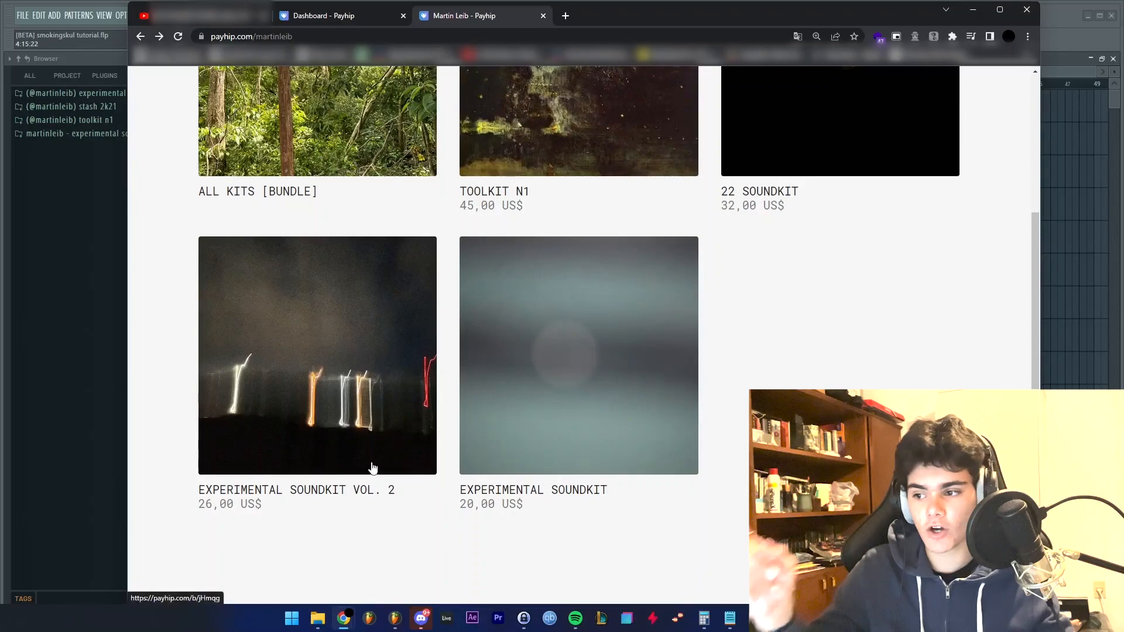
Open the TOOLKIT N1 product page in the sound kit shop and review its list of included sounds.
{"action": "scroll", "coordinate": [373, 469], "scroll_direction": "up", "scroll_amount": 4}
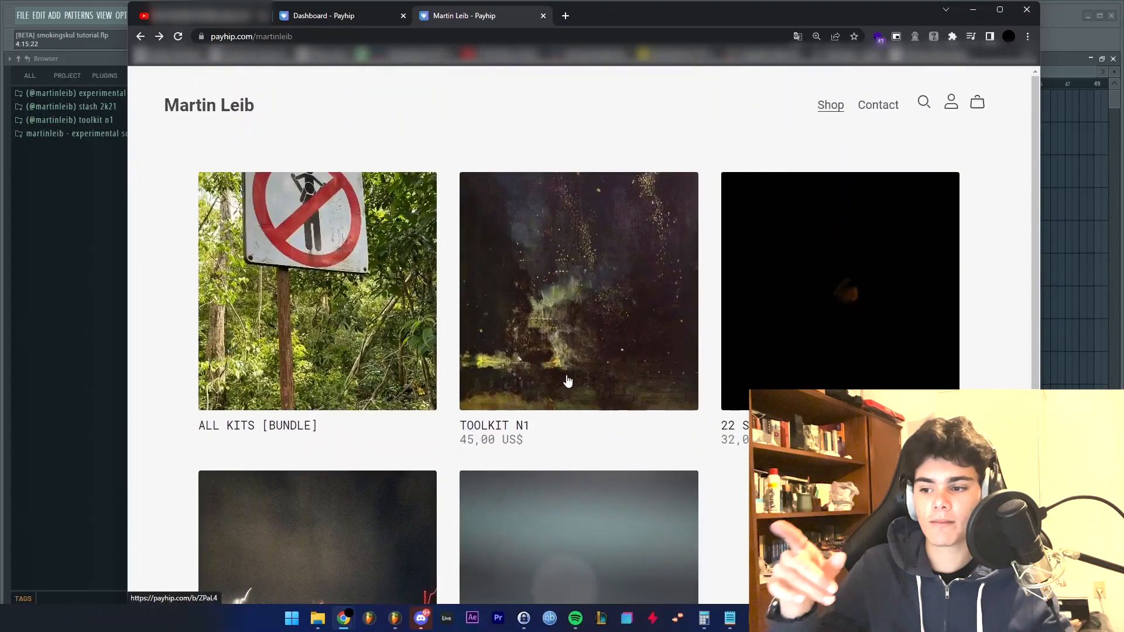
{"action": "left_click", "coordinate": [567, 381]}
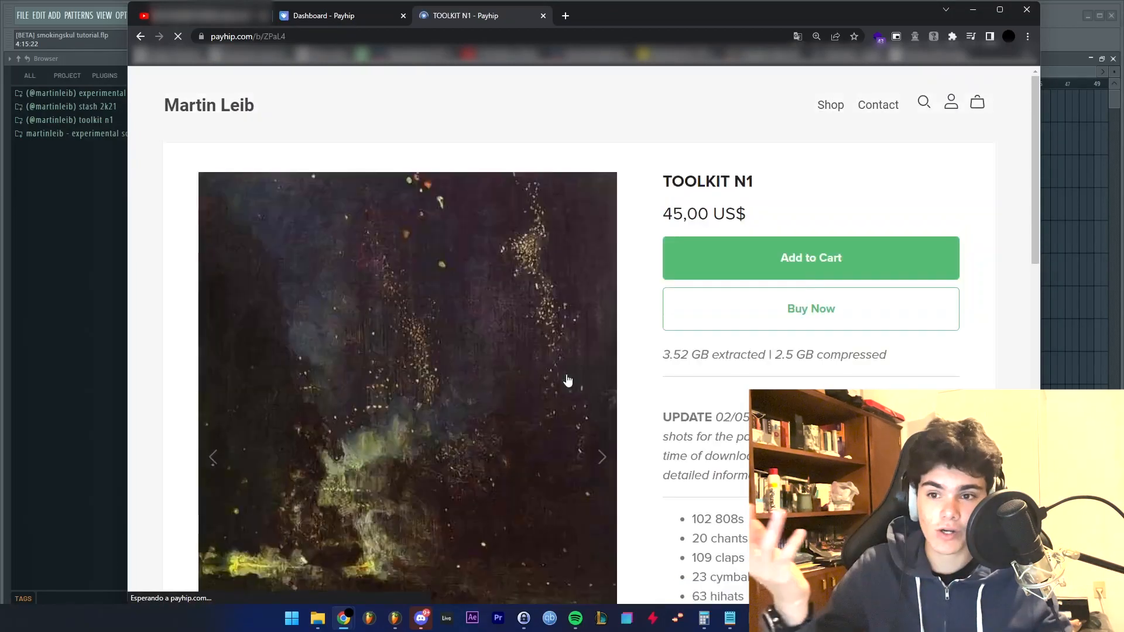
{"action": "scroll", "coordinate": [602, 404], "scroll_direction": "down", "scroll_amount": 3}
{"action": "scroll", "coordinate": [602, 415], "scroll_direction": "down", "scroll_amount": 1}
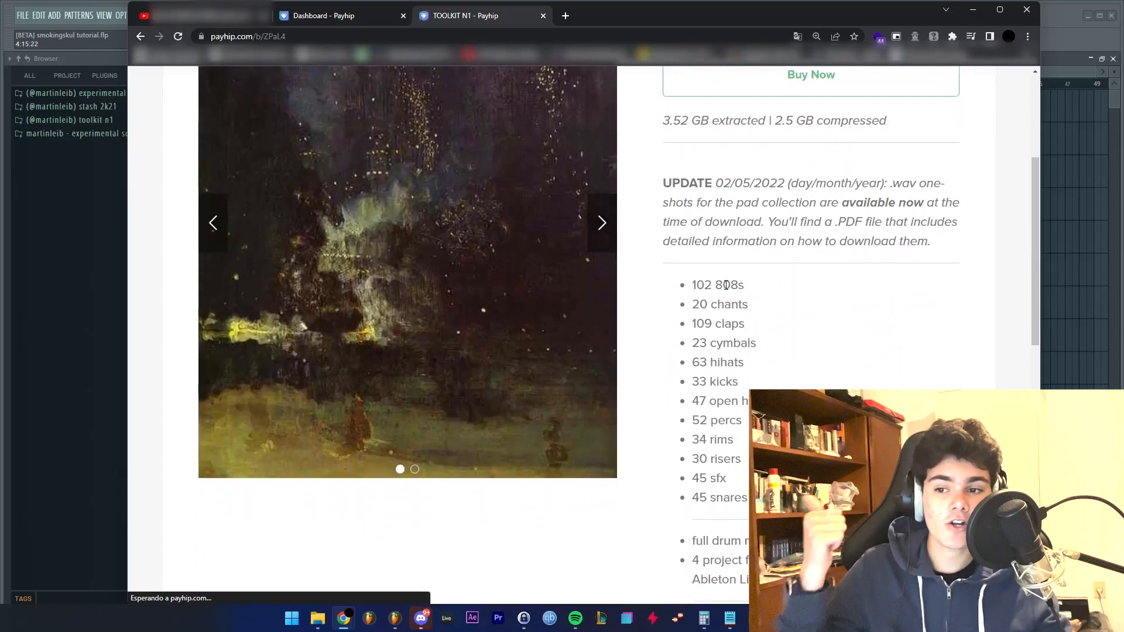
{"action": "triple_click", "coordinate": [726, 285]}
{"action": "triple_click", "coordinate": [727, 323]}
{"action": "scroll", "coordinate": [731, 328], "scroll_direction": "up", "scroll_amount": 3}
{"action": "left_click", "coordinate": [756, 345]}
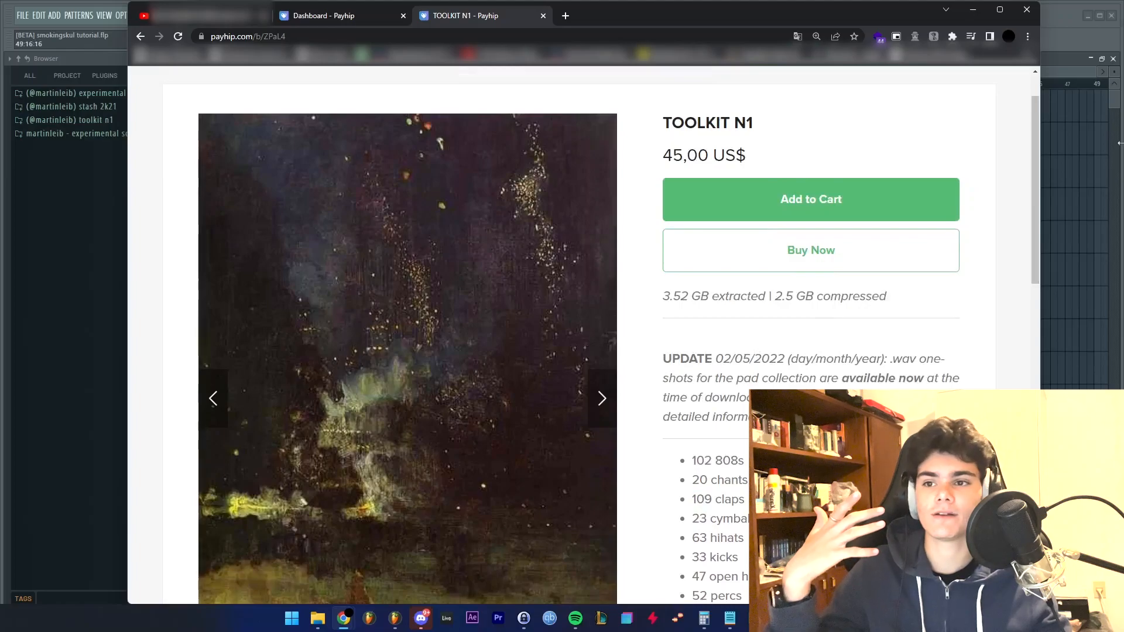
Switch to FL Studio and look over the smokingskul tutorial project's playlist arrangement.
{"action": "left_click", "coordinate": [1111, 174]}
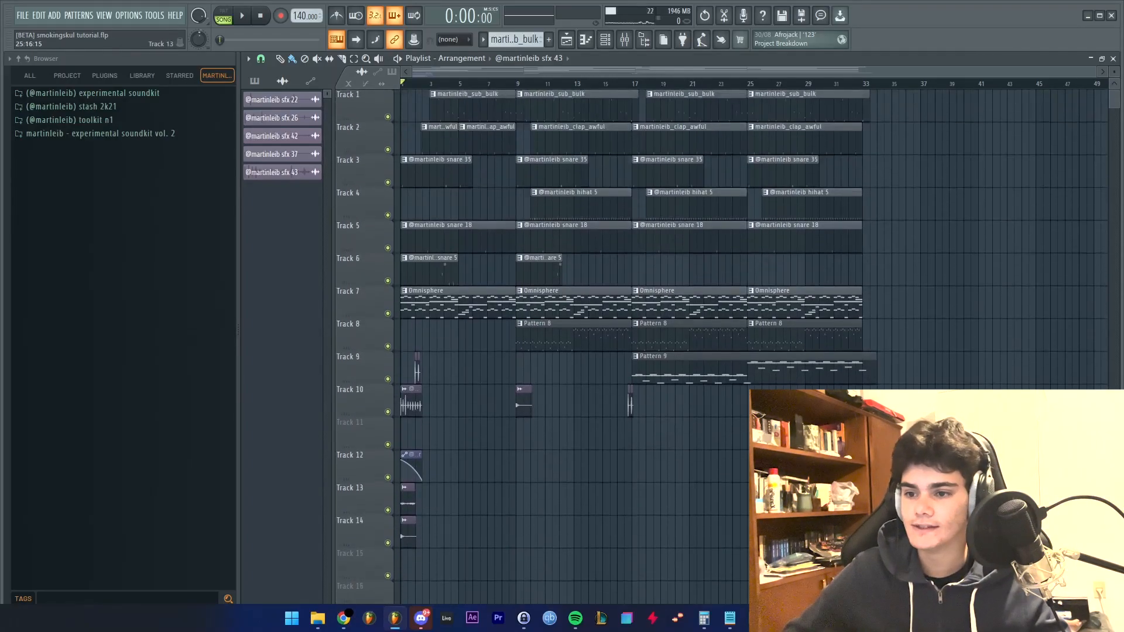
{"action": "left_click", "coordinate": [782, 618]}
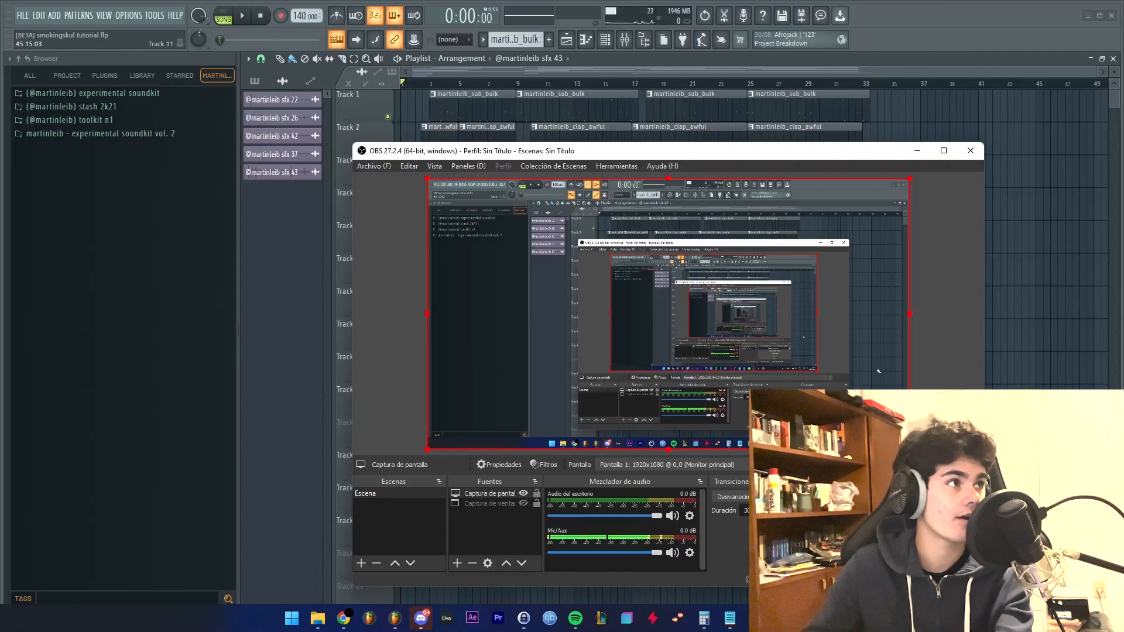
{"action": "key", "text": "alt+Tab"}
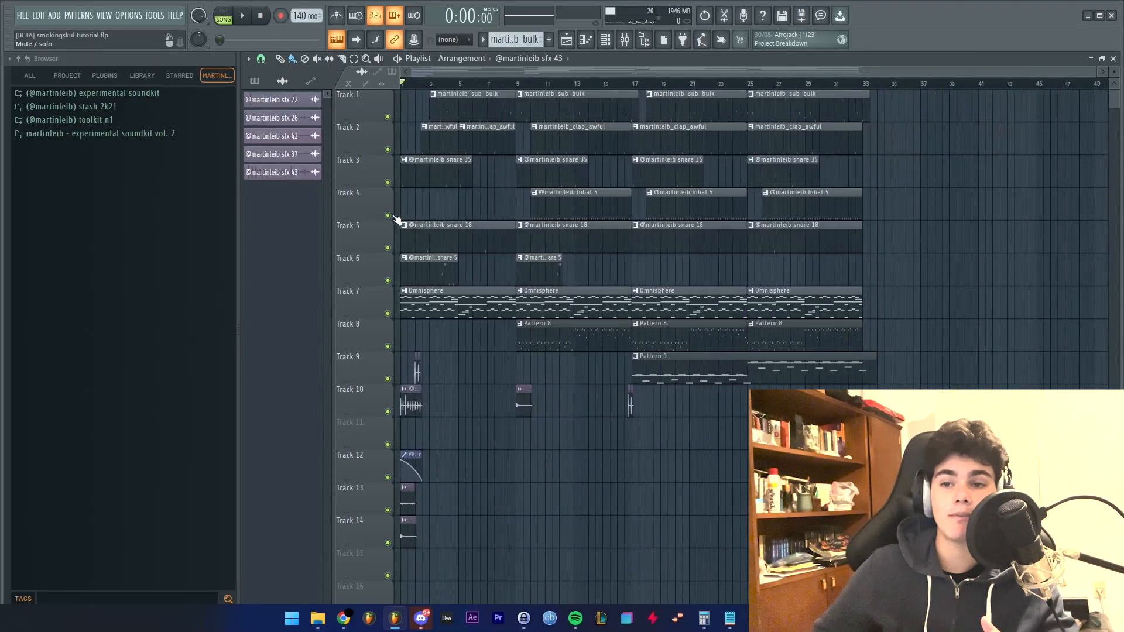
{"action": "scroll", "coordinate": [369, 208], "scroll_direction": "up", "scroll_amount": 2}
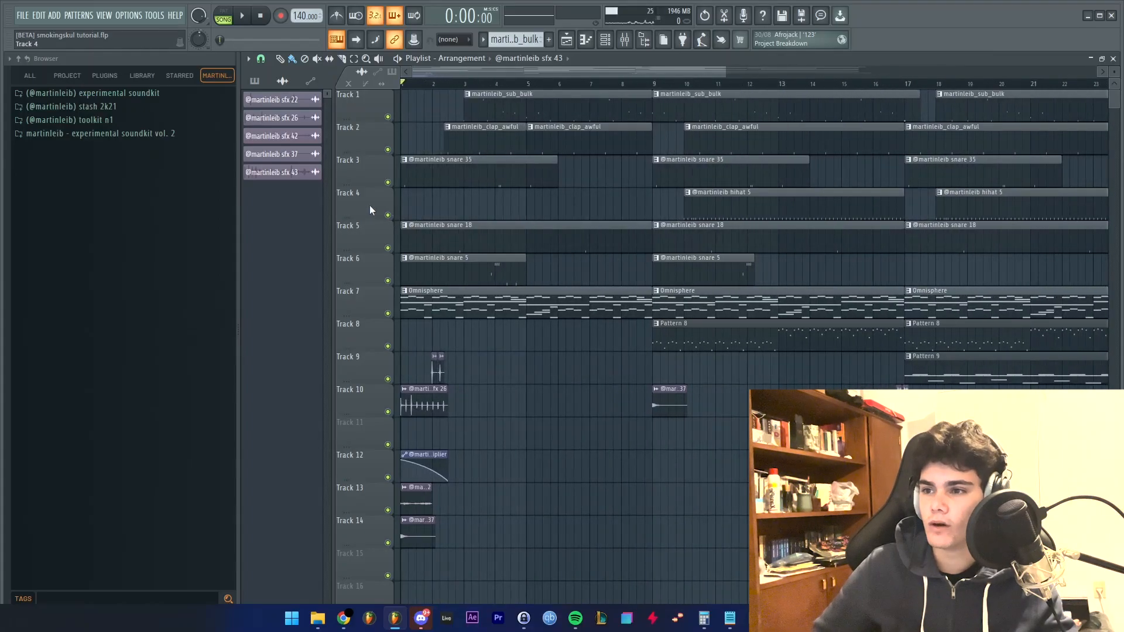
{"action": "scroll", "coordinate": [370, 205], "scroll_direction": "down", "scroll_amount": 2}
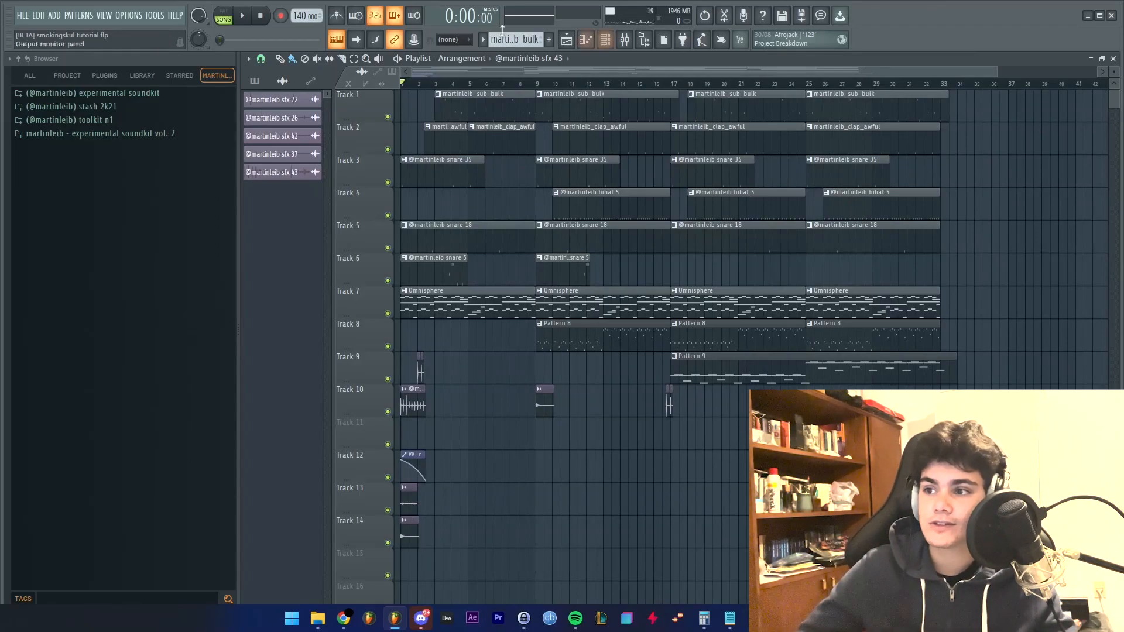
Play the arrangement from bar 9, inspect the Master track's effect slots in the mixer, and stop playback.
{"action": "left_click", "coordinate": [536, 83]}
{"action": "key", "text": "space"}
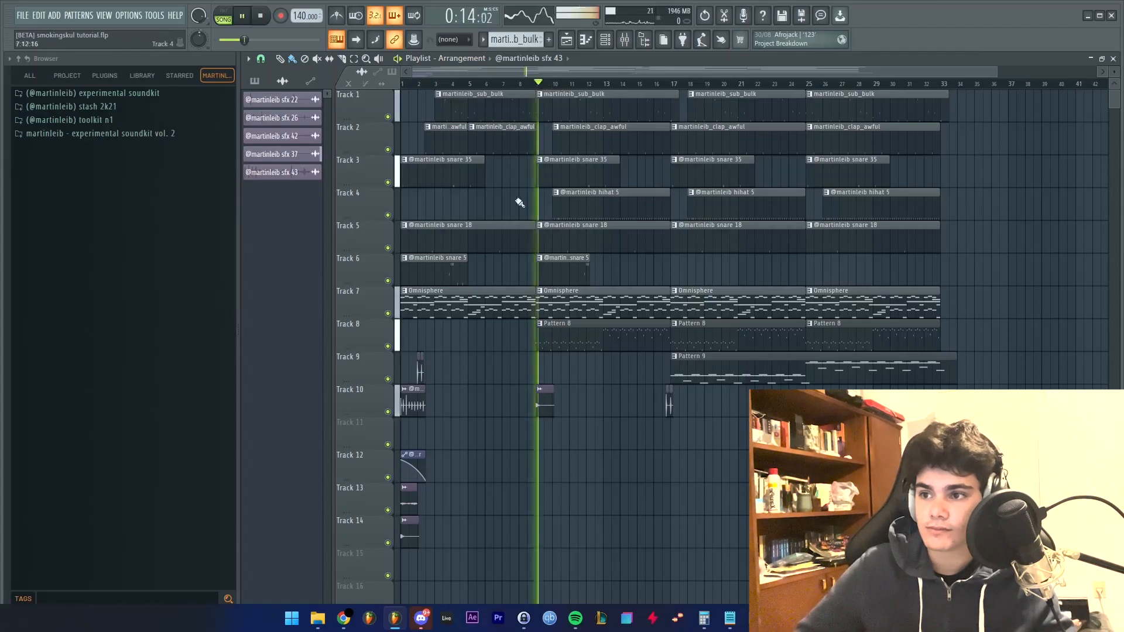
{"action": "scroll", "coordinate": [524, 208], "scroll_direction": "up", "scroll_amount": 2}
{"action": "key", "text": "F9"}
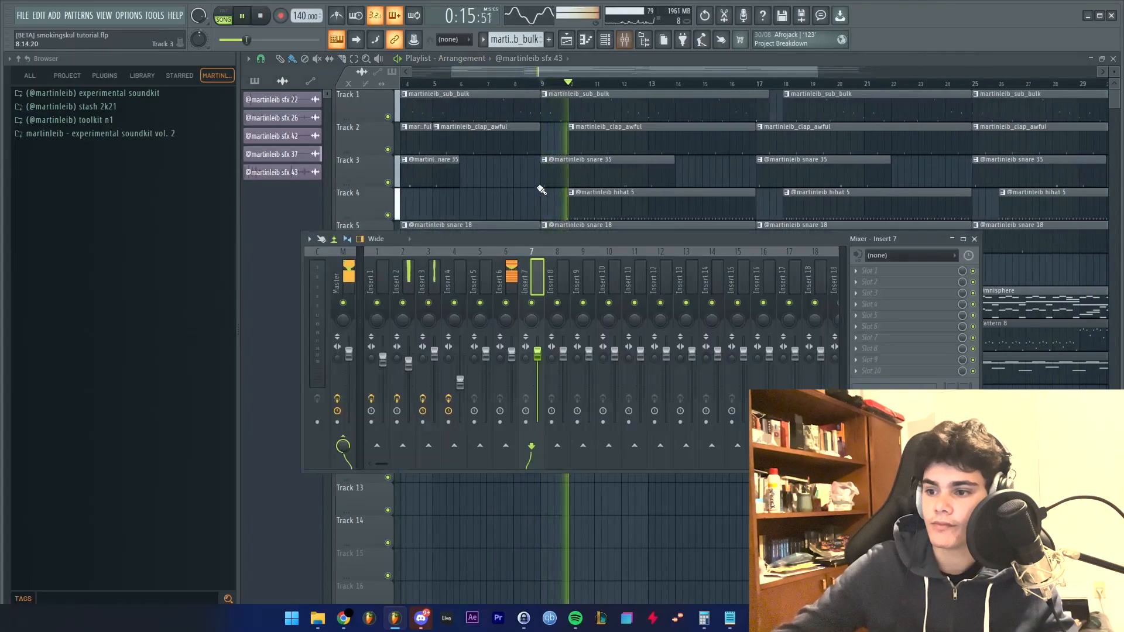
{"action": "left_click", "coordinate": [508, 282]}
{"action": "left_click", "coordinate": [348, 281]}
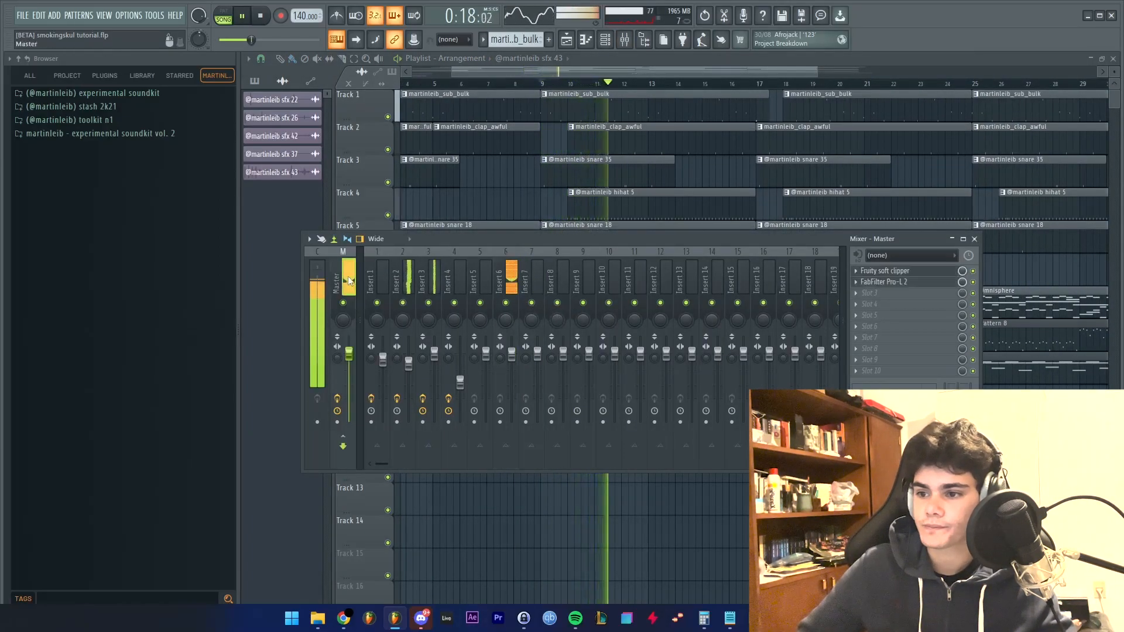
{"action": "key", "text": "space"}
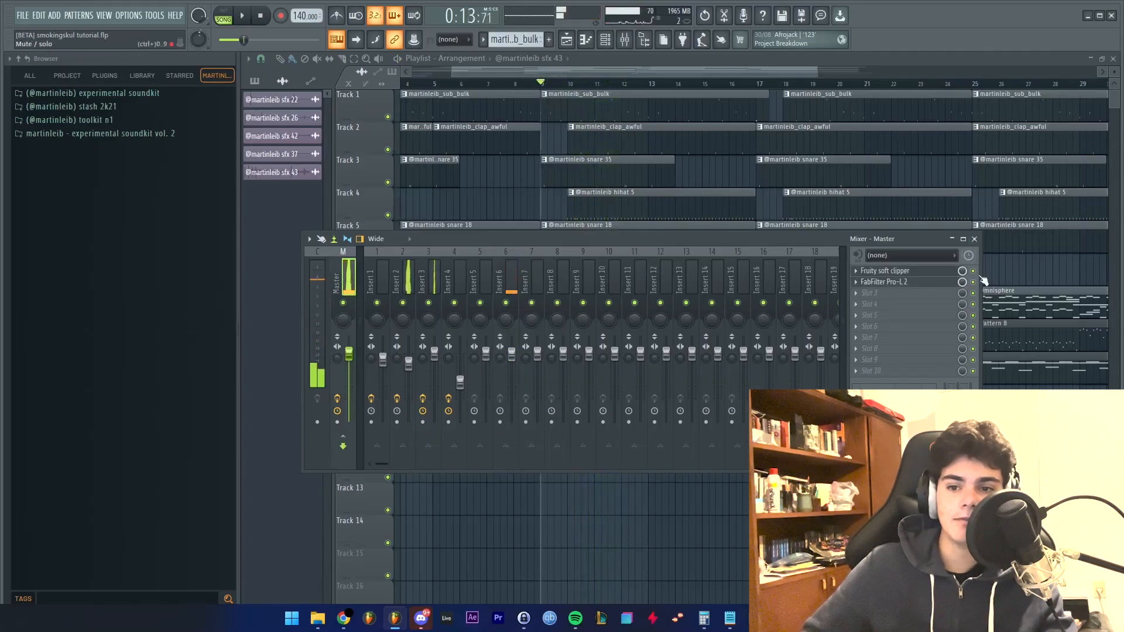
Compare the beat with the Master's Fruity soft clipper and FabFilter Pro-L 2 bypassed and enabled.
{"action": "key", "text": "space"}
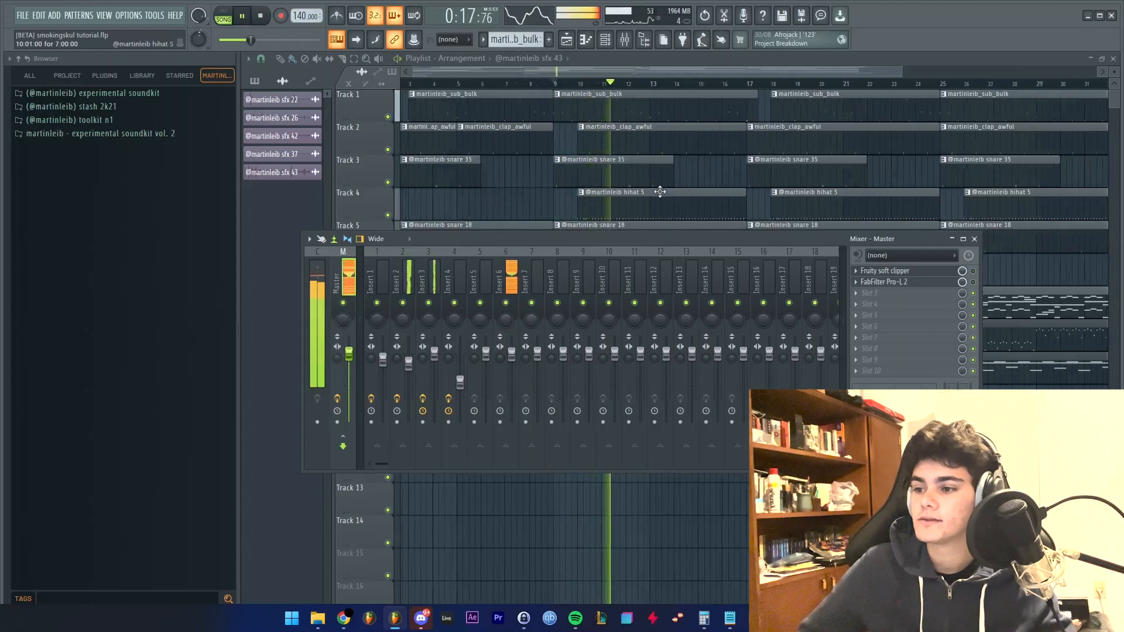
{"action": "scroll", "coordinate": [687, 199], "scroll_direction": "down", "scroll_amount": 3}
{"action": "key", "text": "space"}
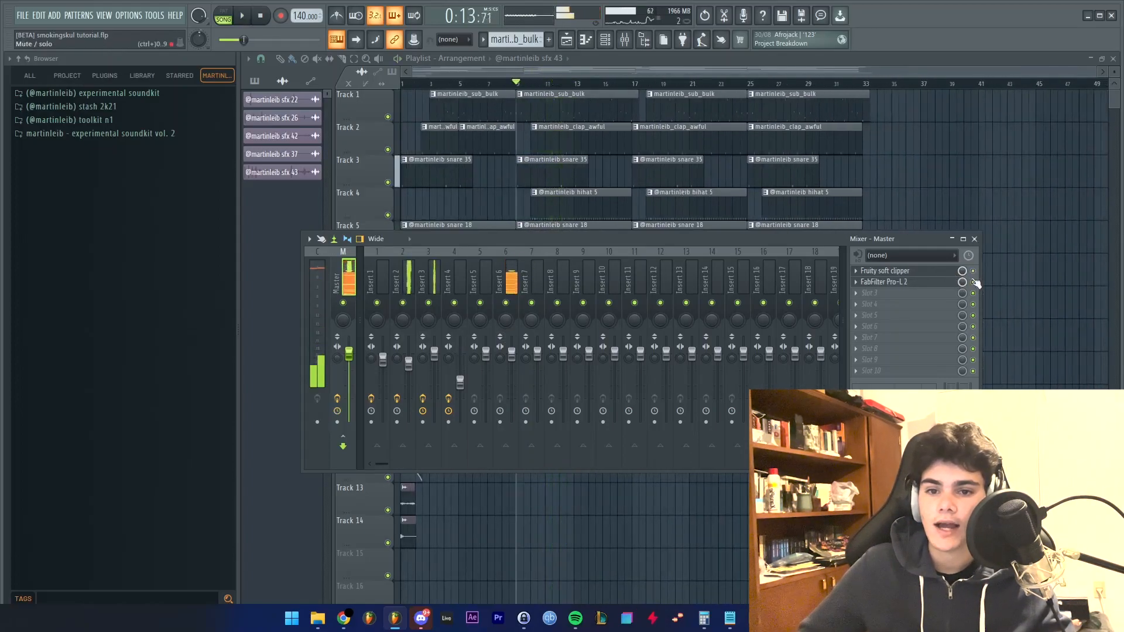
{"action": "key", "text": "space"}
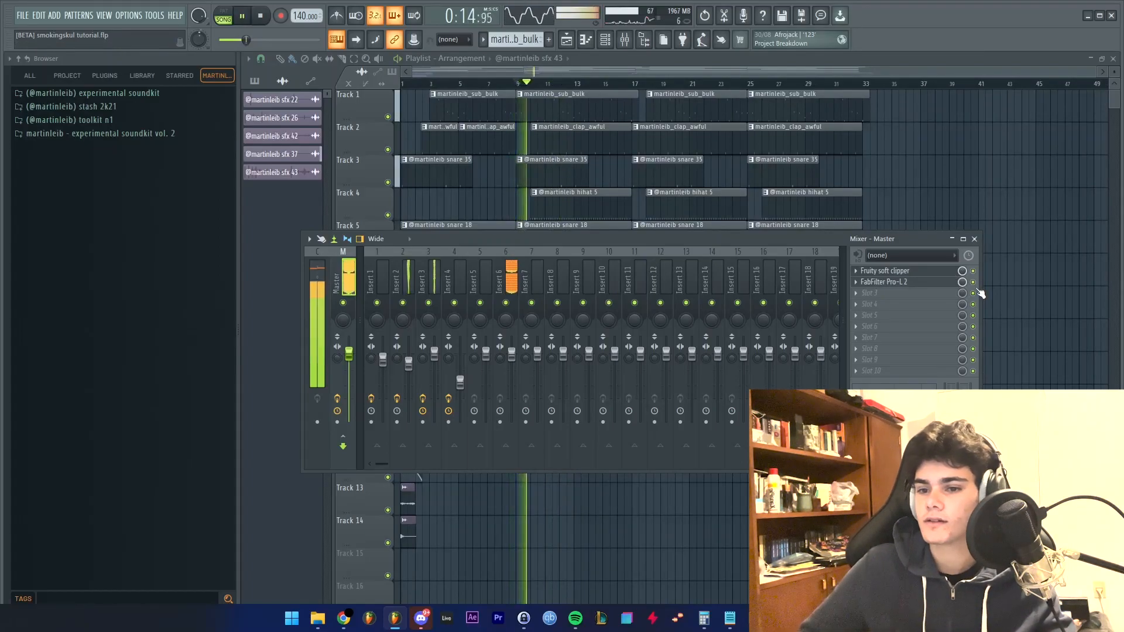
Close the mixer, listen on through the arrangement's second section, and stop playback.
{"action": "key", "text": "F9"}
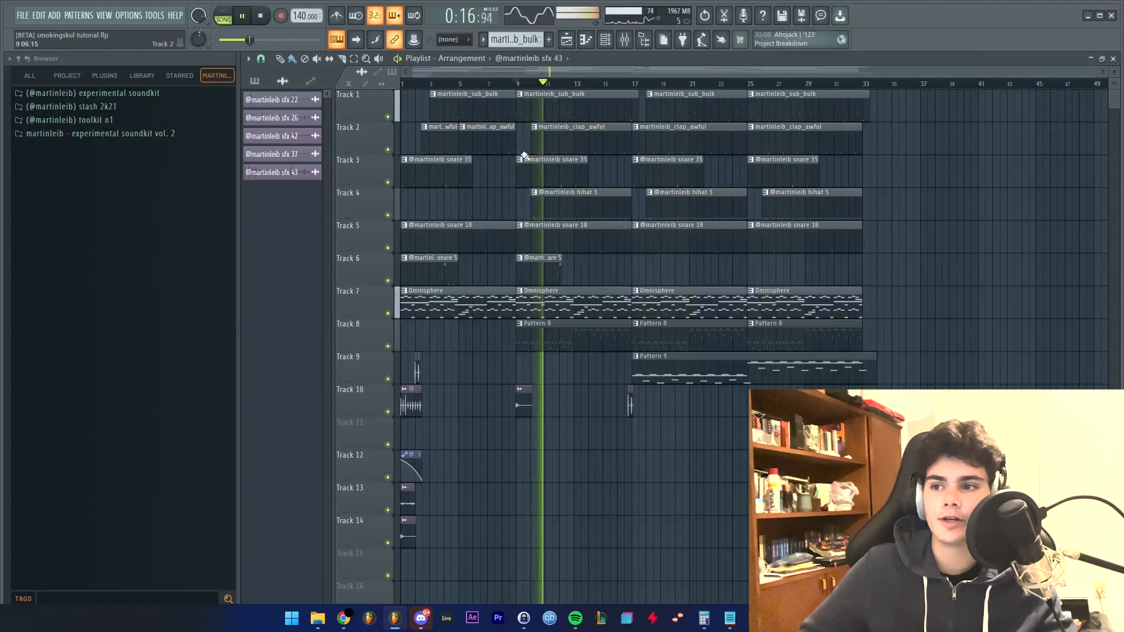
{"action": "scroll", "coordinate": [526, 158], "scroll_direction": "up", "scroll_amount": 8}
{"action": "scroll", "coordinate": [570, 196], "scroll_direction": "down", "scroll_amount": 7}
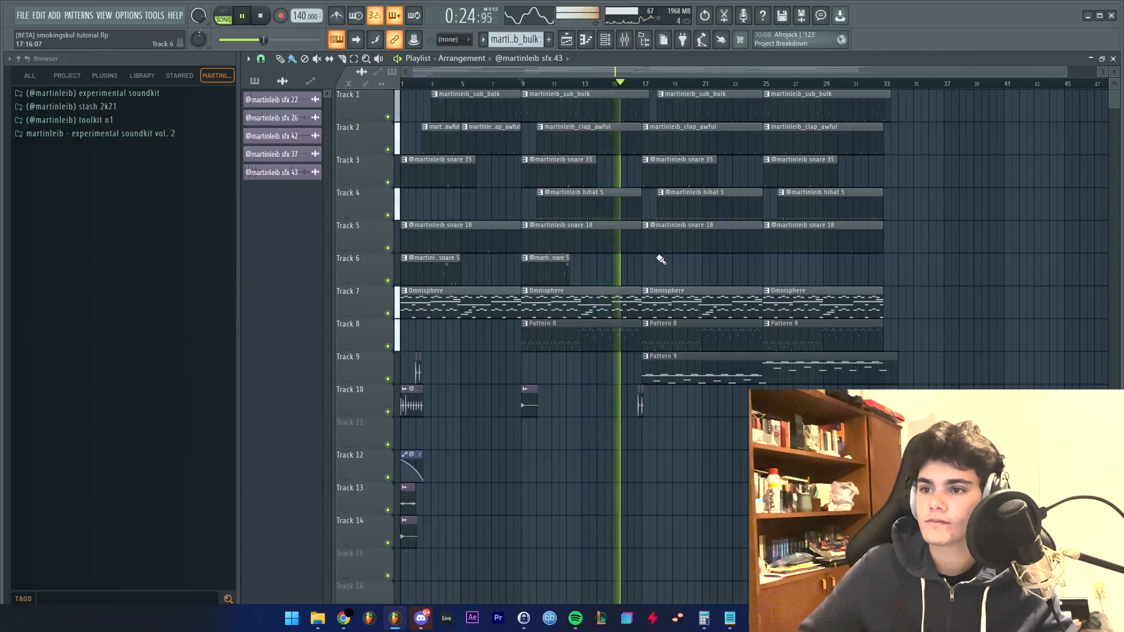
{"action": "key", "text": "space"}
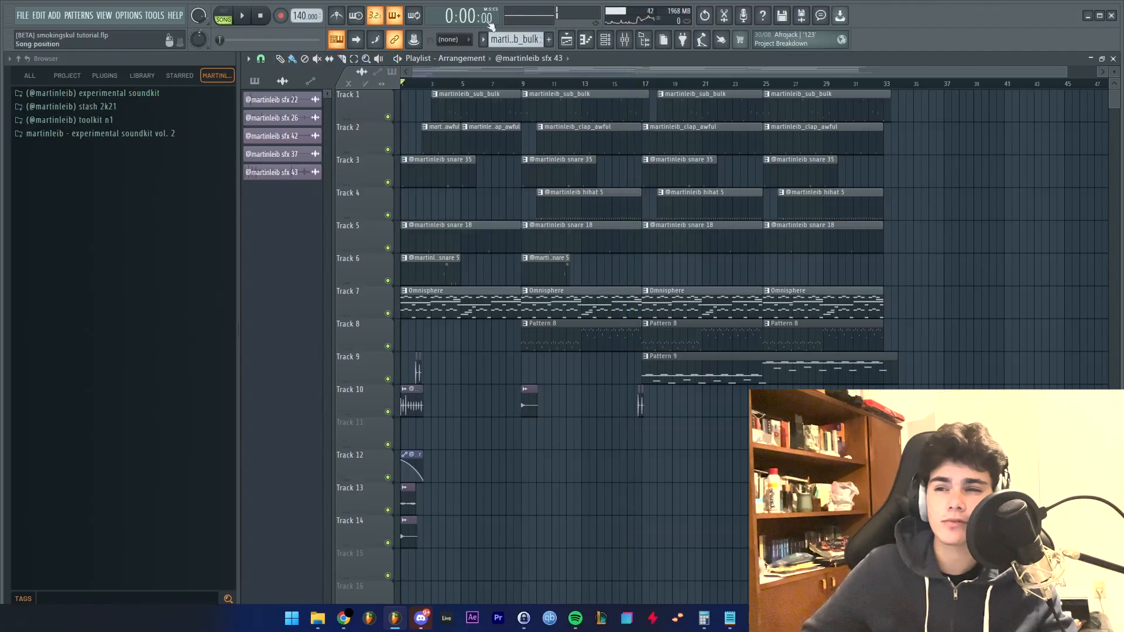
Mute the first hihat 5 clip on Track 4, unmute it, and return to the Draw tool.
{"action": "left_click", "coordinate": [521, 83]}
{"action": "key", "text": "t"}
{"action": "left_click", "coordinate": [598, 204]}
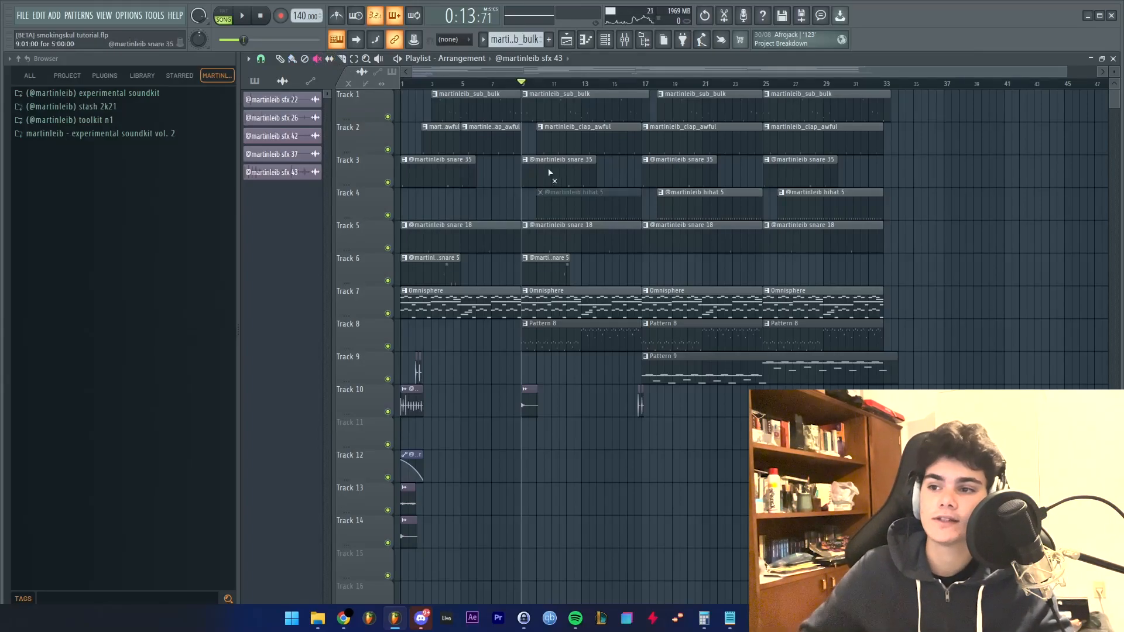
{"action": "scroll", "coordinate": [562, 170], "scroll_direction": "up", "scroll_amount": 3}
{"action": "left_click", "coordinate": [590, 213]}
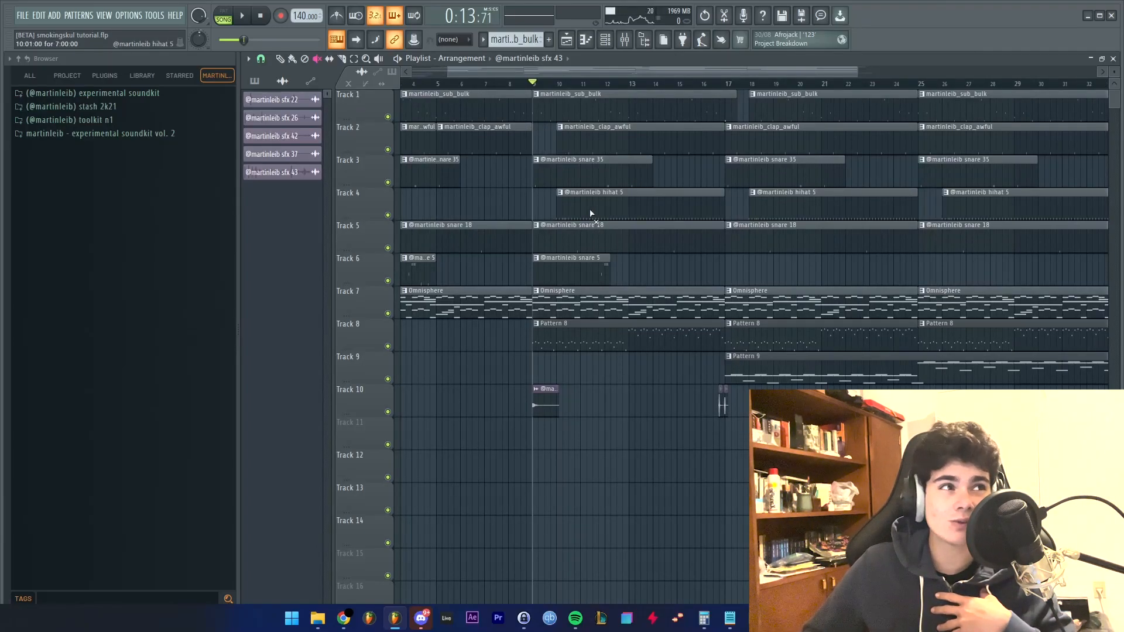
{"action": "scroll", "coordinate": [653, 258], "scroll_direction": "down", "scroll_amount": 3}
{"action": "left_click", "coordinate": [280, 60]}
Move the song position to bar 9, solo Track 7, and open its Omnisphere clip in the piano roll.
{"action": "left_click", "coordinate": [403, 84]}
{"action": "scroll", "coordinate": [356, 159], "scroll_direction": "up", "scroll_amount": 1}
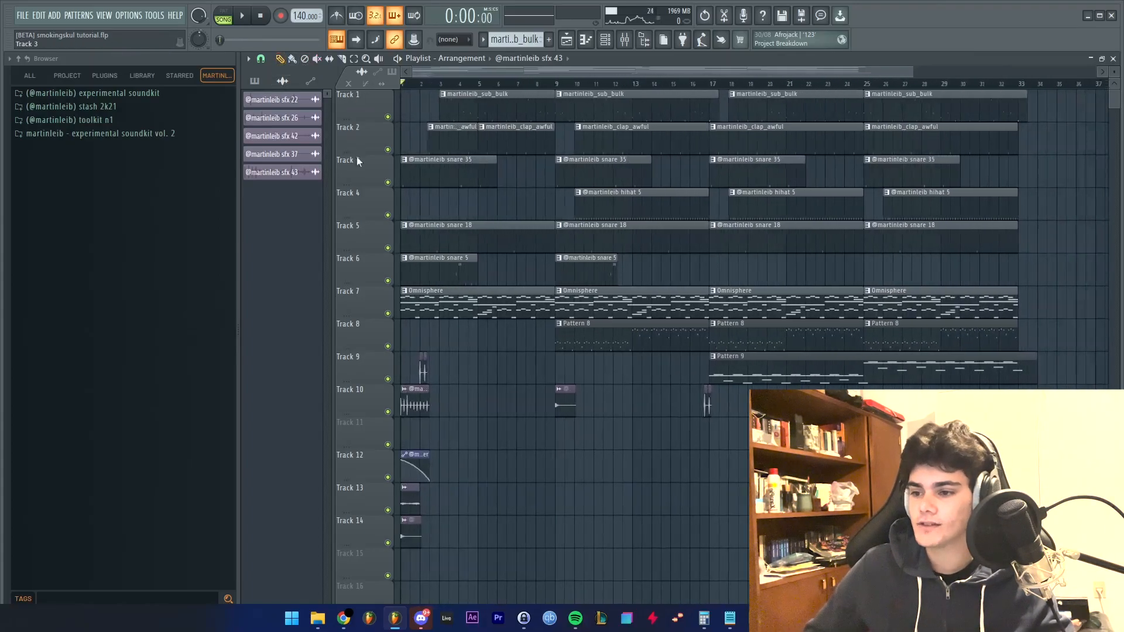
{"action": "scroll", "coordinate": [518, 92], "scroll_direction": "down", "scroll_amount": 2}
{"action": "left_click", "coordinate": [517, 85]}
{"action": "right_click", "coordinate": [387, 314]}
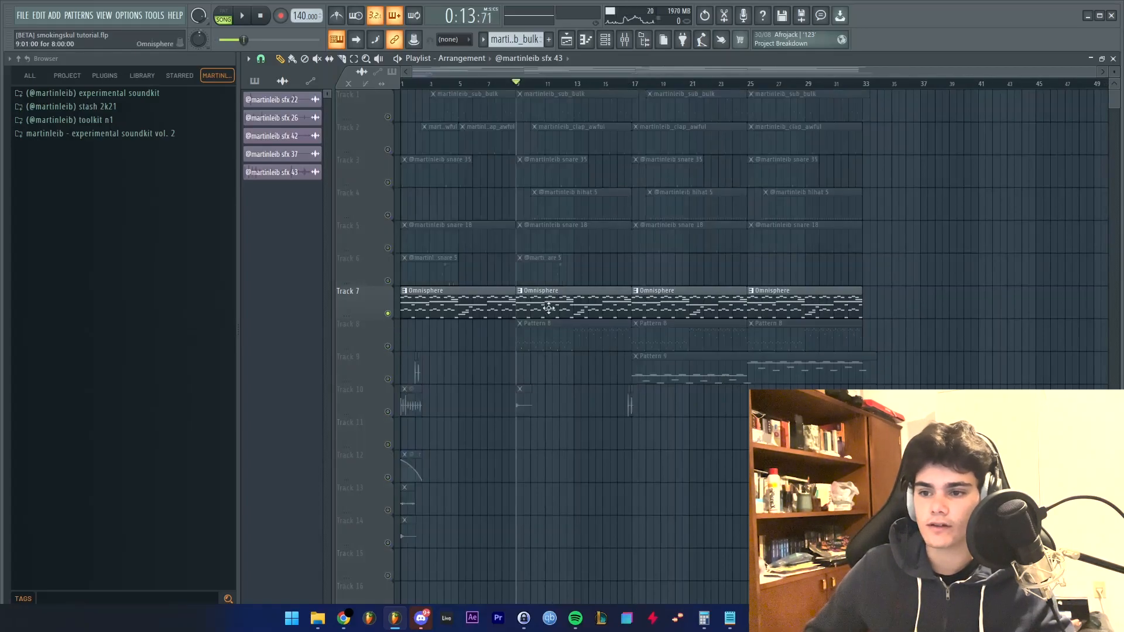
{"action": "double_click", "coordinate": [548, 306]}
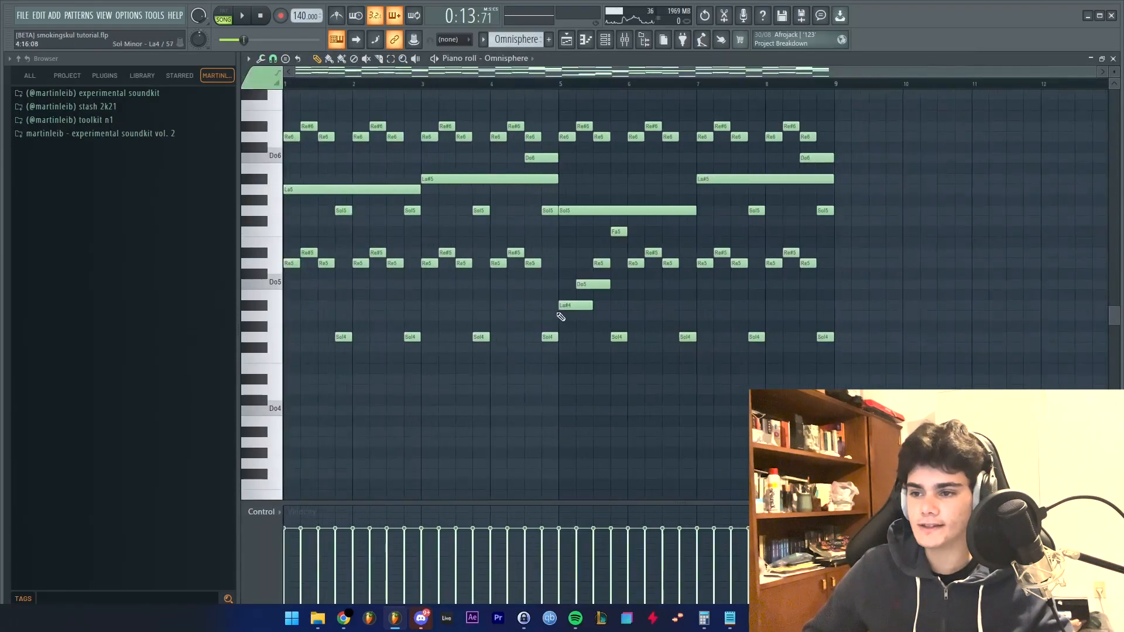
Check Omnisphere's routing in the channel rack and inspect the effects on mixer Insert 2.
{"action": "scroll", "coordinate": [570, 324], "scroll_direction": "down", "scroll_amount": 1}
{"action": "key", "text": "F6"}
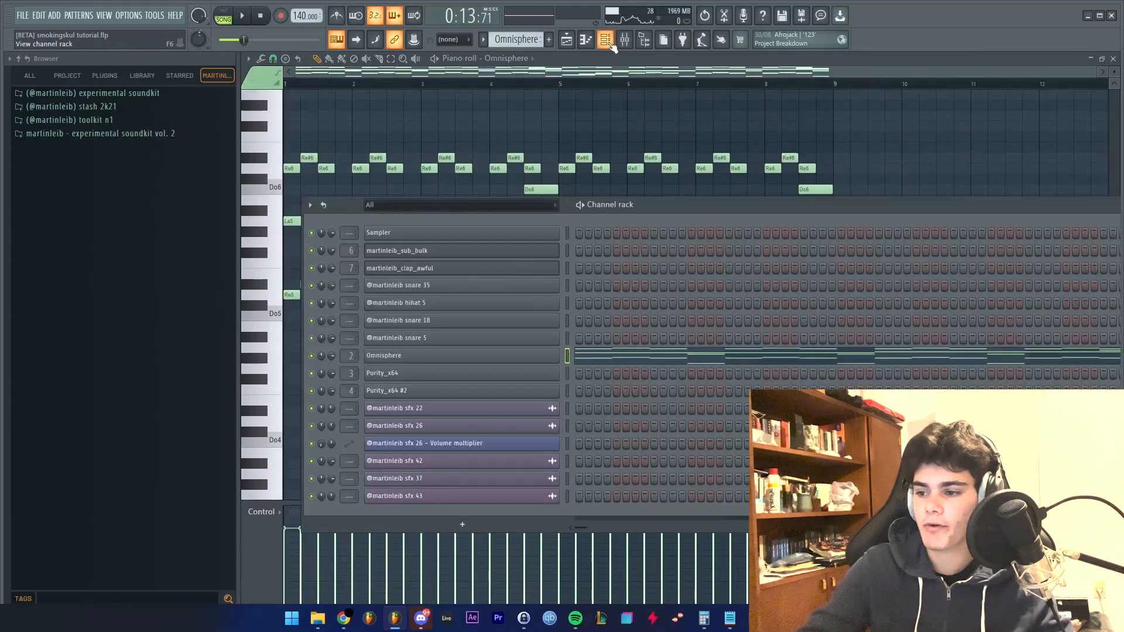
{"action": "key", "text": "F9"}
{"action": "left_click", "coordinate": [408, 278]}
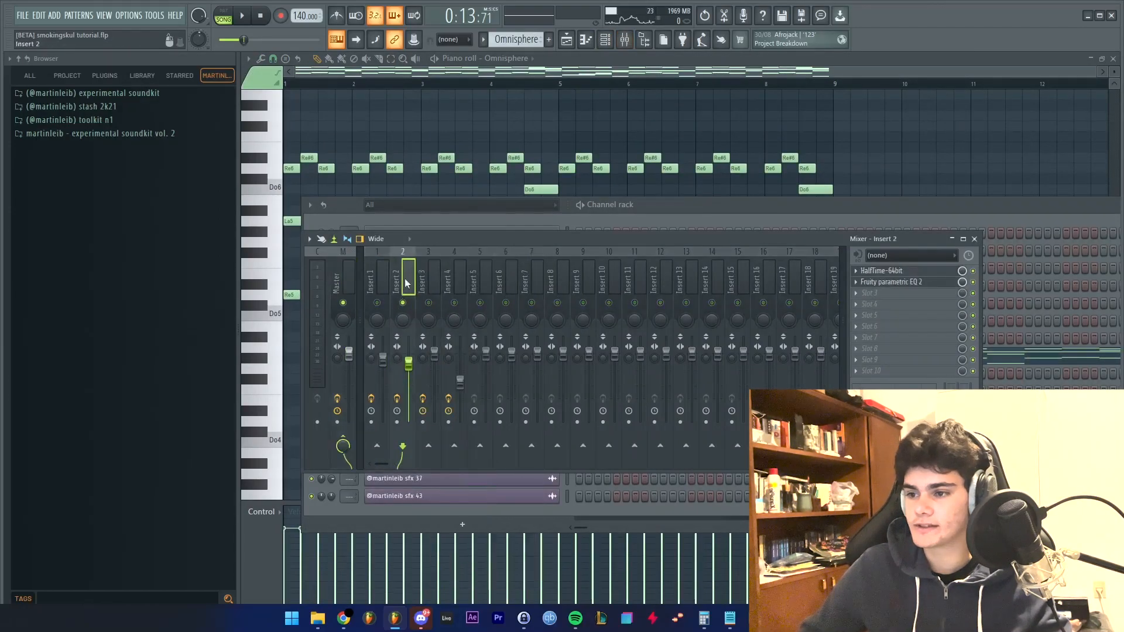
Play the soloed Omnisphere melody with only the piano roll in view, and stop playback.
{"action": "key", "text": "space"}
{"action": "right_click", "coordinate": [379, 133]}
{"action": "scroll", "coordinate": [366, 138], "scroll_direction": "up", "scroll_amount": 1}
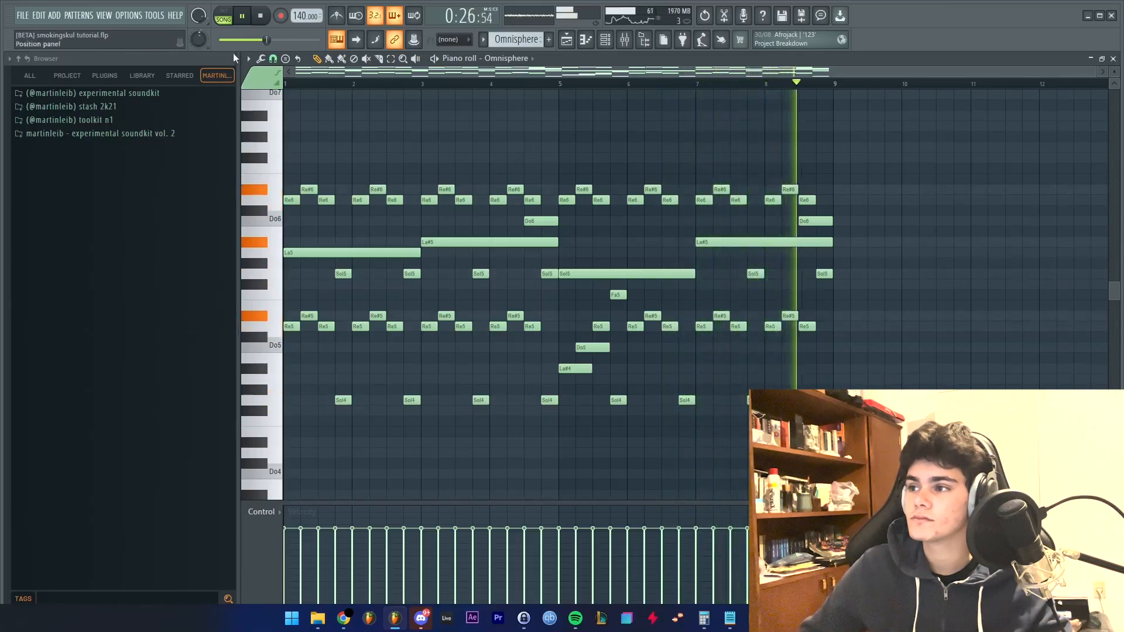
{"action": "key", "text": "space"}
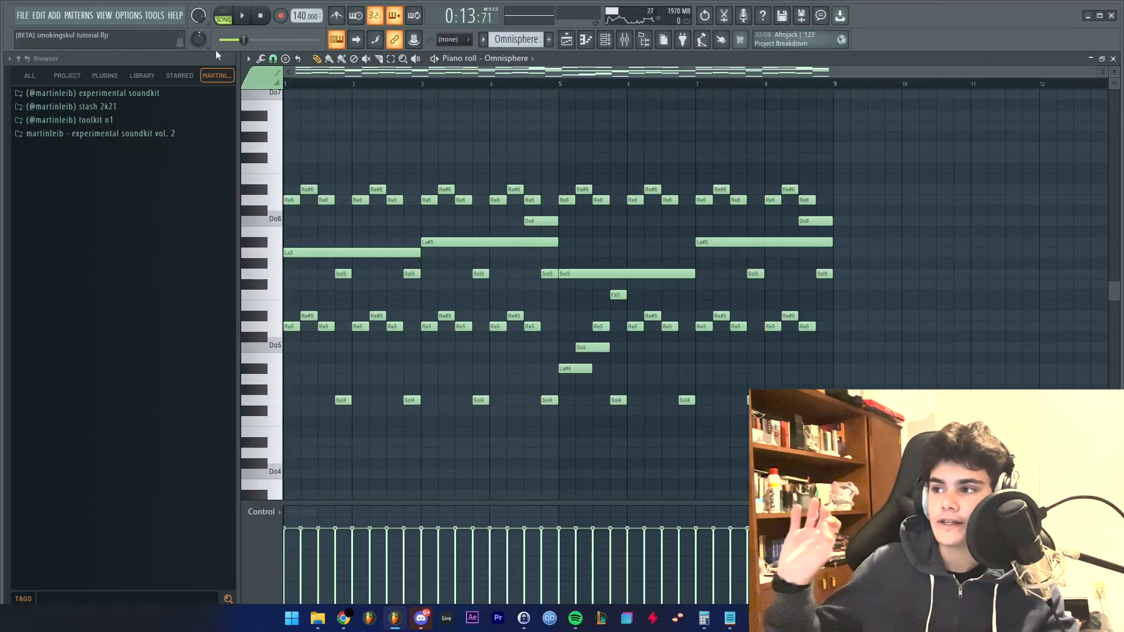
Set the master pitch to 0 cents and play the start of the Omnisphere melody.
{"action": "left_click_drag", "start_coordinate": [199, 39], "coordinate": [199, 25]}
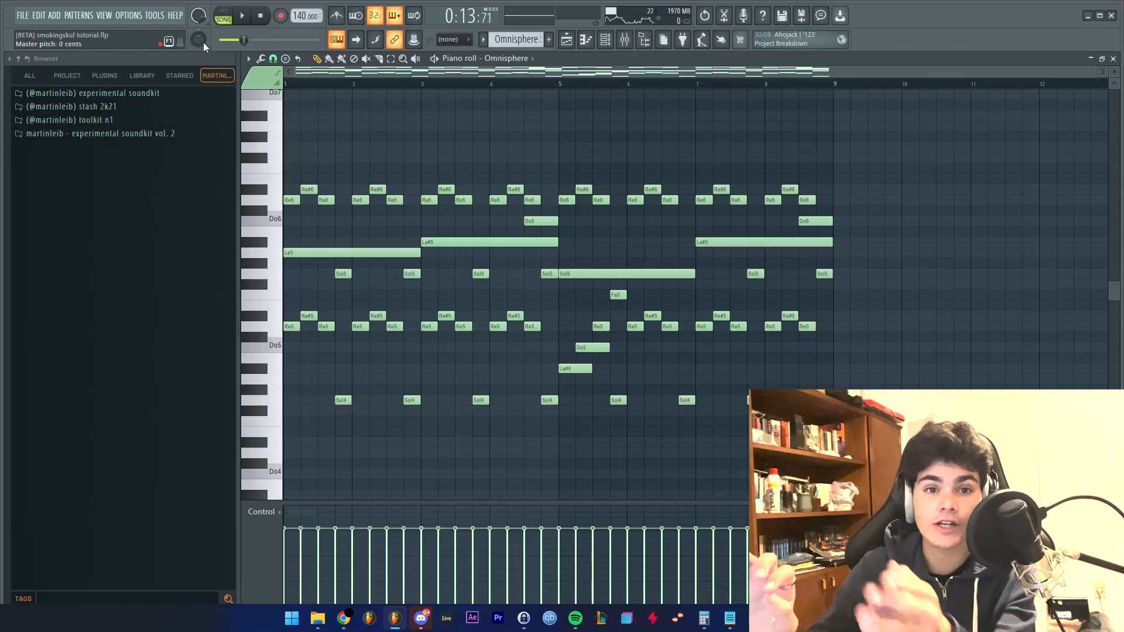
{"action": "key", "text": "space"}
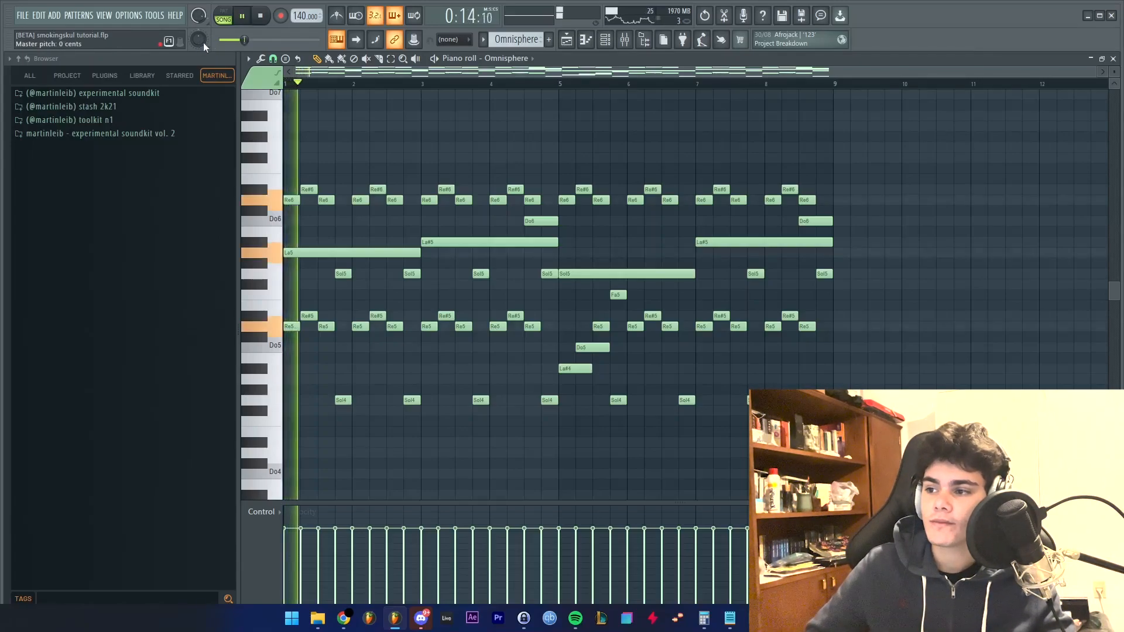
{"action": "key", "text": "space"}
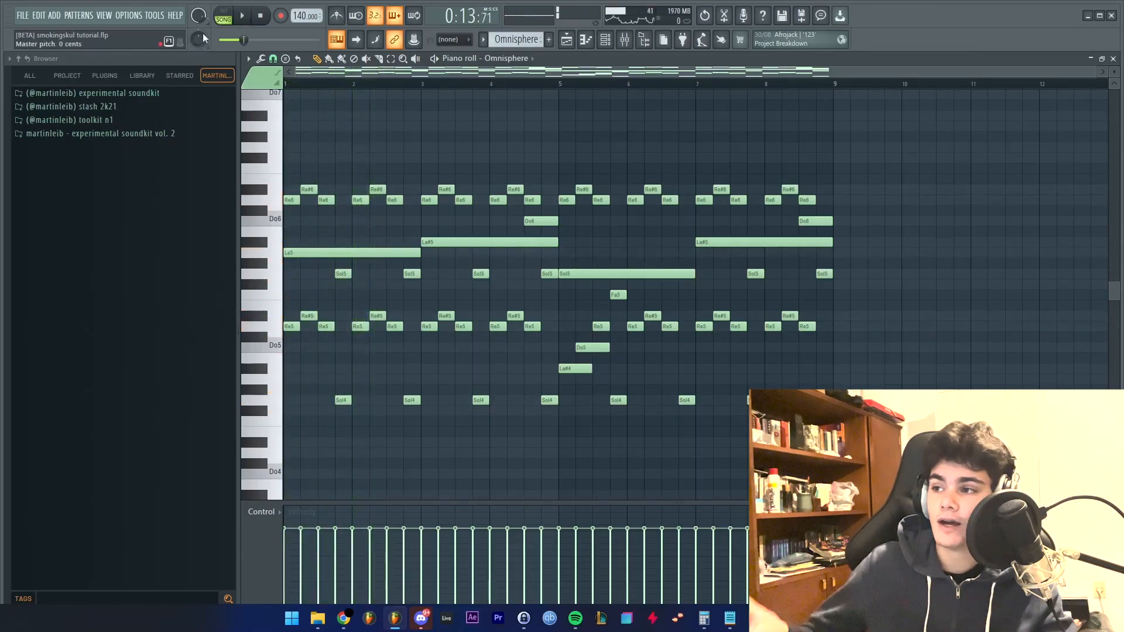
Set the master pitch to +100 cents and play the Omnisphere melody again.
{"action": "left_click_drag", "start_coordinate": [201, 34], "coordinate": [202, 41]}
{"action": "key", "text": "space"}
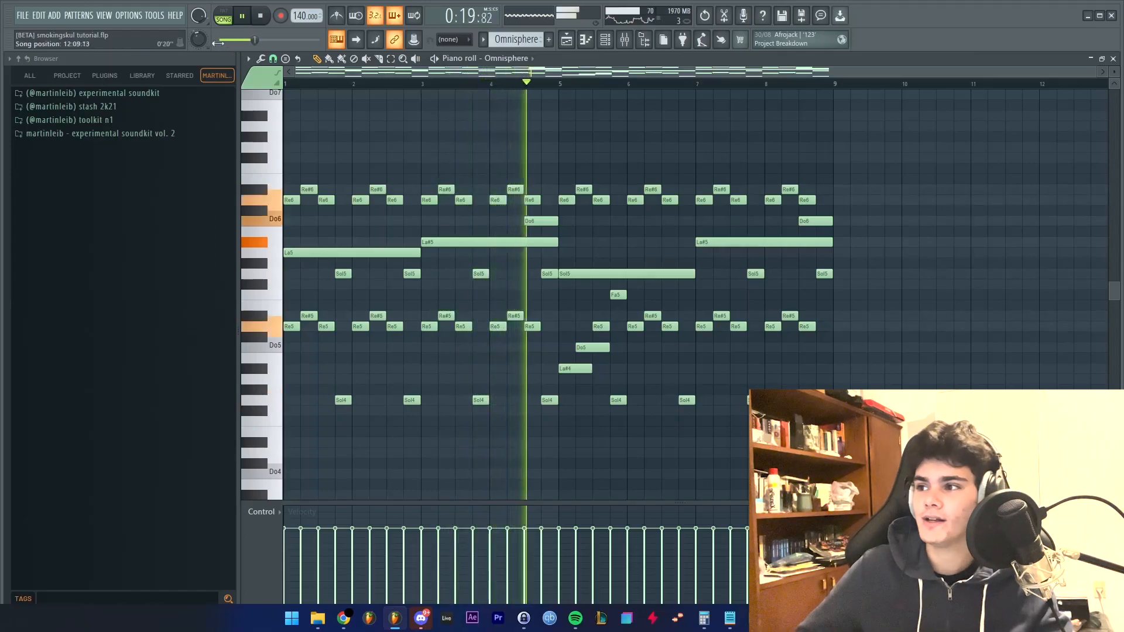
{"action": "key", "text": "space"}
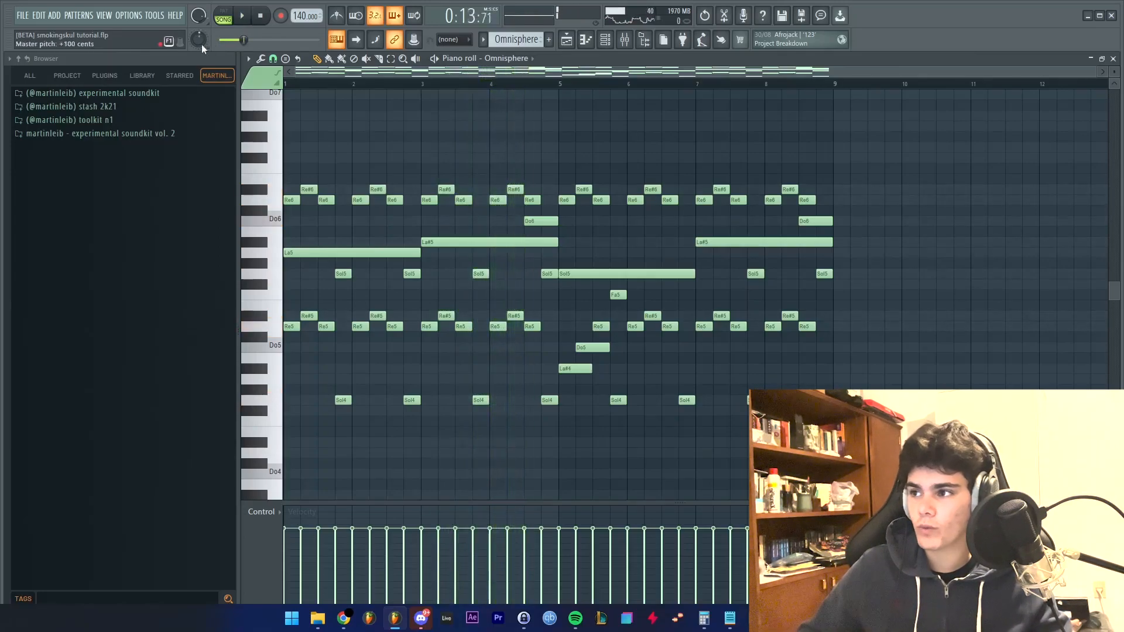
Select the upper row of Re6 and Re#6 notes in the Omnisphere melody and clear the selection.
{"action": "left_click_drag", "start_coordinate": [934, 154], "coordinate": [94, 221]}
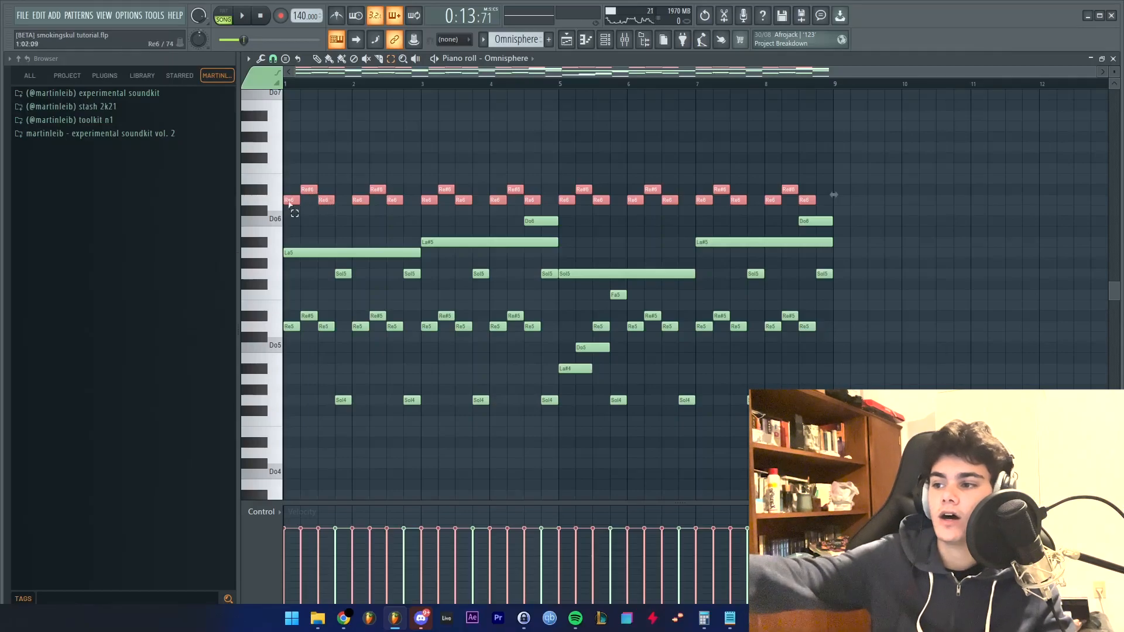
{"action": "left_click", "coordinate": [298, 217]}
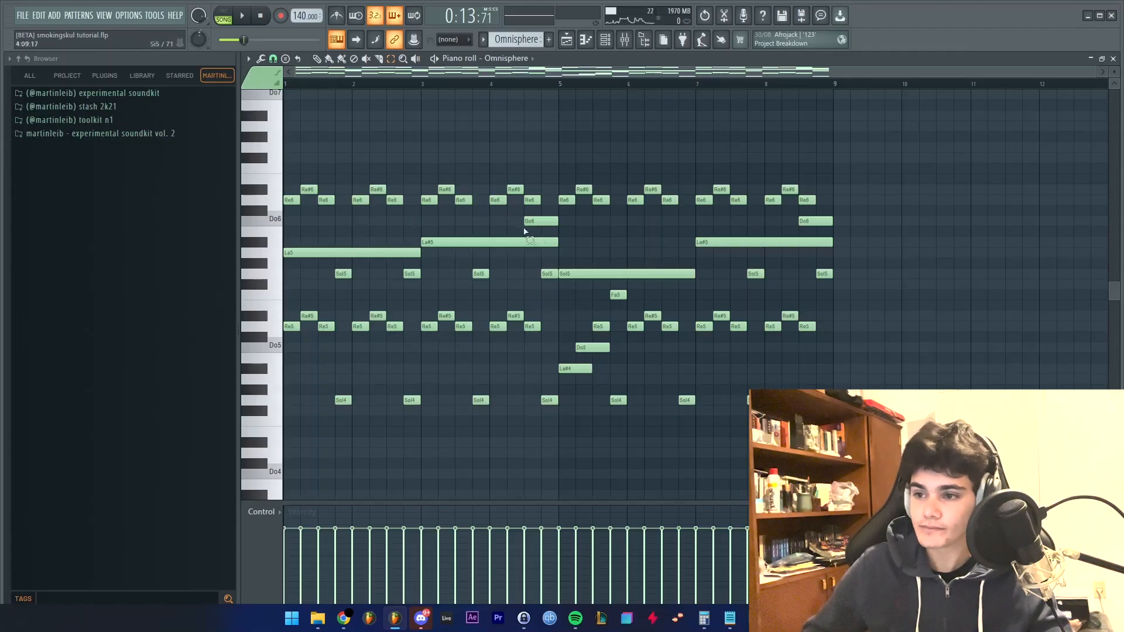
Select the first-bar Re6, Re#6 and Sol5 notes of the Omnisphere melody and clear the selection.
{"action": "left_click_drag", "start_coordinate": [327, 166], "coordinate": [285, 215]}
{"action": "left_click", "coordinate": [342, 274], "text": "ctrl"}
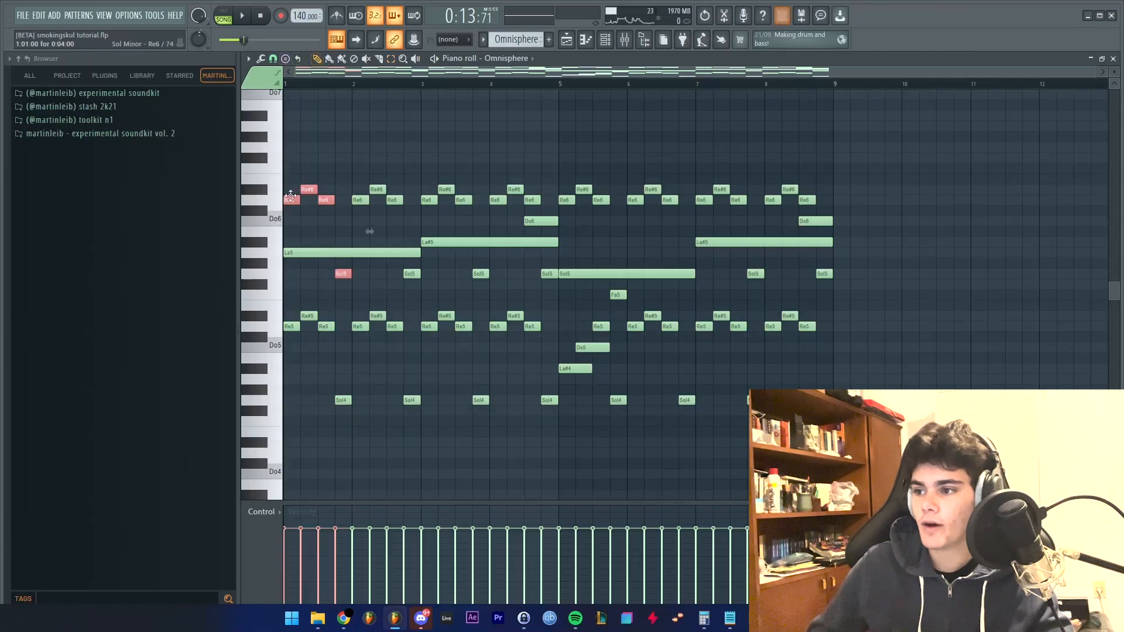
{"action": "left_click_drag", "start_coordinate": [291, 201], "coordinate": [268, 329]}
{"action": "left_click", "coordinate": [341, 251]}
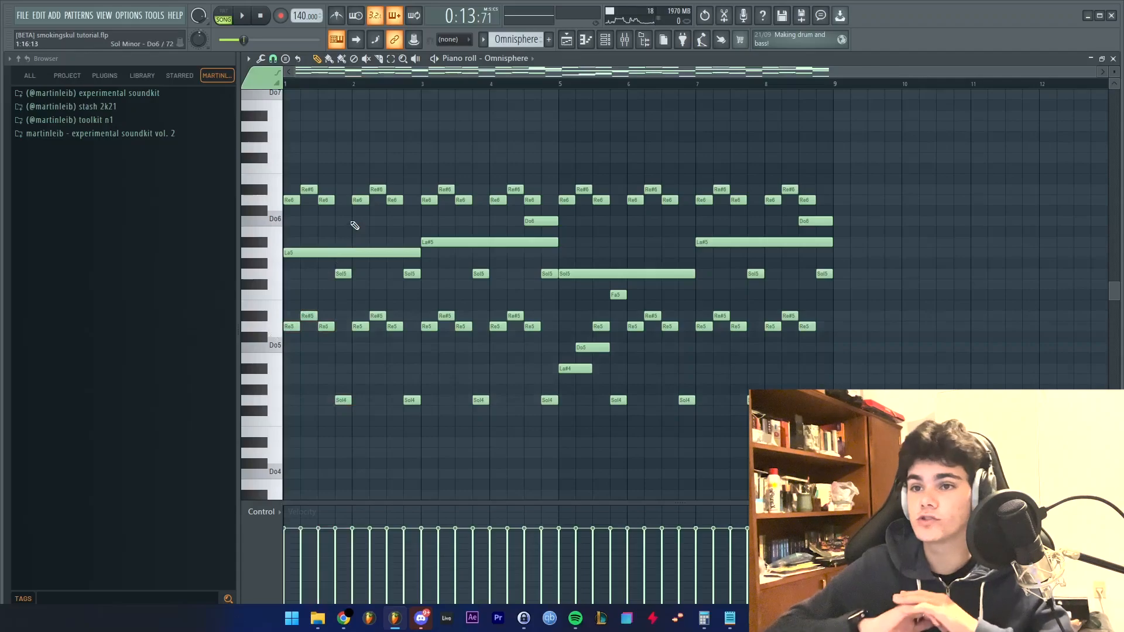
Examine the HalfTime and Fruity Parametric EQ 2 effects on mixer Insert 2, and close both effects and the mixer.
{"action": "key", "text": "F9"}
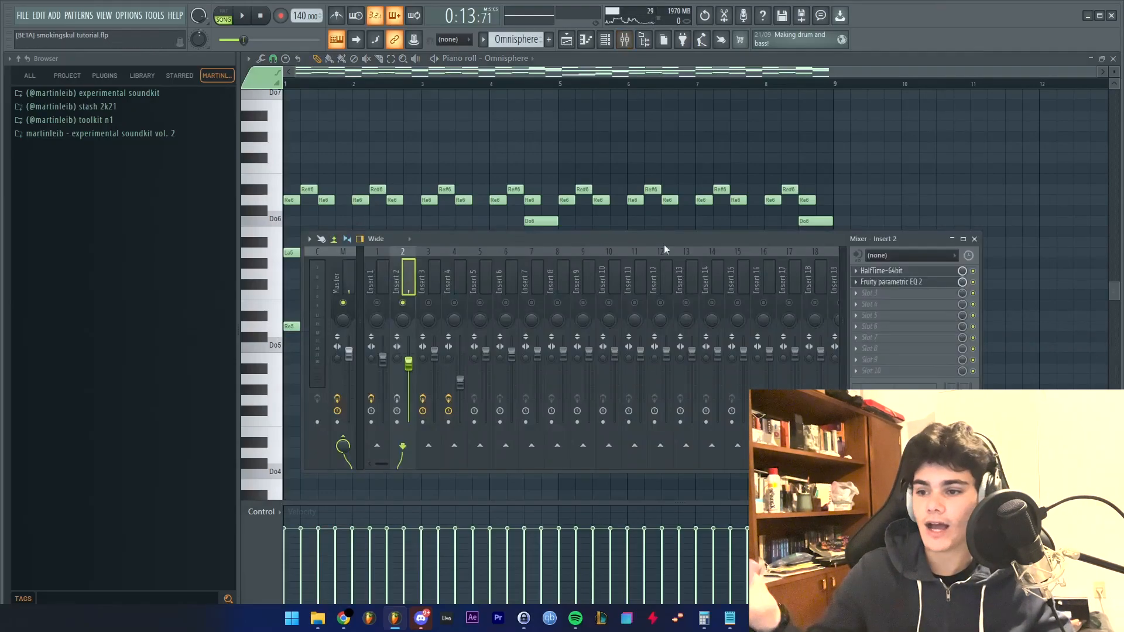
{"action": "left_click", "coordinate": [925, 272]}
{"action": "left_click", "coordinate": [904, 281]}
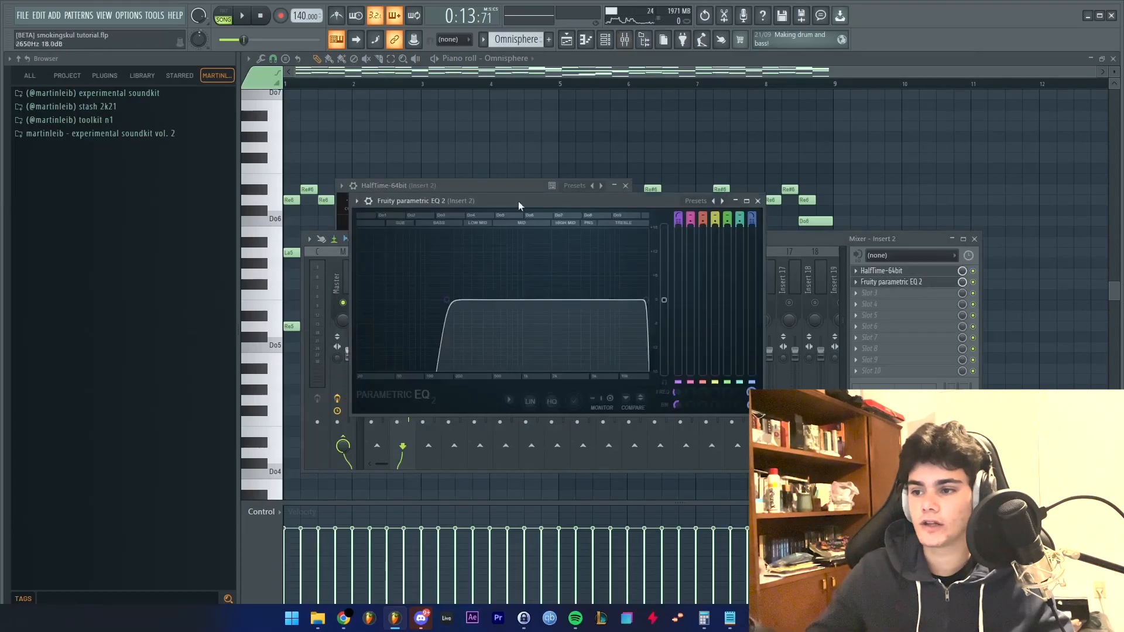
{"action": "left_click", "coordinate": [758, 201]}
{"action": "left_click", "coordinate": [626, 186]}
{"action": "key", "text": "F9"}
Play the soloed Omnisphere melody in the piano roll and stop playback.
{"action": "key", "text": "space"}
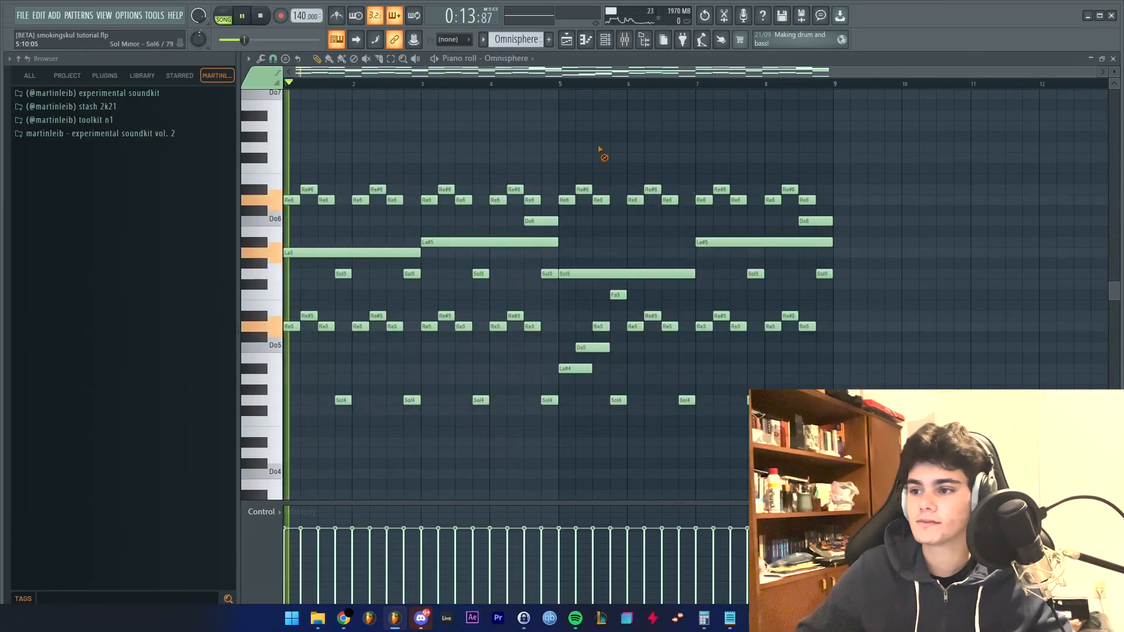
{"action": "scroll", "coordinate": [396, 170], "scroll_direction": "up", "scroll_amount": 1}
{"action": "scroll", "coordinate": [422, 197], "scroll_direction": "down", "scroll_amount": 1}
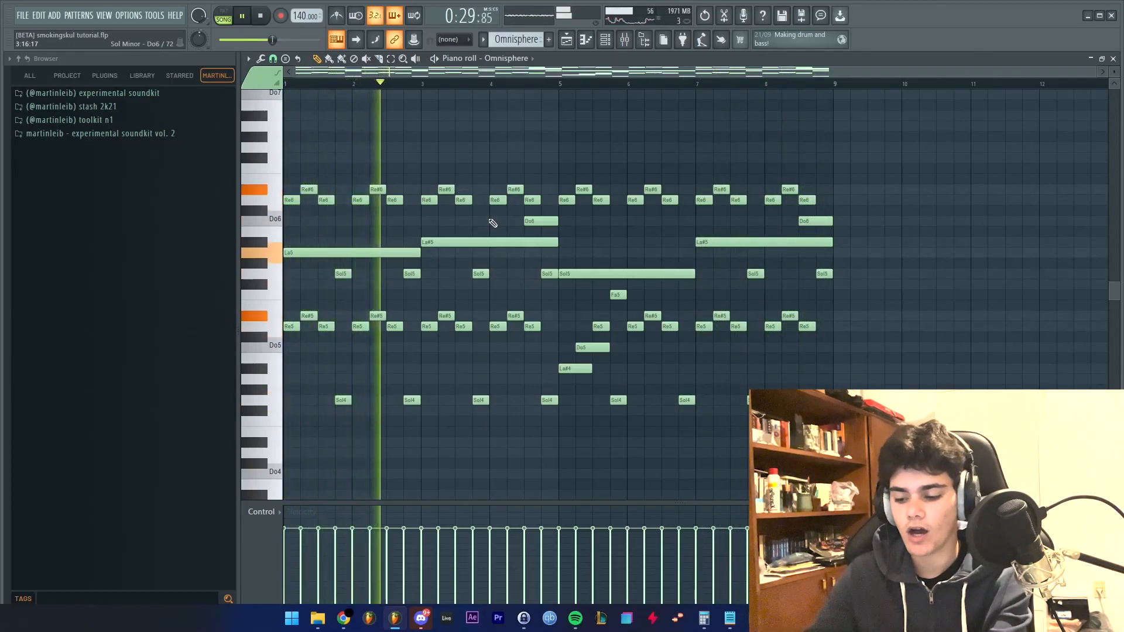
{"action": "key", "text": "space"}
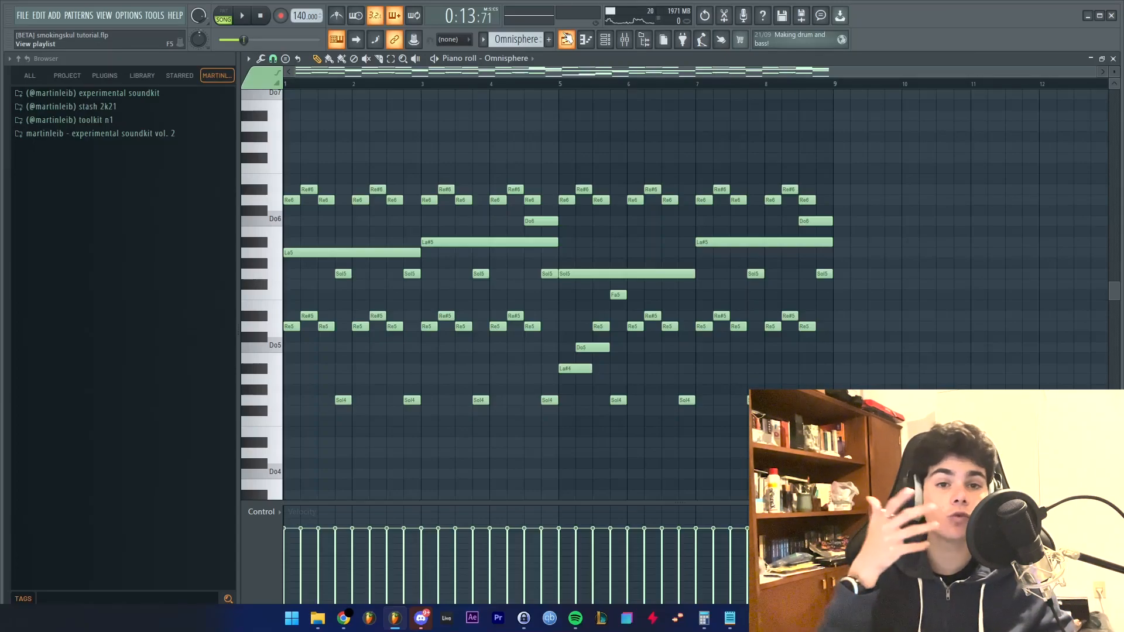
Solo Track 8 in the playlist and make Pattern 8 the active pattern.
{"action": "left_click", "coordinate": [336, 40]}
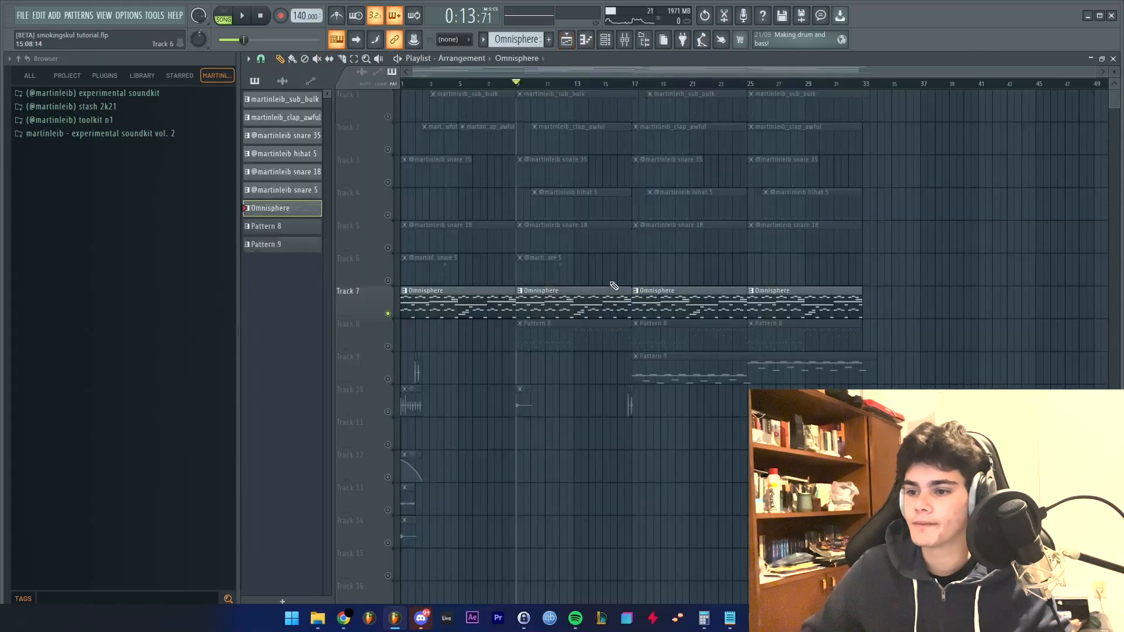
{"action": "right_click", "coordinate": [388, 347]}
{"action": "left_click", "coordinate": [602, 339]}
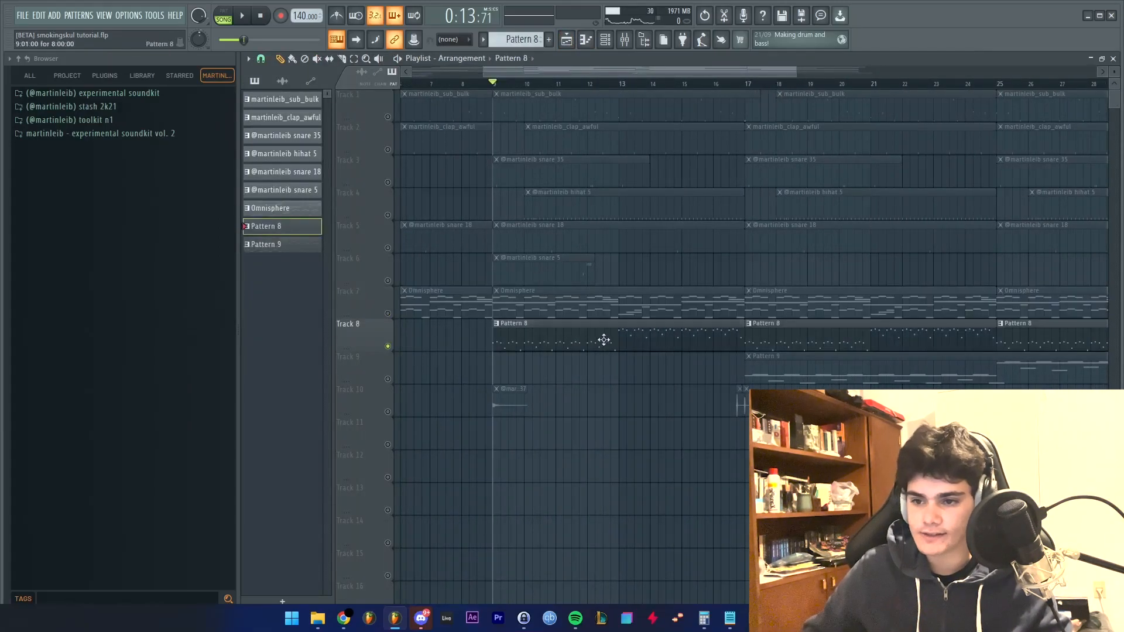
{"action": "scroll", "coordinate": [601, 337], "scroll_direction": "down", "scroll_amount": 4}
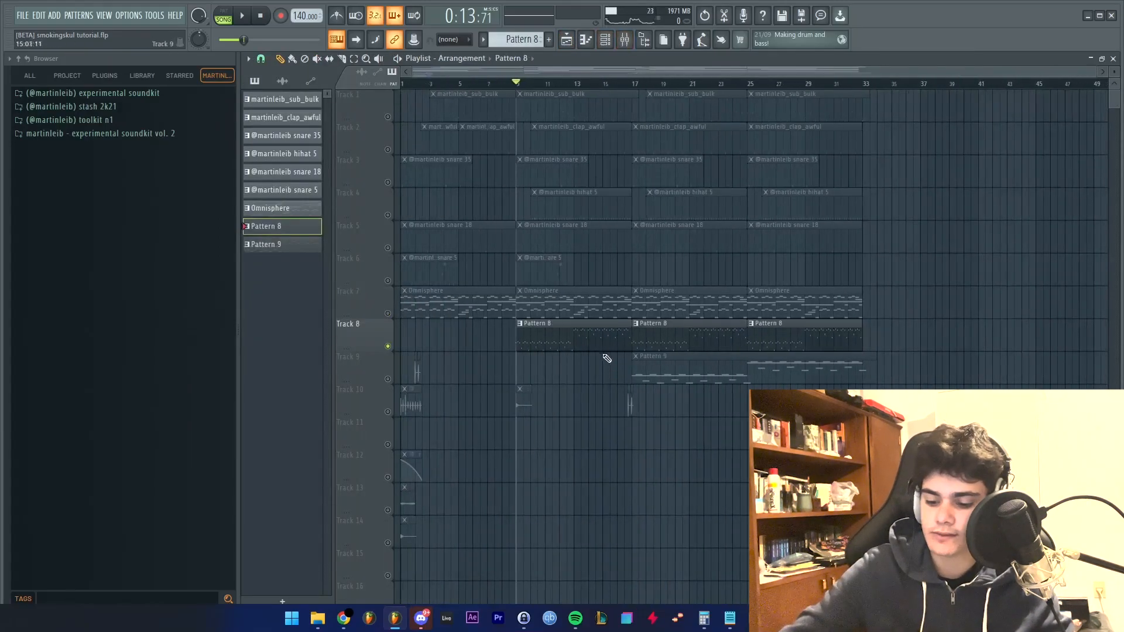
Play the soloed Pattern 8 and open its Purity notes in the piano roll with all eight bars in view.
{"action": "key", "text": "space"}
{"action": "key", "text": "F9"}
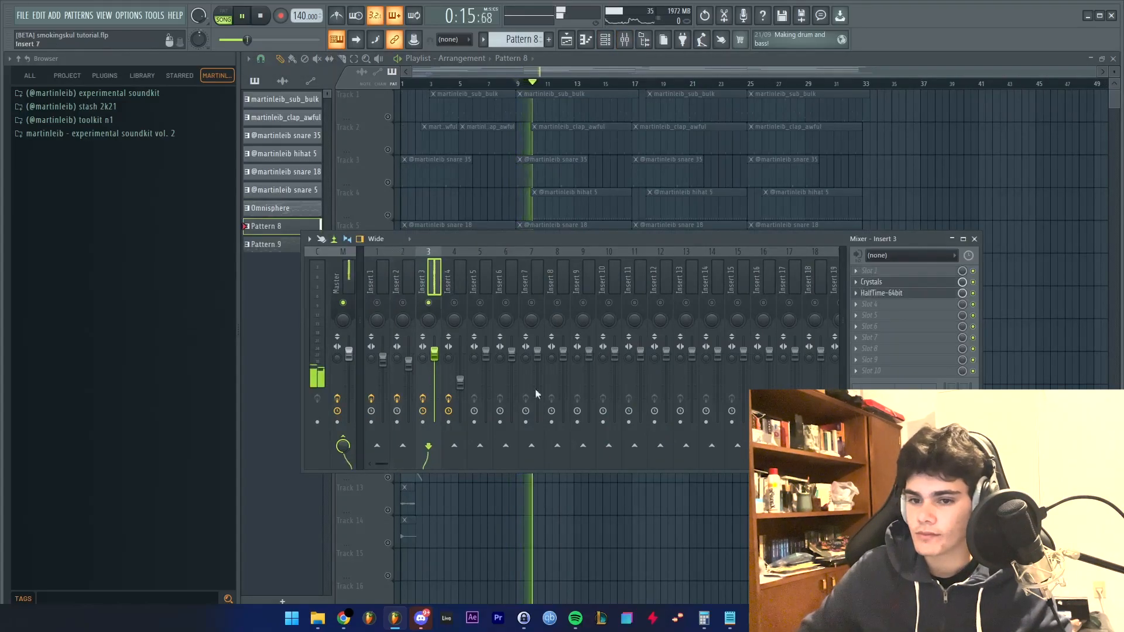
{"action": "key", "text": "F9"}
{"action": "scroll", "coordinate": [514, 344], "scroll_direction": "up", "scroll_amount": 4}
{"action": "double_click", "coordinate": [560, 346]}
{"action": "scroll", "coordinate": [550, 357], "scroll_direction": "up", "scroll_amount": 3}
{"action": "scroll", "coordinate": [502, 369], "scroll_direction": "up", "scroll_amount": 3}
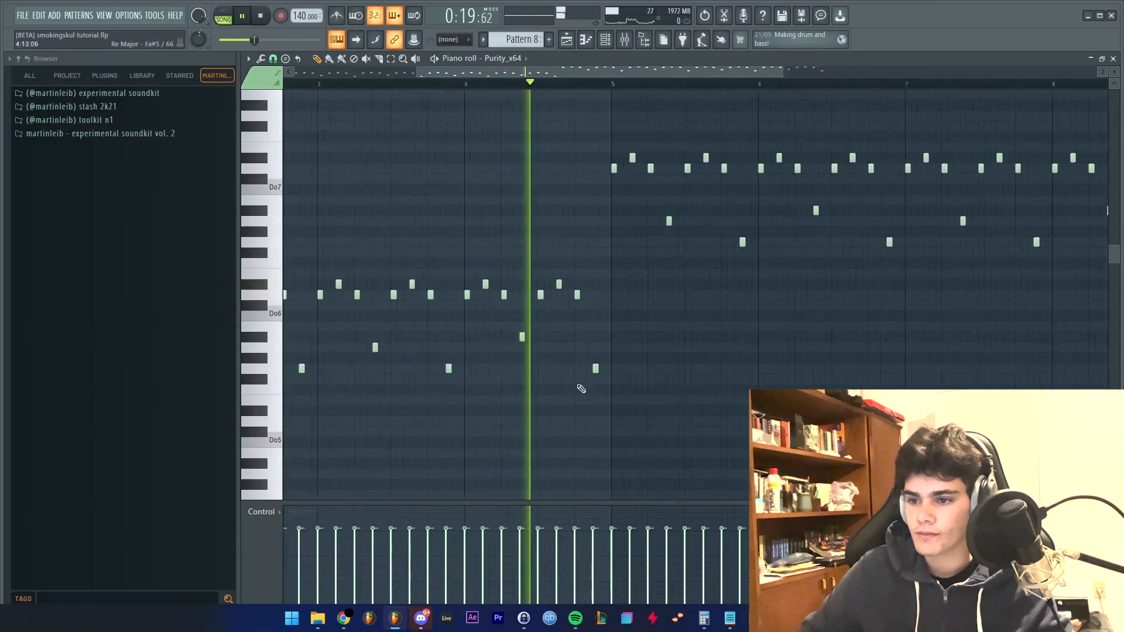
{"action": "scroll", "coordinate": [582, 388], "scroll_direction": "down", "scroll_amount": 3}
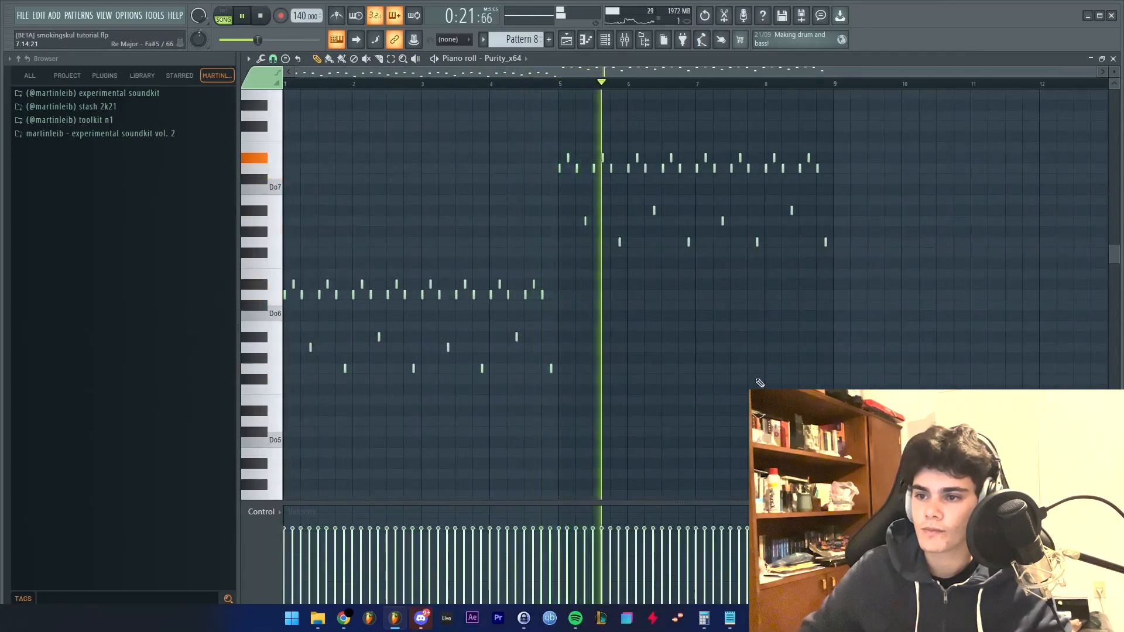
Mark out Pattern 8's lower notes in bars 1 to 4 and the higher repeat in bars 5 to 8.
{"action": "left_click_drag", "start_coordinate": [579, 270], "coordinate": [183, 442]}
{"action": "left_click_drag", "start_coordinate": [740, 403], "coordinate": [183, 274]}
{"action": "left_click_drag", "start_coordinate": [682, 402], "coordinate": [178, 276]}
{"action": "mouse_move", "coordinate": [949, 288]}
{"action": "left_mouse_down"}
{"action": "mouse_move", "coordinate": [925, 268]}
{"action": "mouse_move", "coordinate": [559, 141]}
{"action": "mouse_move", "coordinate": [563, 155]}
{"action": "left_mouse_up"}
Open the Crystals effect on mixer Insert 3, examine its settings and close it.
{"action": "key", "text": "F9"}
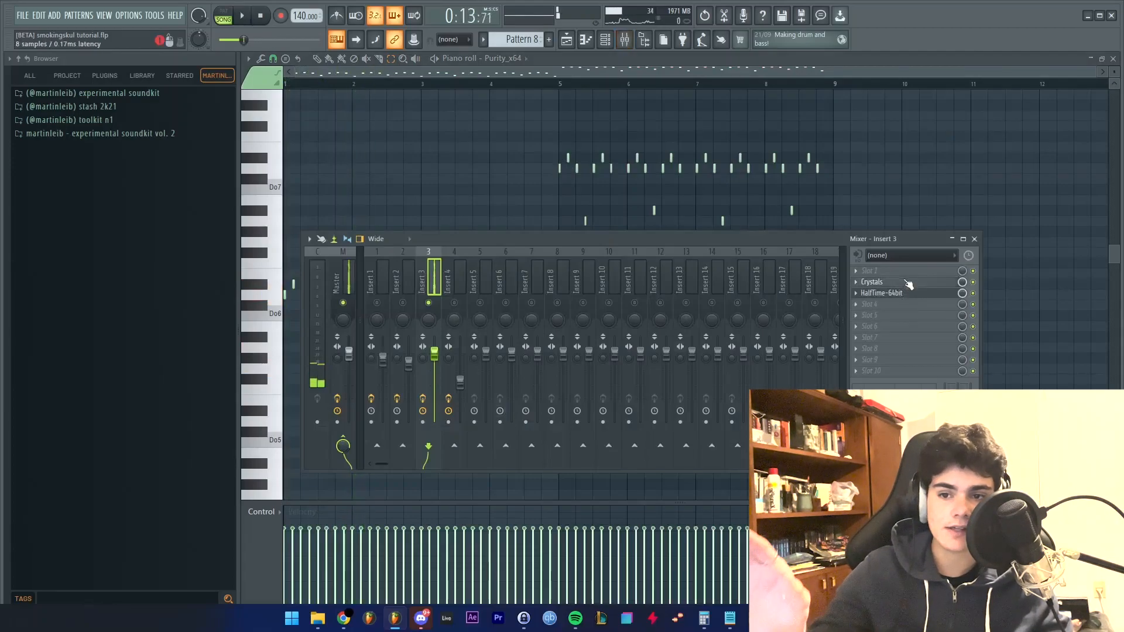
{"action": "left_click", "coordinate": [896, 272]}
{"action": "left_click", "coordinate": [896, 272]}
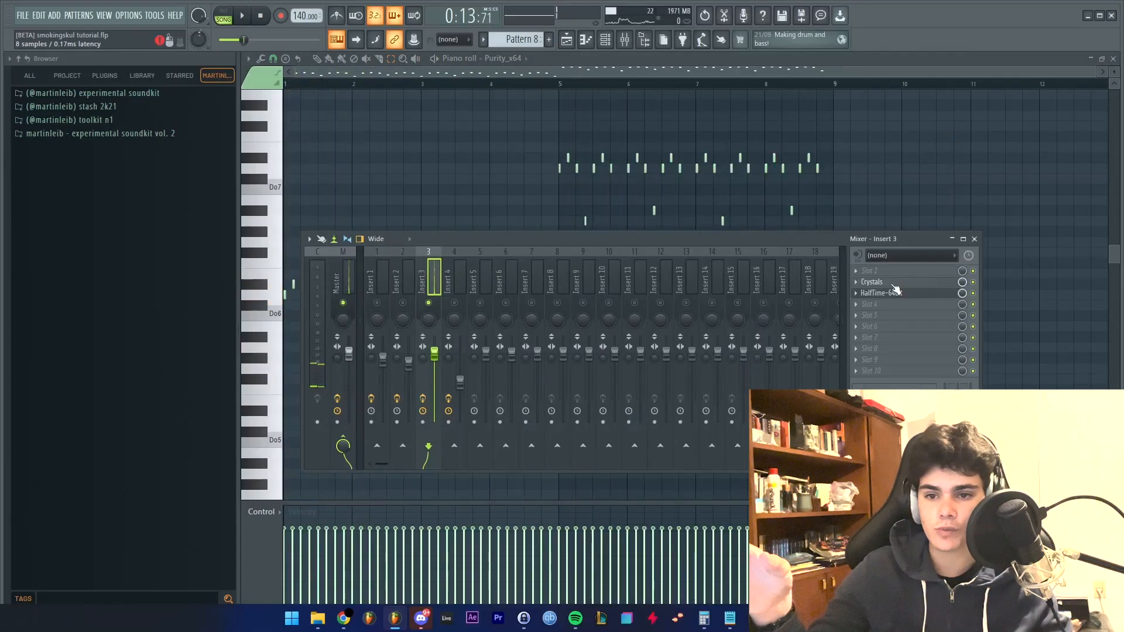
{"action": "left_click", "coordinate": [893, 284]}
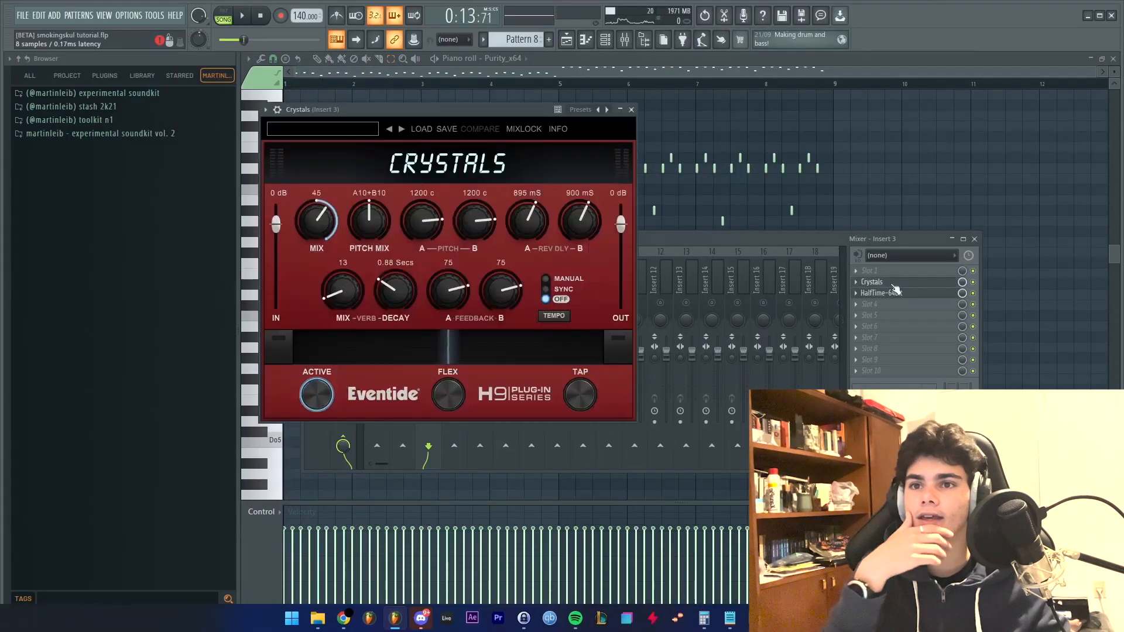
{"action": "left_click_drag", "start_coordinate": [494, 110], "coordinate": [573, 110]}
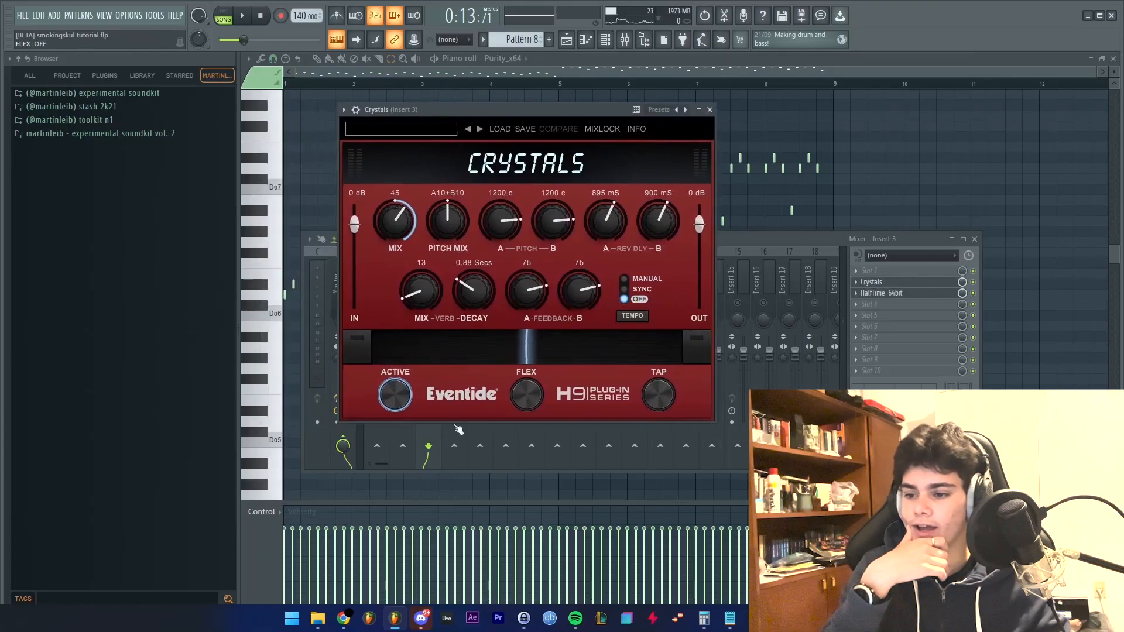
{"action": "left_click", "coordinate": [417, 128]}
{"action": "left_click", "coordinate": [416, 129]}
{"action": "left_click", "coordinate": [417, 128]}
{"action": "left_click", "coordinate": [635, 172]}
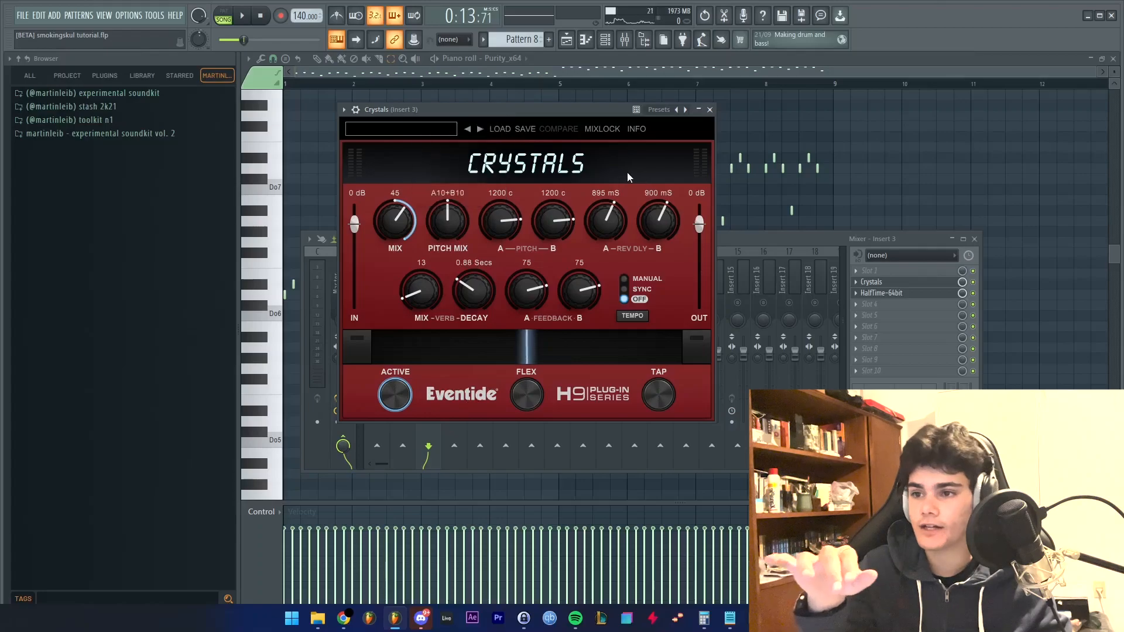
{"action": "left_click", "coordinate": [710, 109]}
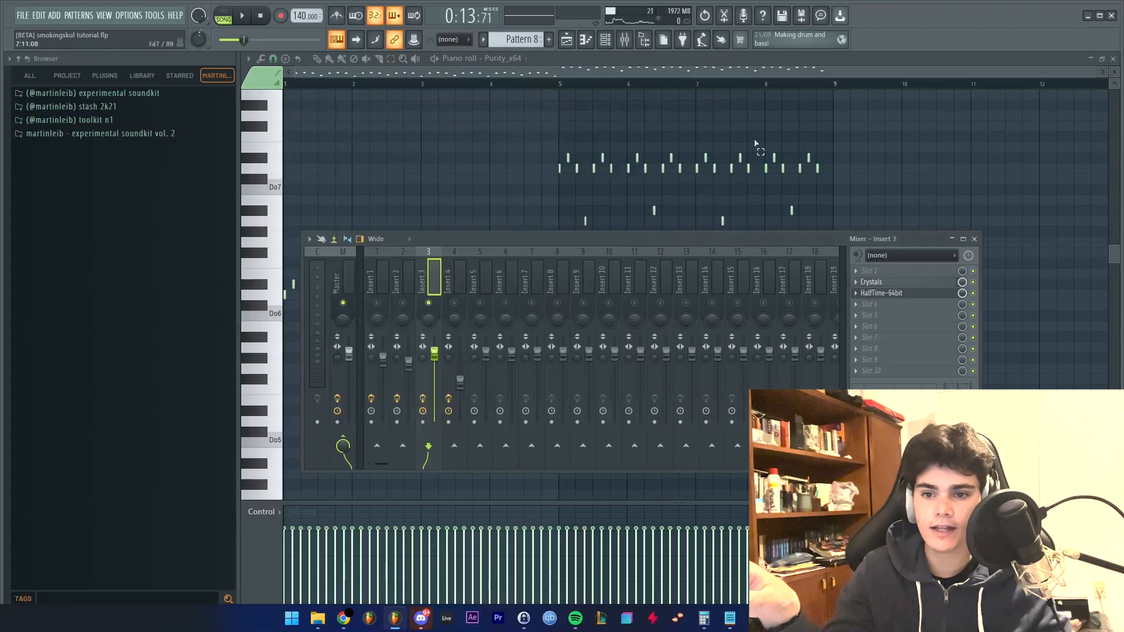
Examine the HalfTime settings on Insert 3, play Pattern 8 with its effects and stop playback with the mixer open.
{"action": "left_click", "coordinate": [897, 293]}
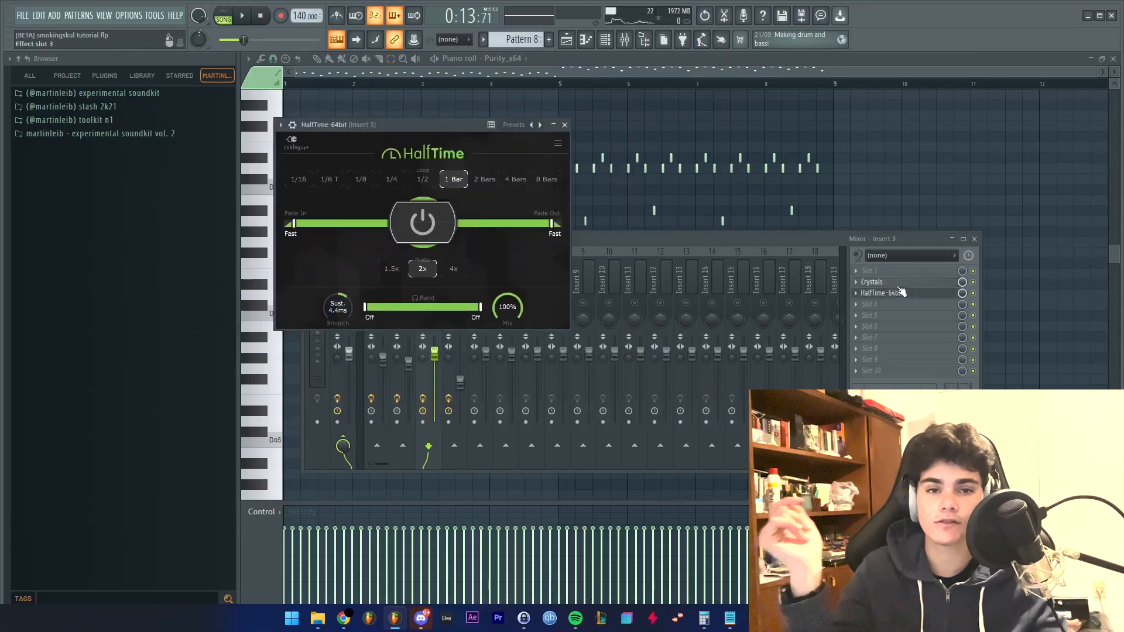
{"action": "left_click", "coordinate": [1095, 310]}
{"action": "key", "text": "space"}
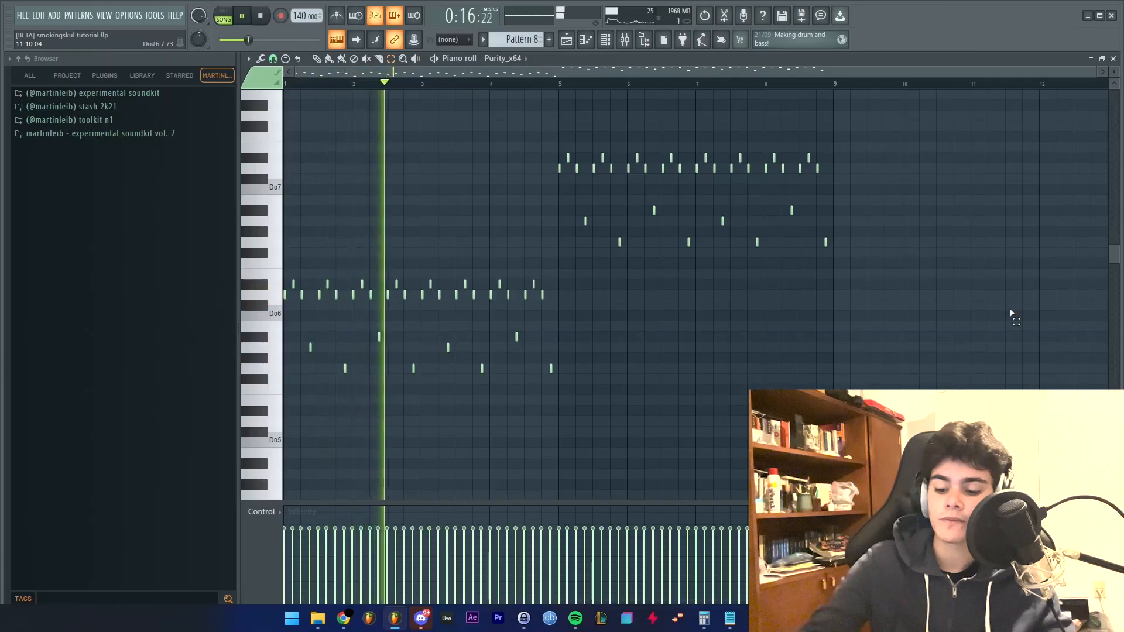
{"action": "key", "text": "F9"}
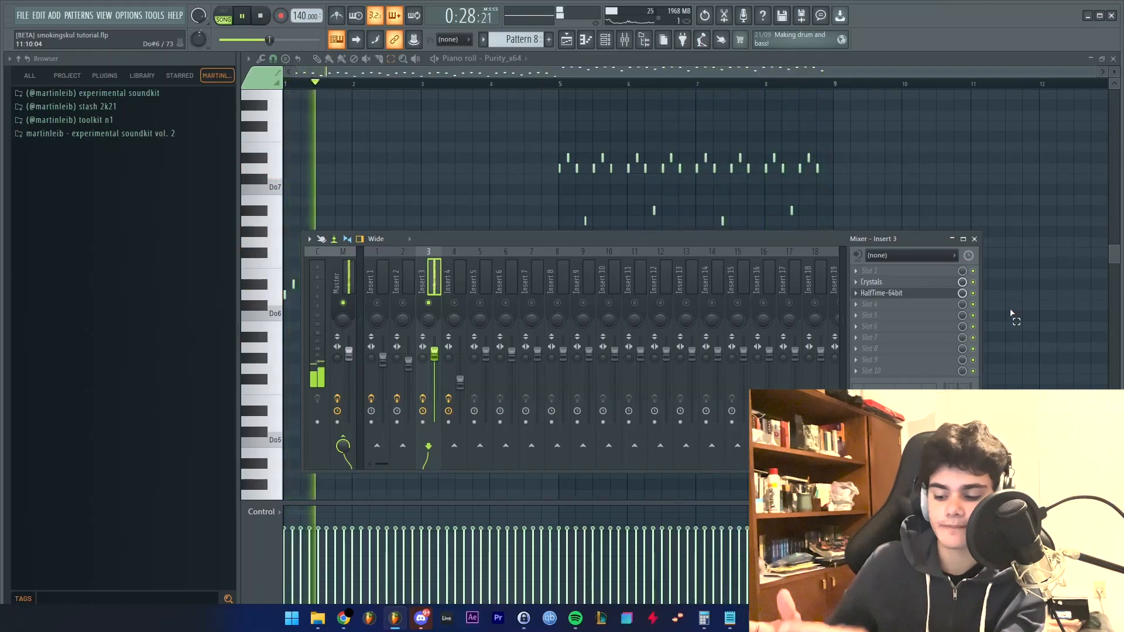
{"action": "key", "text": "space"}
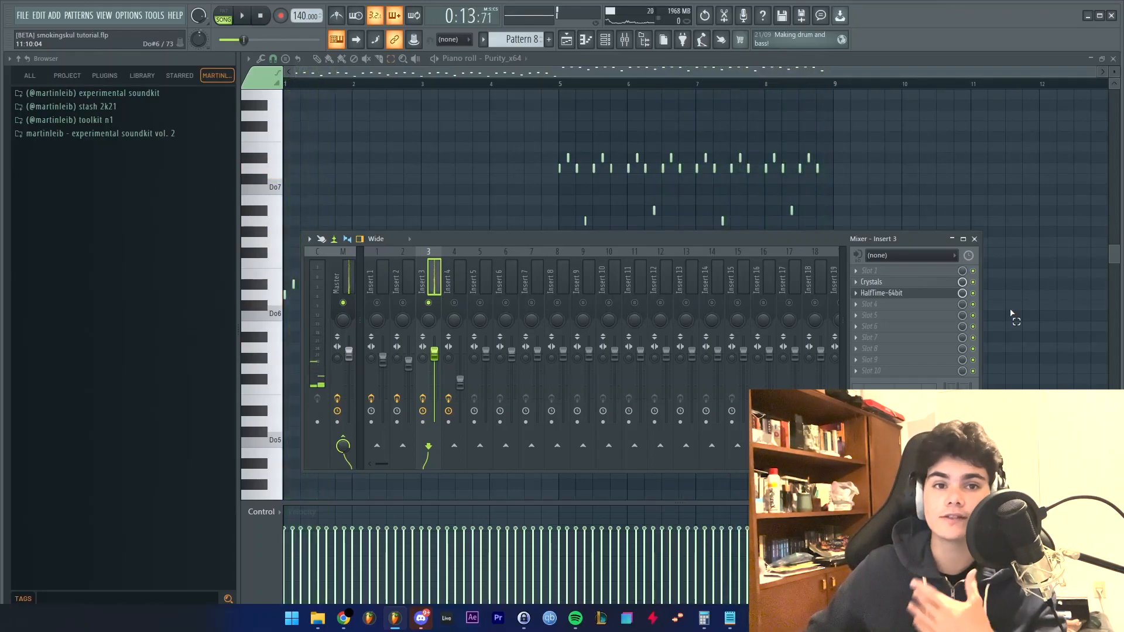
Load Fruity Parametric EQ 2 into slot 5 of Insert 3 and place its window clear of the effect slots.
{"action": "left_click", "coordinate": [878, 315]}
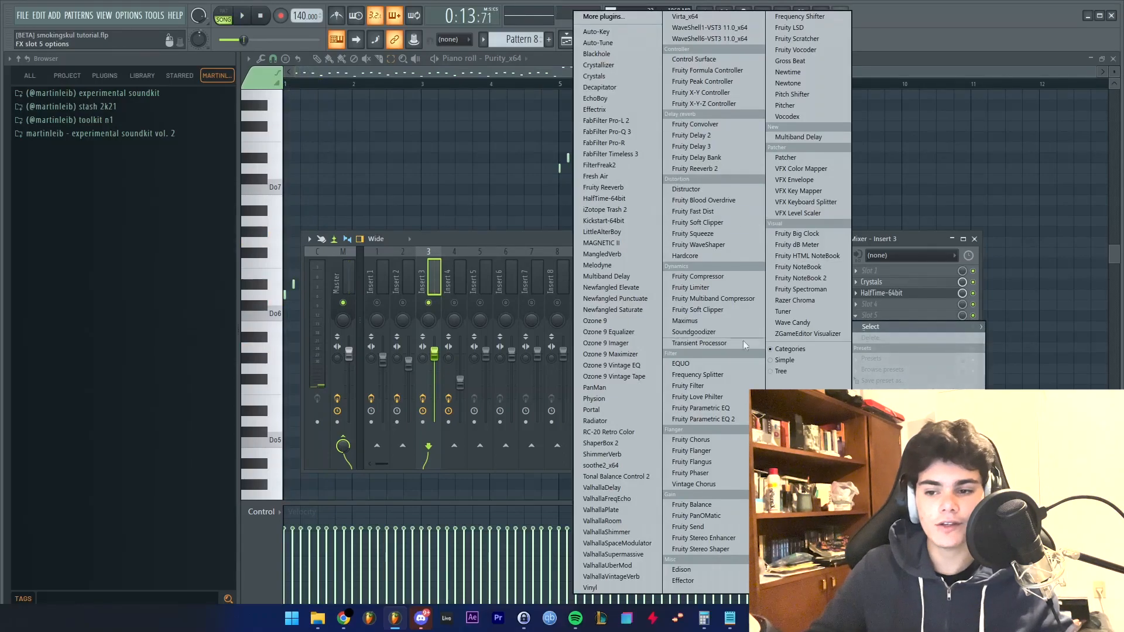
{"action": "left_click", "coordinate": [728, 420]}
{"action": "left_click_drag", "start_coordinate": [495, 174], "coordinate": [620, 158]}
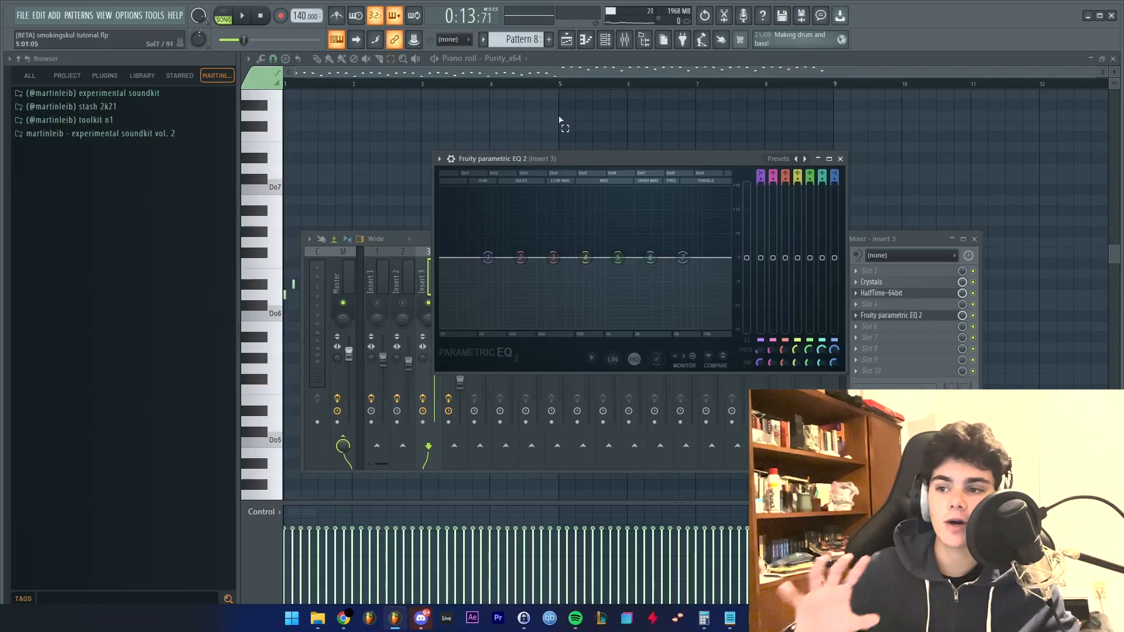
Apply the 20Hz + 18kHz cut preset to the new EQ and raise its low-cut frequency.
{"action": "left_click", "coordinate": [781, 158]}
{"action": "left_click", "coordinate": [817, 191]}
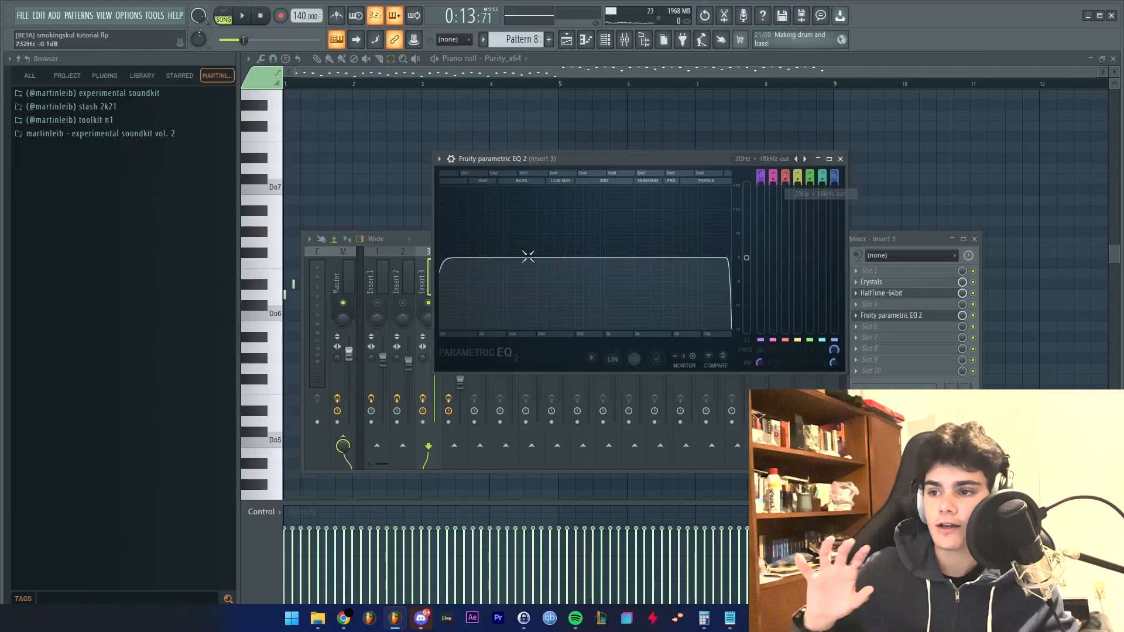
{"action": "left_click_drag", "start_coordinate": [440, 257], "coordinate": [518, 258]}
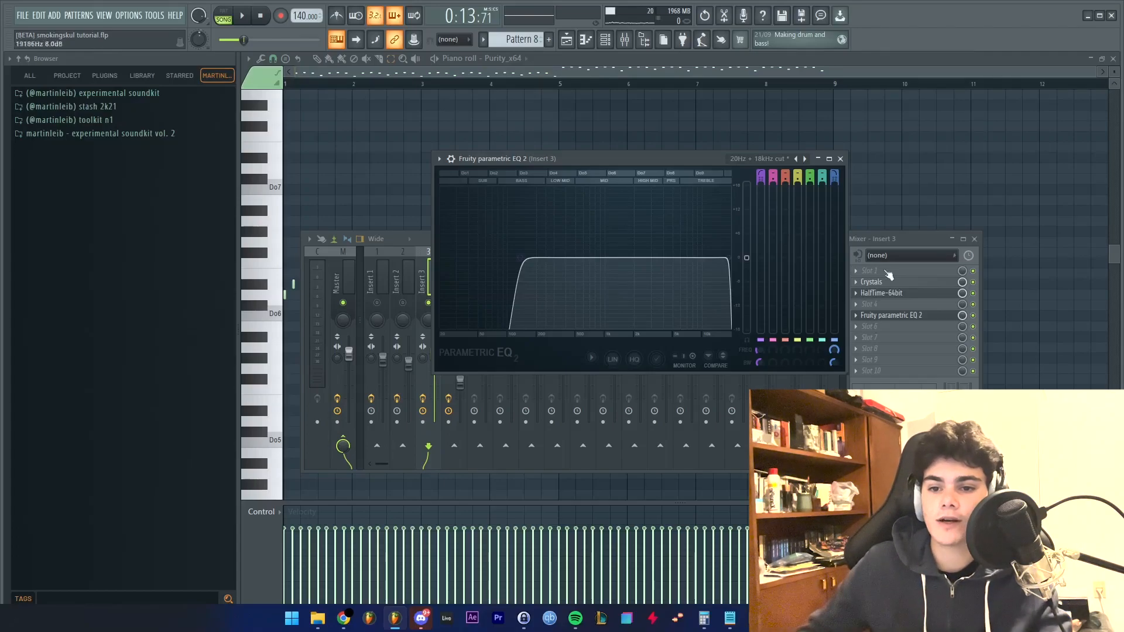
Play Pattern 8 with HalfTime bypassed and the EQ's low cut lowered to 20 Hz, and turn HalfTime back on.
{"action": "left_click", "coordinate": [973, 293]}
{"action": "left_click_drag", "start_coordinate": [586, 159], "coordinate": [583, 159]}
{"action": "left_click_drag", "start_coordinate": [520, 256], "coordinate": [439, 256]}
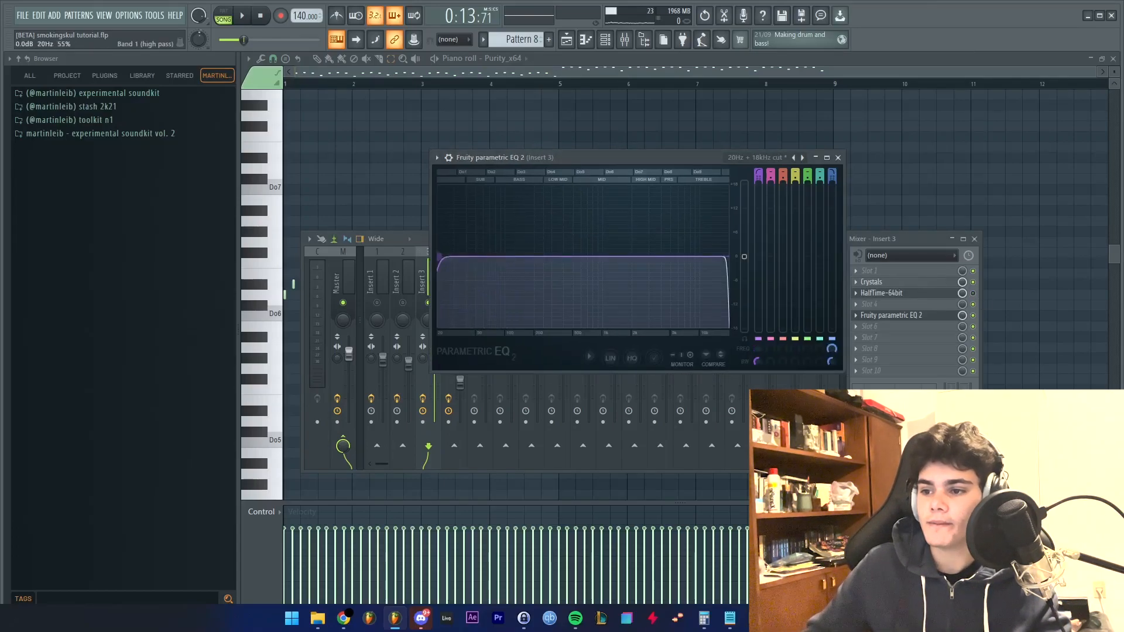
{"action": "key", "text": "space"}
{"action": "key", "text": "space"}
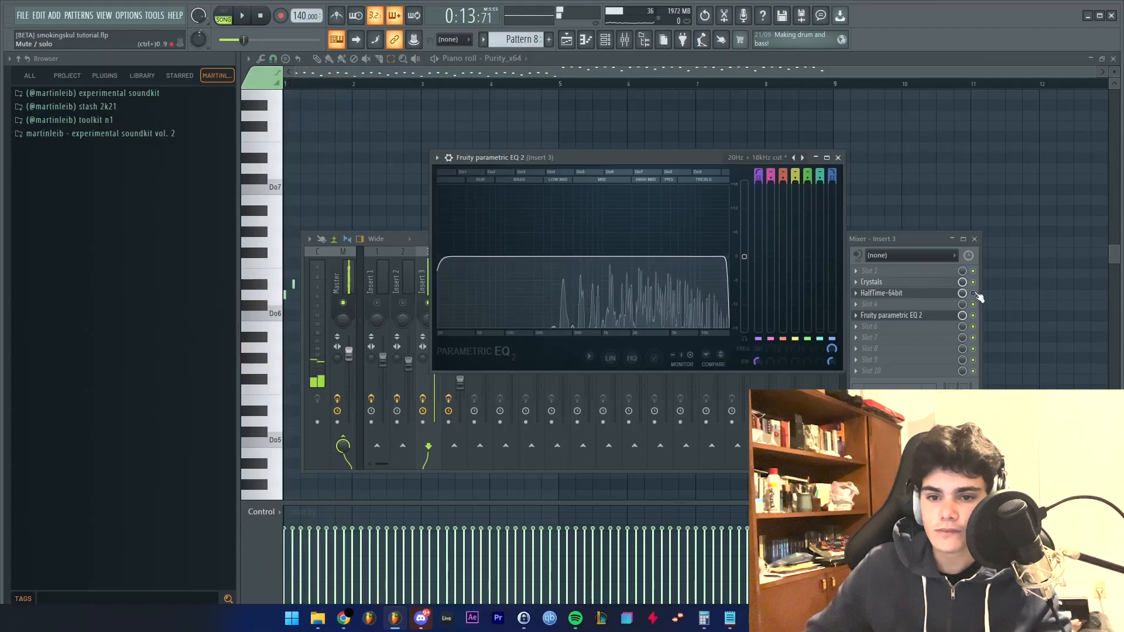
{"action": "left_click", "coordinate": [972, 293]}
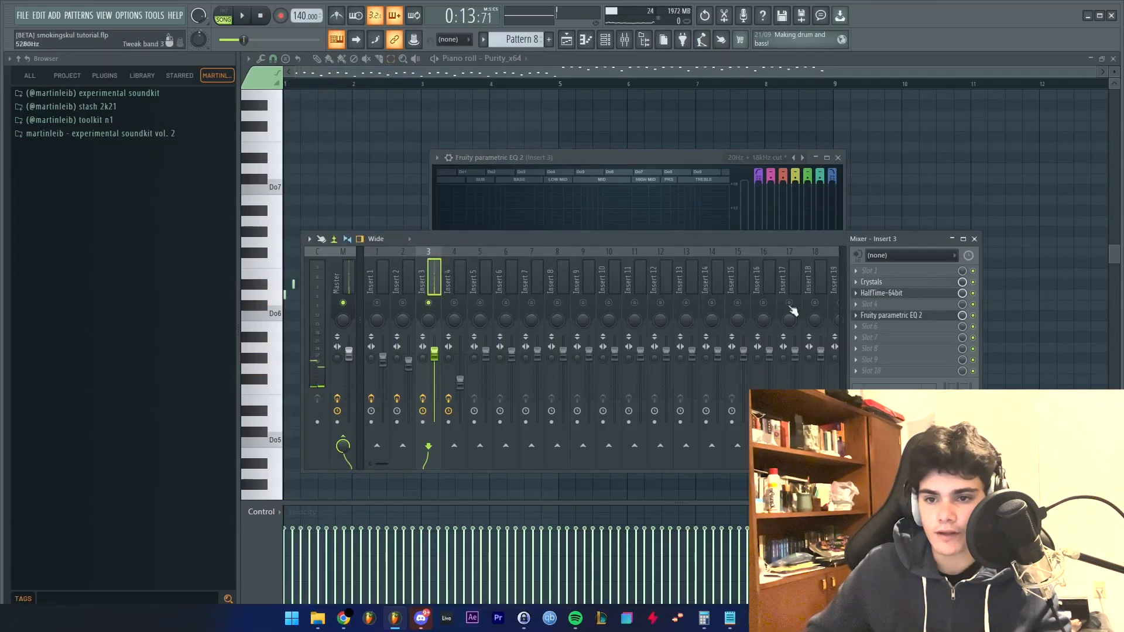
Raise the low cut of Insert 3's EQ to the low-mid range during playback, stop, and close the EQ and mixer.
{"action": "key", "text": "space"}
{"action": "left_click_drag", "start_coordinate": [578, 169], "coordinate": [581, 166]}
{"action": "left_click_drag", "start_coordinate": [441, 255], "coordinate": [554, 253]}
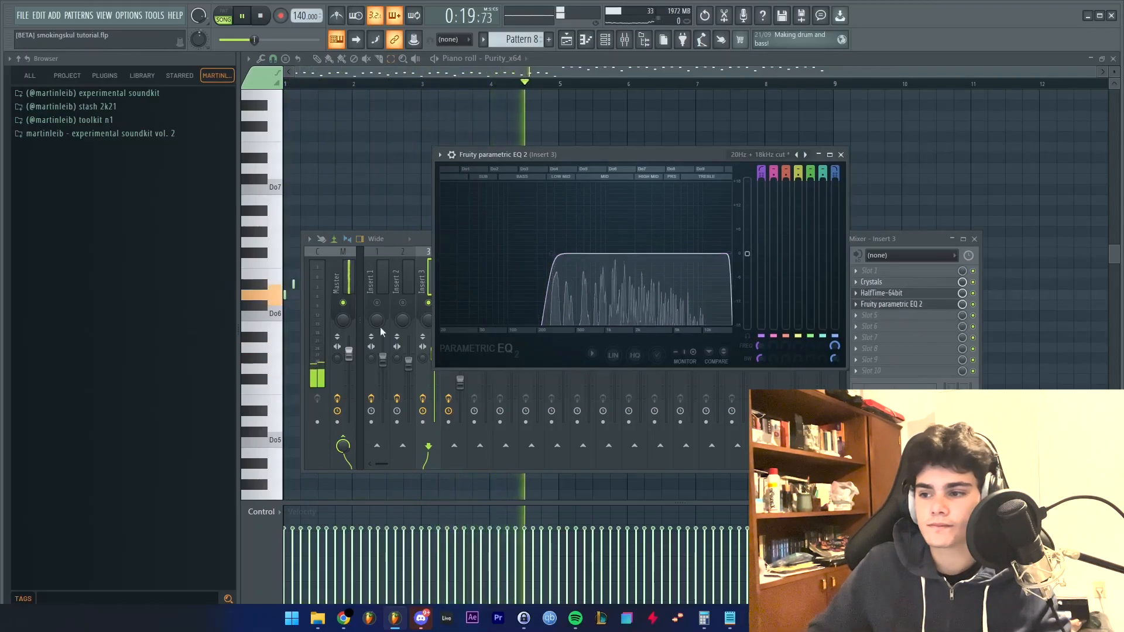
{"action": "left_click", "coordinate": [414, 285]}
{"action": "left_click", "coordinate": [426, 295]}
{"action": "left_click", "coordinate": [406, 172]}
{"action": "key", "text": "space"}
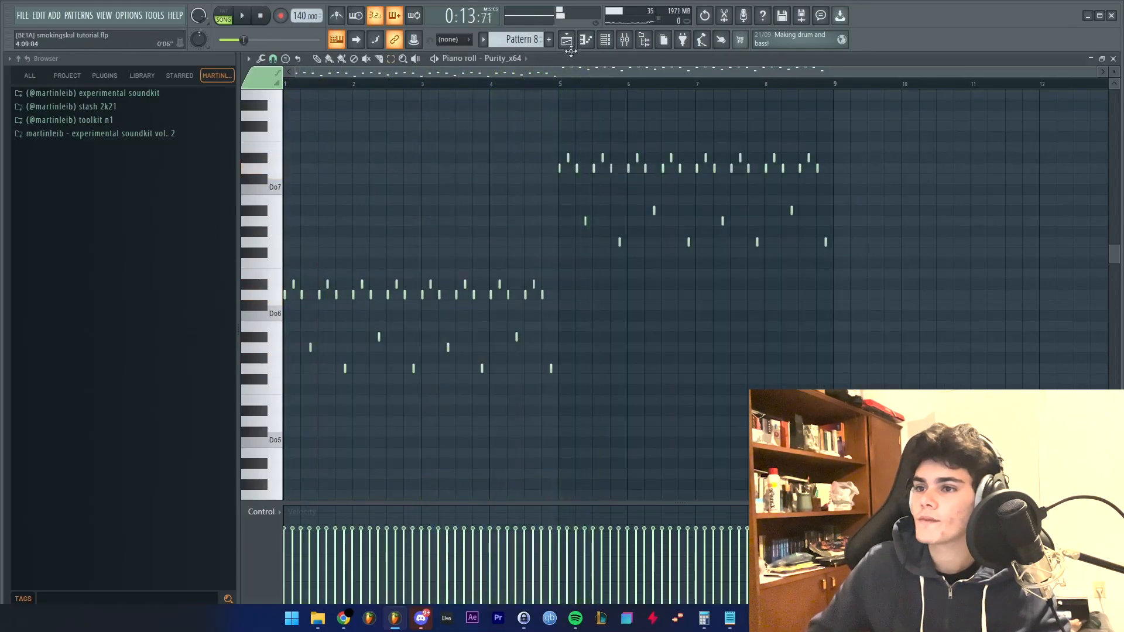
Solo Track 9 in the playlist, with the playhead at bar 17, and select the Pattern 9 clip.
{"action": "left_click", "coordinate": [566, 40]}
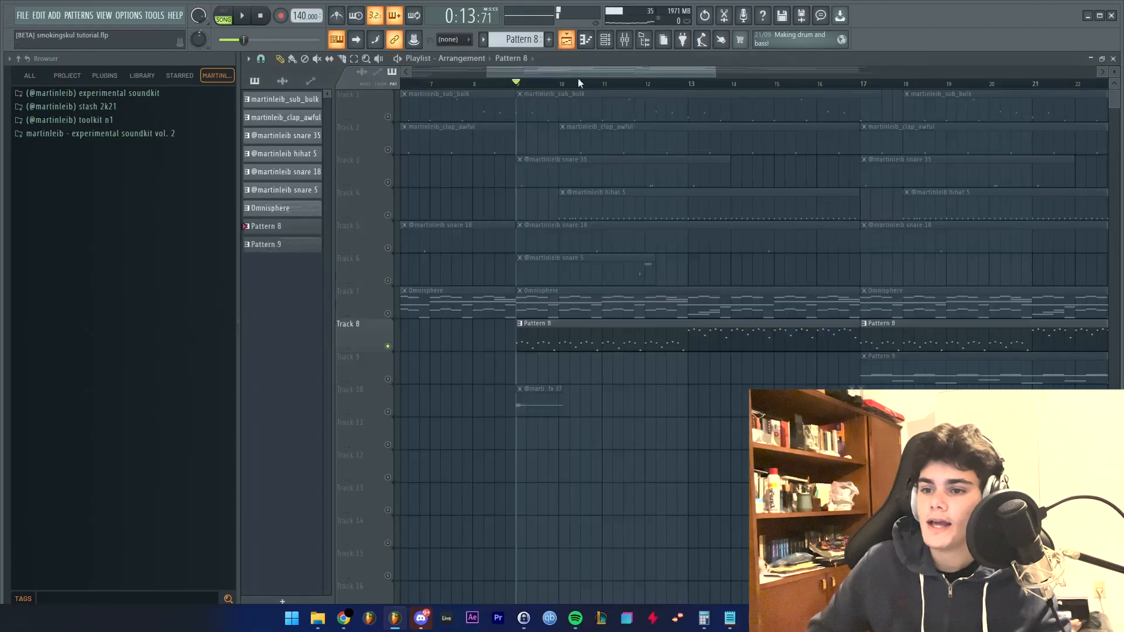
{"action": "scroll", "coordinate": [638, 175], "scroll_direction": "down", "scroll_amount": 6}
{"action": "left_click", "coordinate": [634, 85]}
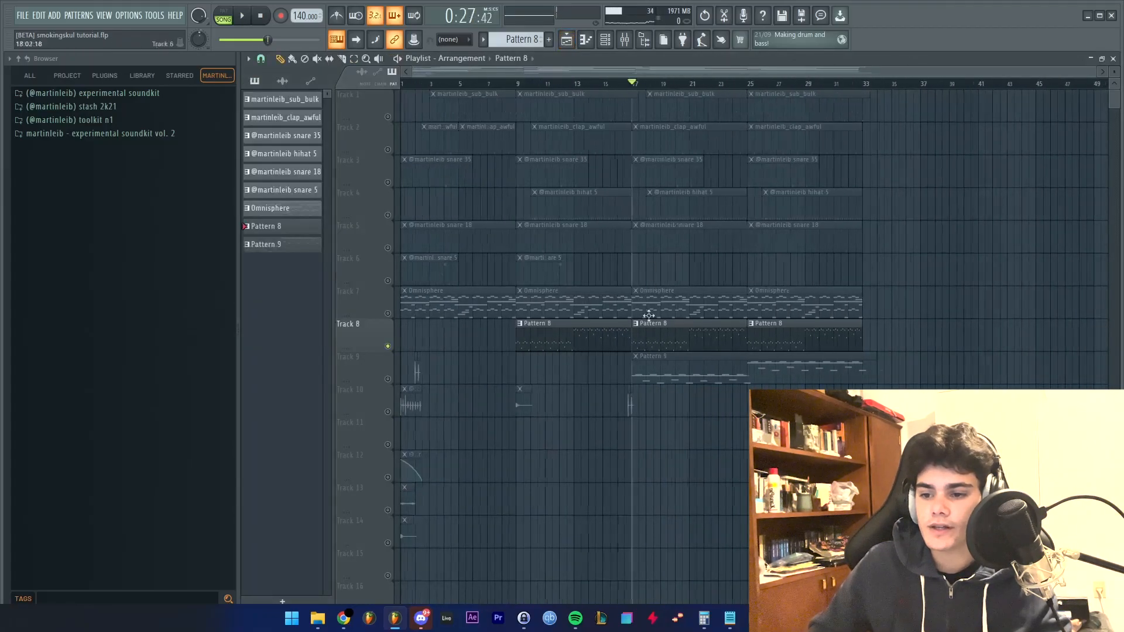
{"action": "scroll", "coordinate": [651, 288], "scroll_direction": "up", "scroll_amount": 4}
{"action": "right_click", "coordinate": [394, 381]}
{"action": "left_click", "coordinate": [563, 382]}
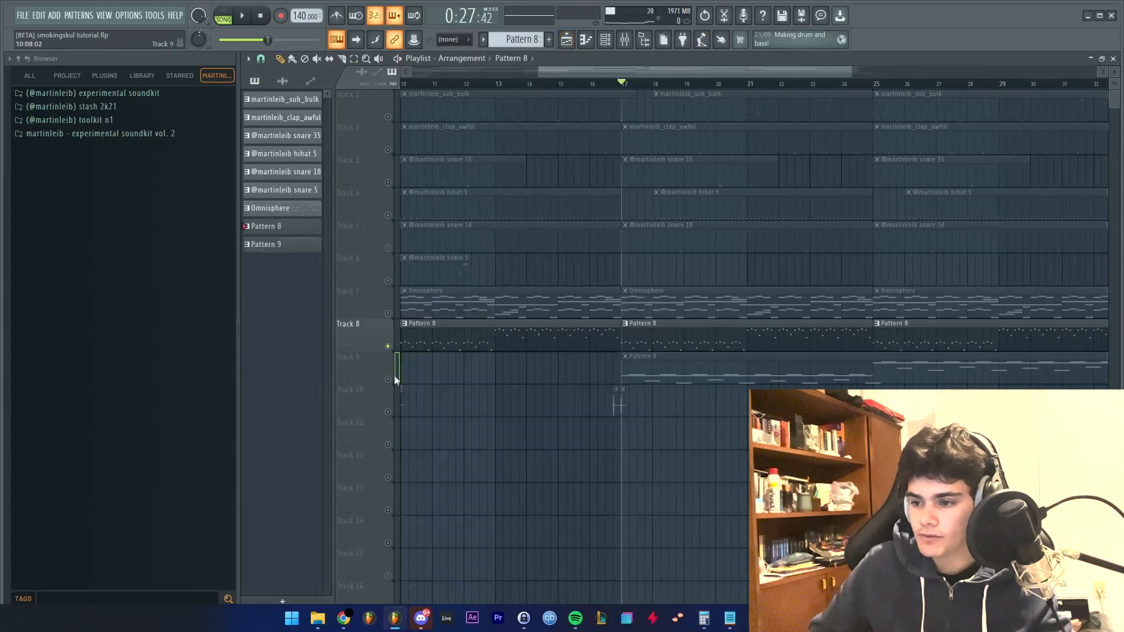
{"action": "right_click", "coordinate": [389, 380]}
{"action": "left_click", "coordinate": [695, 371]}
View the Purity_x64 #2 instrument used by Pattern 9, close it, and look at Insert 4's effects in the mixer.
{"action": "left_click", "coordinate": [605, 41]}
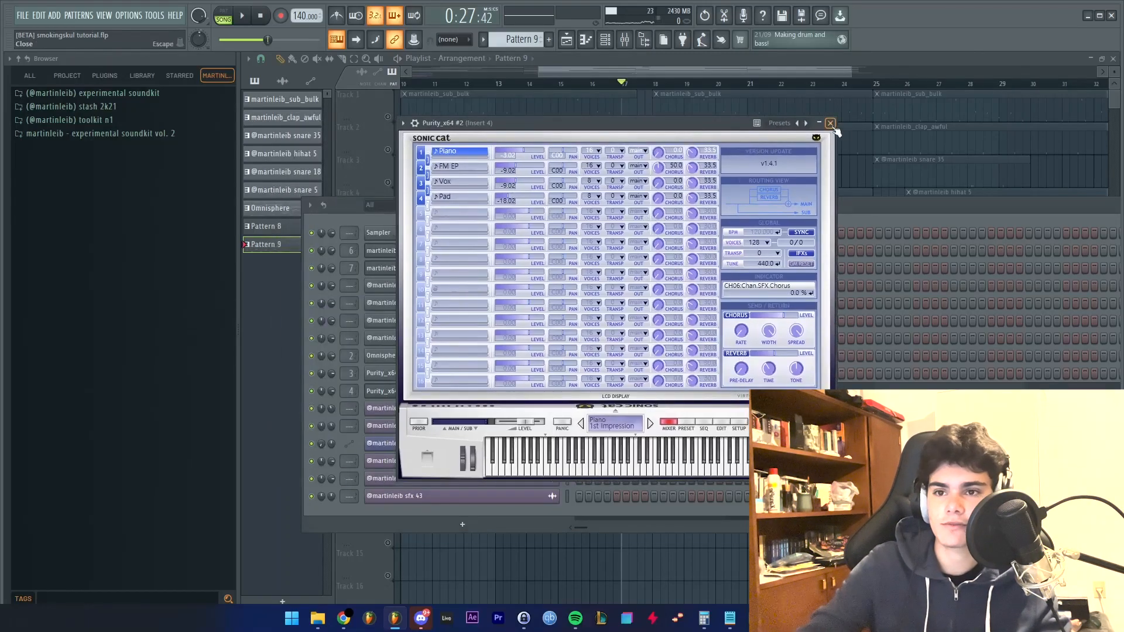
{"action": "left_click", "coordinate": [830, 123]}
{"action": "key", "text": "F9"}
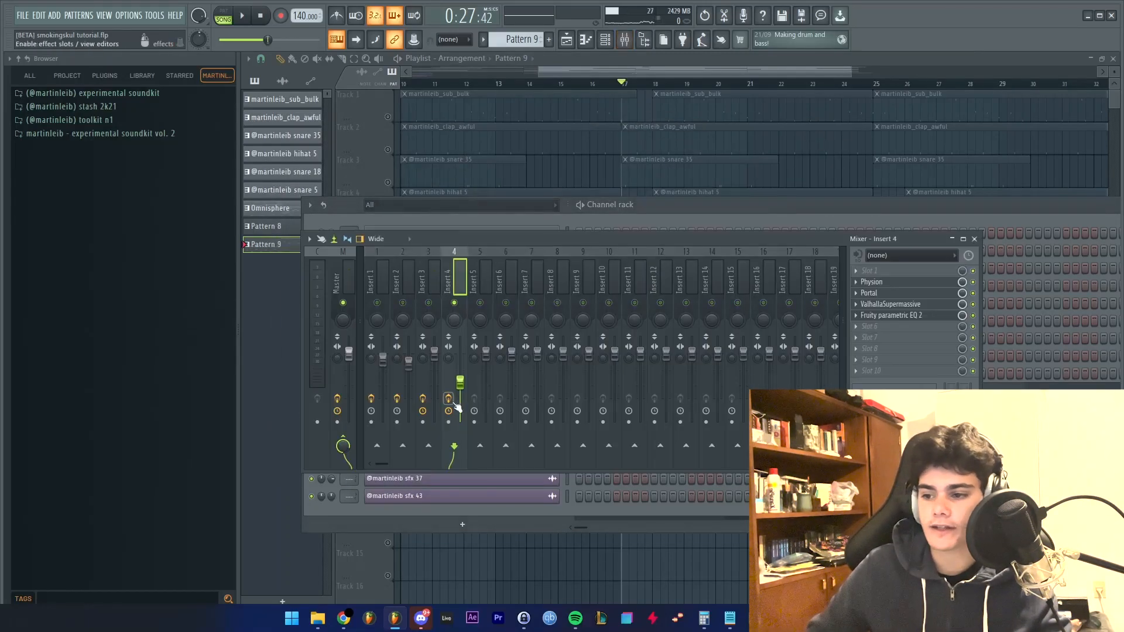
{"action": "key", "text": "F9"}
Play Pattern 9 from the piano roll, select all its notes, and stop after listening with Insert 4's effects bypassed.
{"action": "key", "text": "space"}
{"action": "key", "text": "F7"}
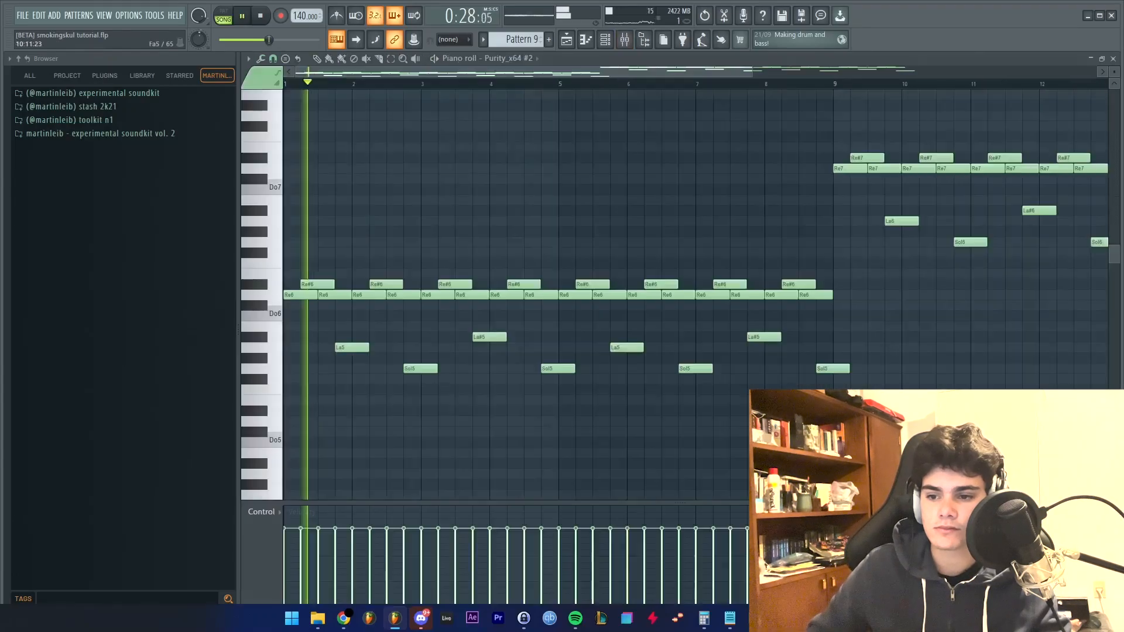
{"action": "left_click_drag", "start_coordinate": [1024, 415], "coordinate": [287, 132]}
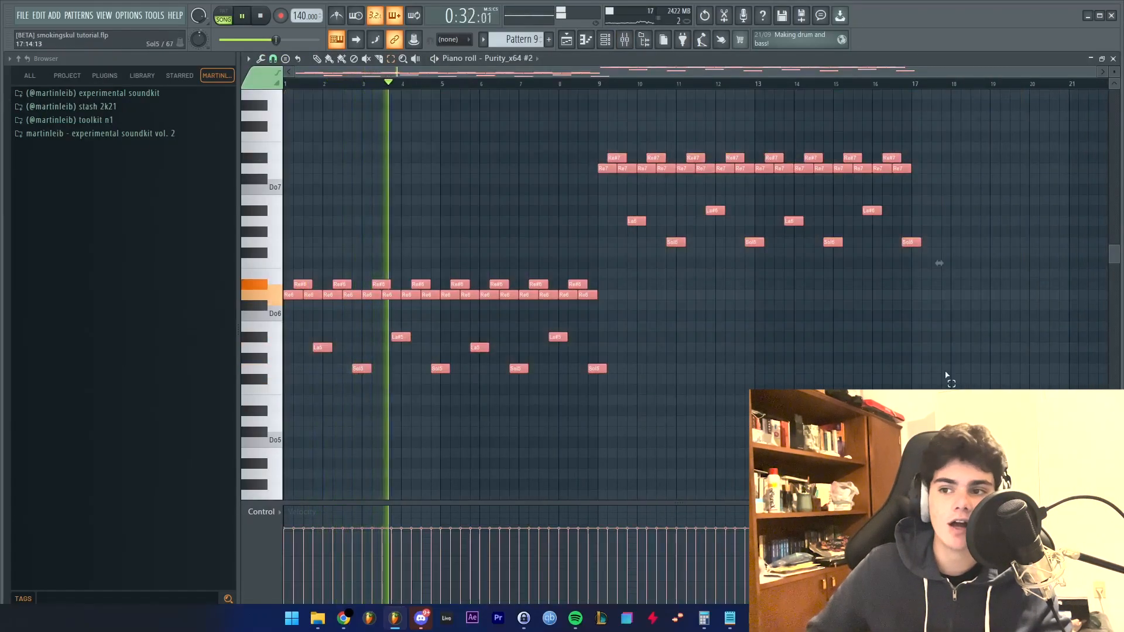
{"action": "key", "text": "F9"}
{"action": "key", "text": "space"}
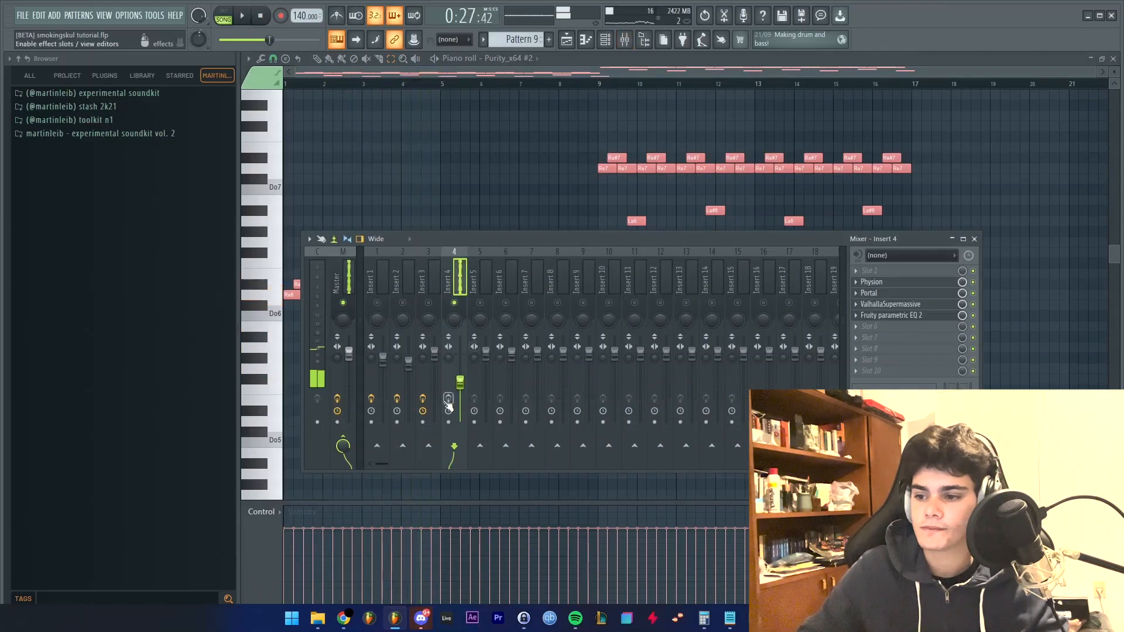
View Physion on Insert 4, browse its Guitar instrument presets, and close the plugin without changing the preset.
{"action": "left_click", "coordinate": [945, 283]}
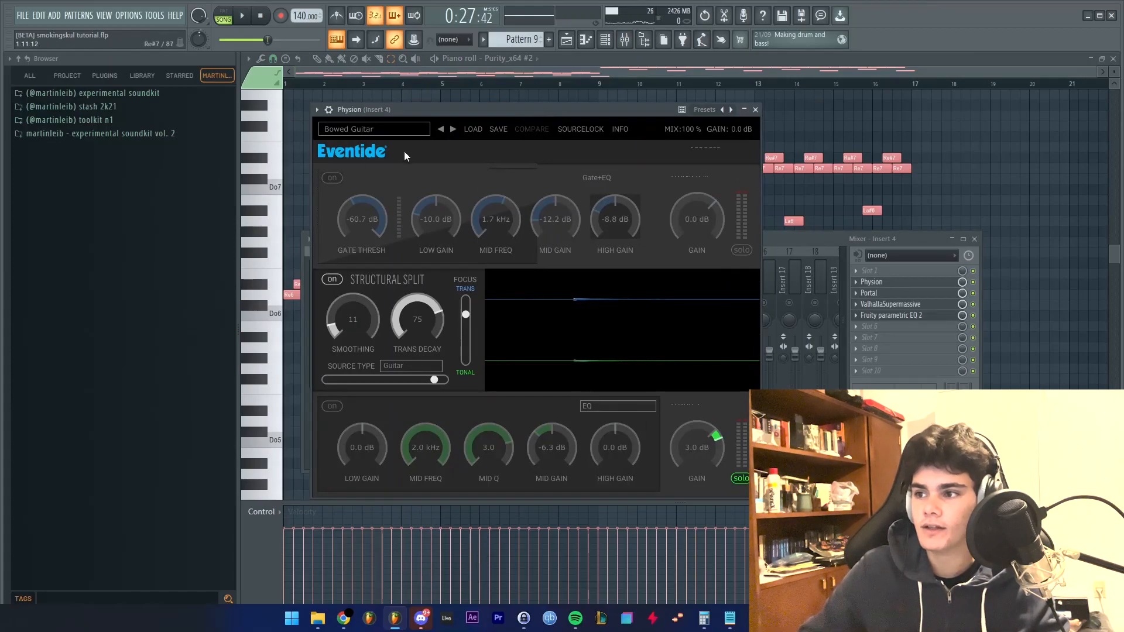
{"action": "left_click", "coordinate": [383, 130]}
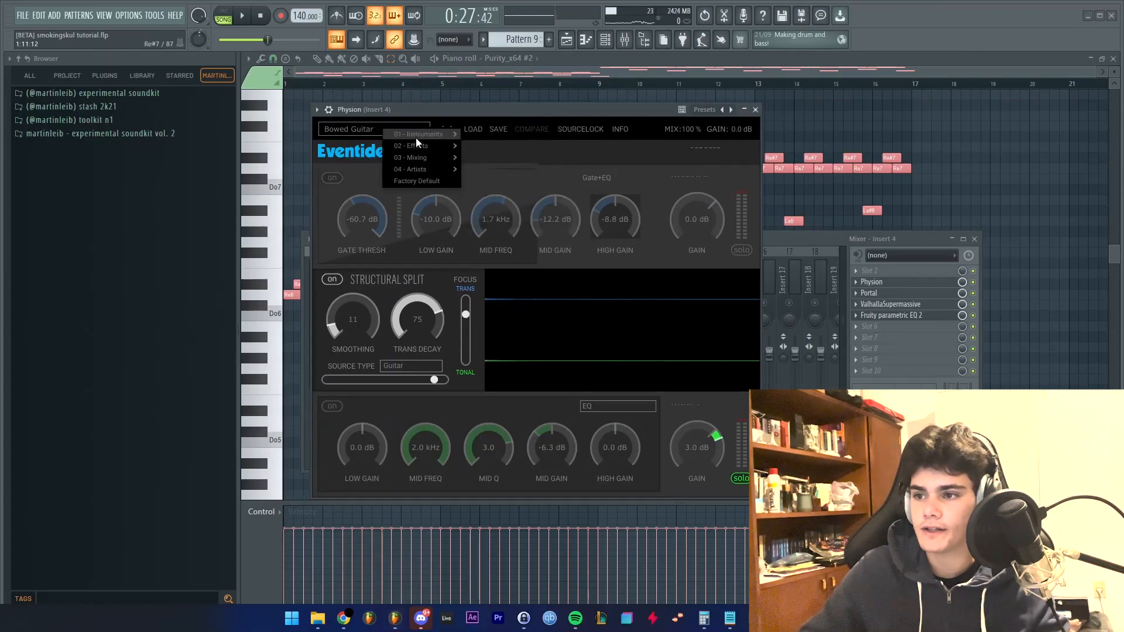
{"action": "mouse_move", "coordinate": [417, 136]}
{"action": "mouse_move", "coordinate": [506, 159]}
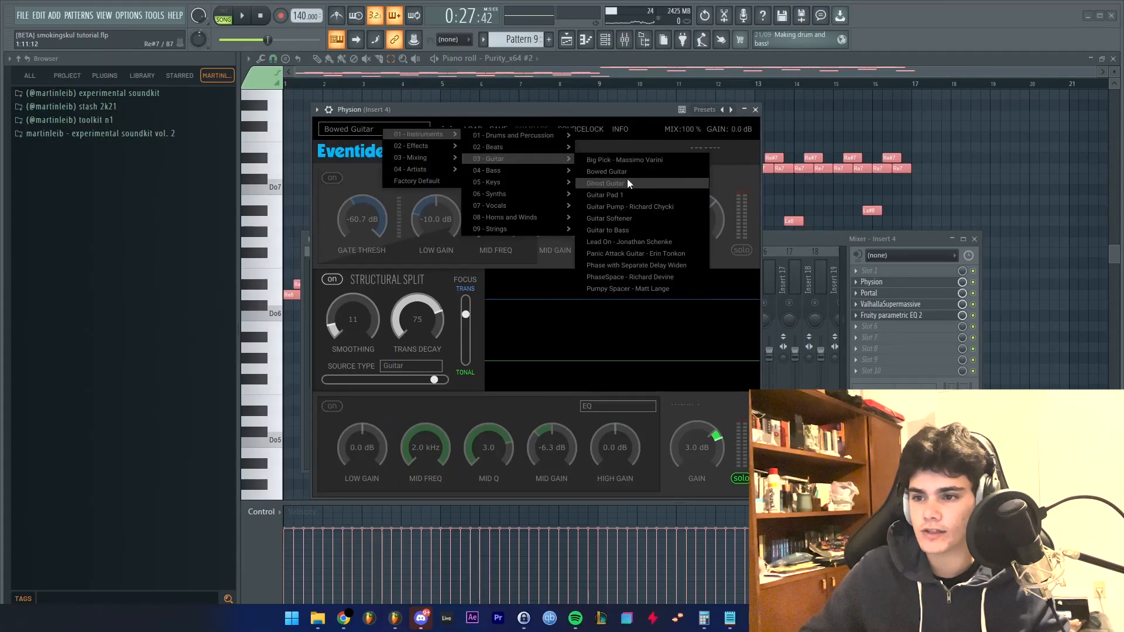
{"action": "left_click", "coordinate": [638, 121]}
{"action": "left_click", "coordinate": [755, 110]}
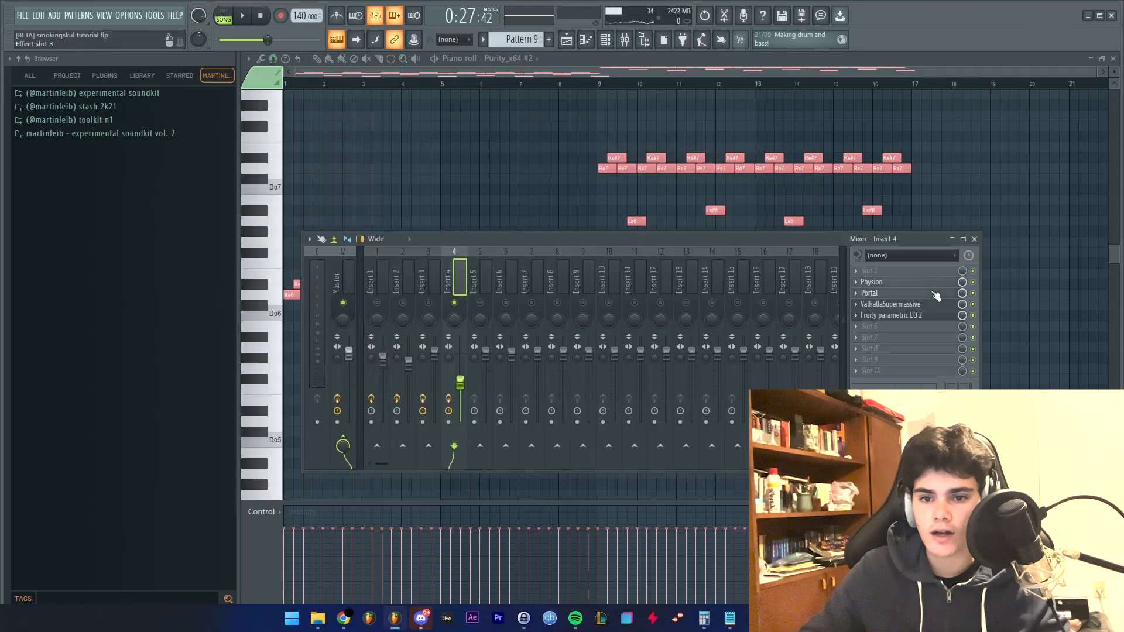
Open Portal on Insert 4, look through its preset browser, and close the plugin.
{"action": "left_click", "coordinate": [906, 292]}
{"action": "left_click", "coordinate": [854, 148]}
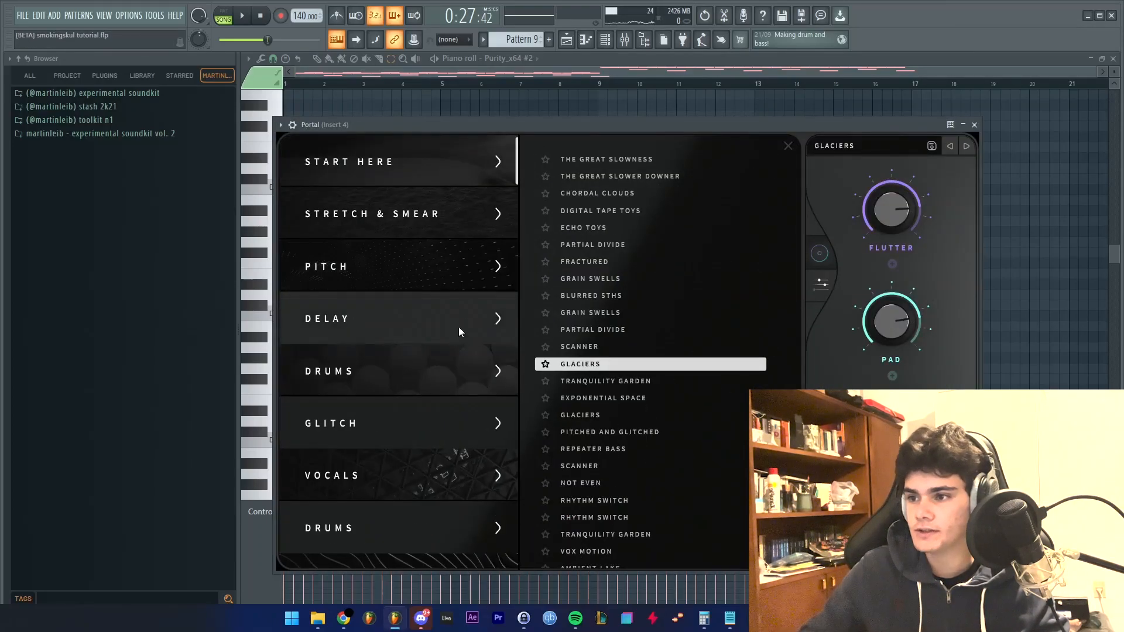
{"action": "left_click", "coordinate": [974, 124]}
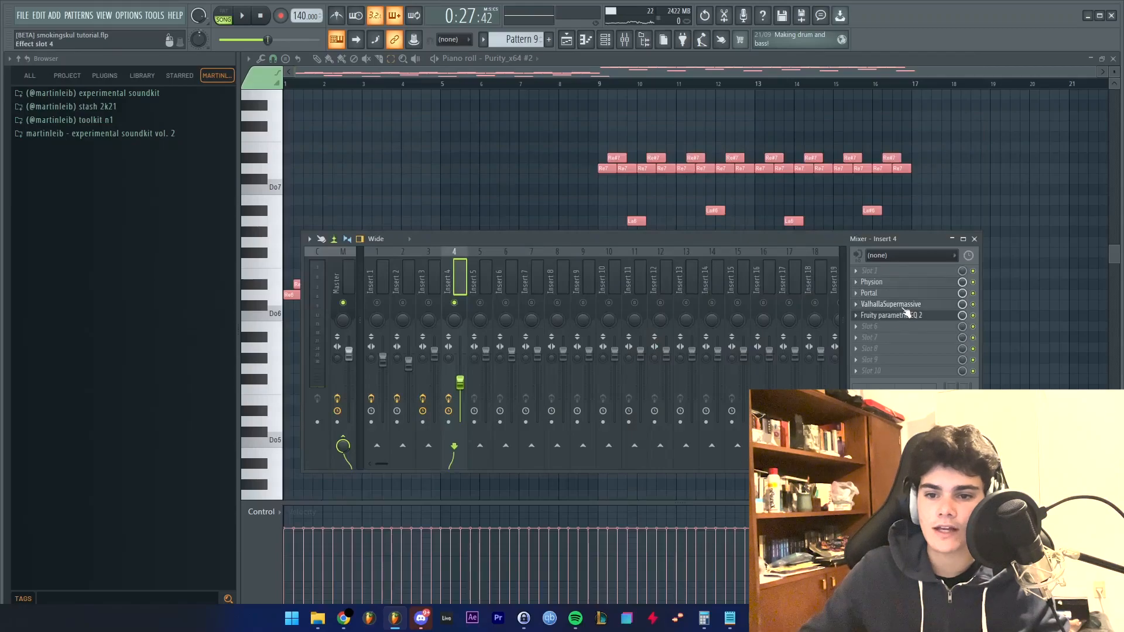
View the settings of ValhallaSupermassive and Fruity Parametric EQ 2 on Insert 4, closing each plugin.
{"action": "left_click", "coordinate": [891, 304]}
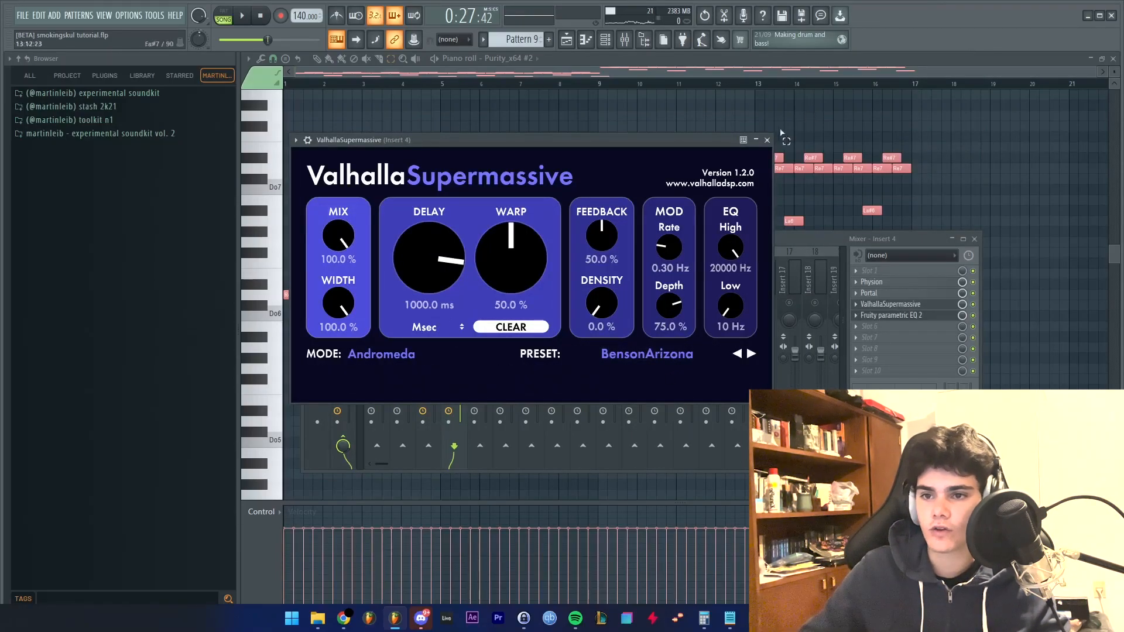
{"action": "left_click", "coordinate": [767, 140]}
{"action": "right_click", "coordinate": [927, 317]}
{"action": "left_click", "coordinate": [932, 317]}
{"action": "left_click", "coordinate": [936, 317]}
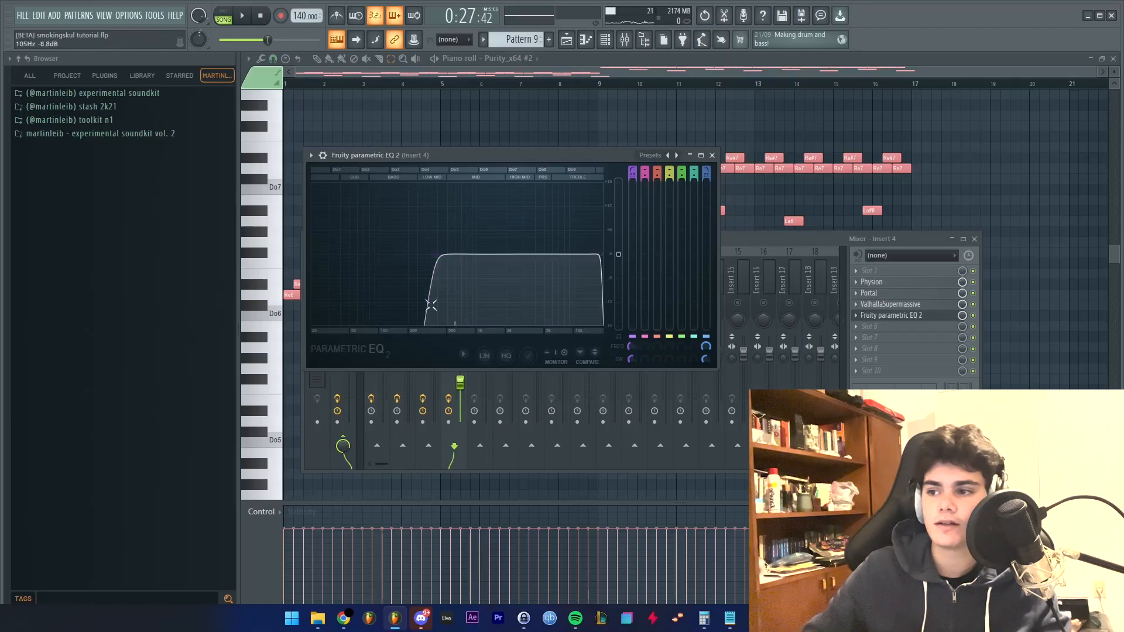
{"action": "left_click", "coordinate": [712, 156]}
Play Pattern 9 through Insert 4's effects, unsolo the insert, and leave the mixer.
{"action": "key", "text": "space"}
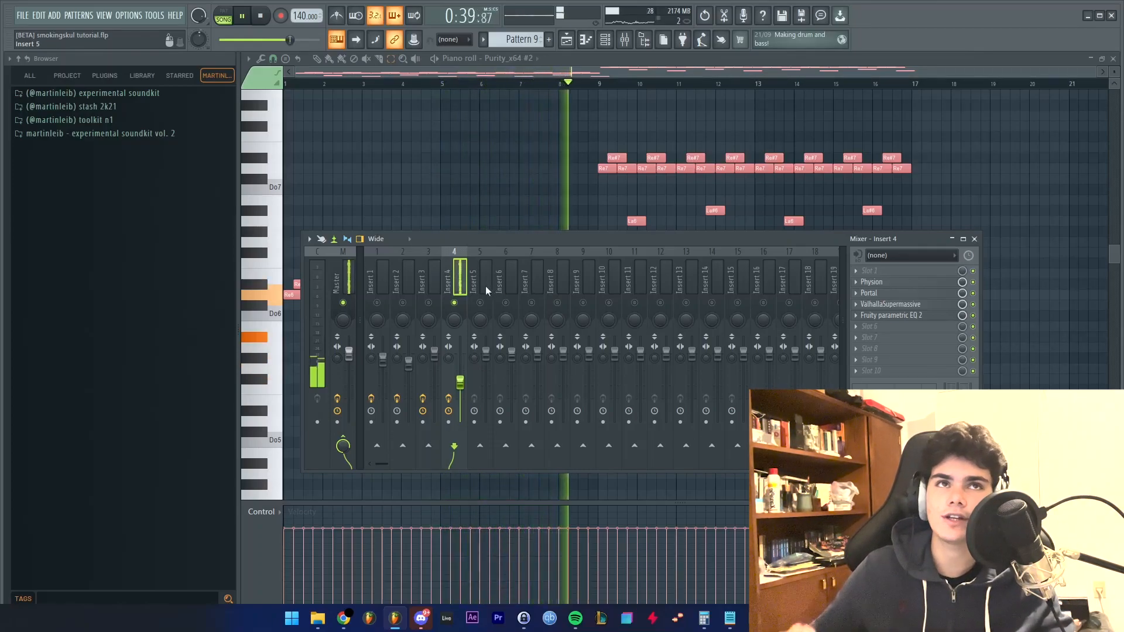
{"action": "right_click", "coordinate": [456, 302]}
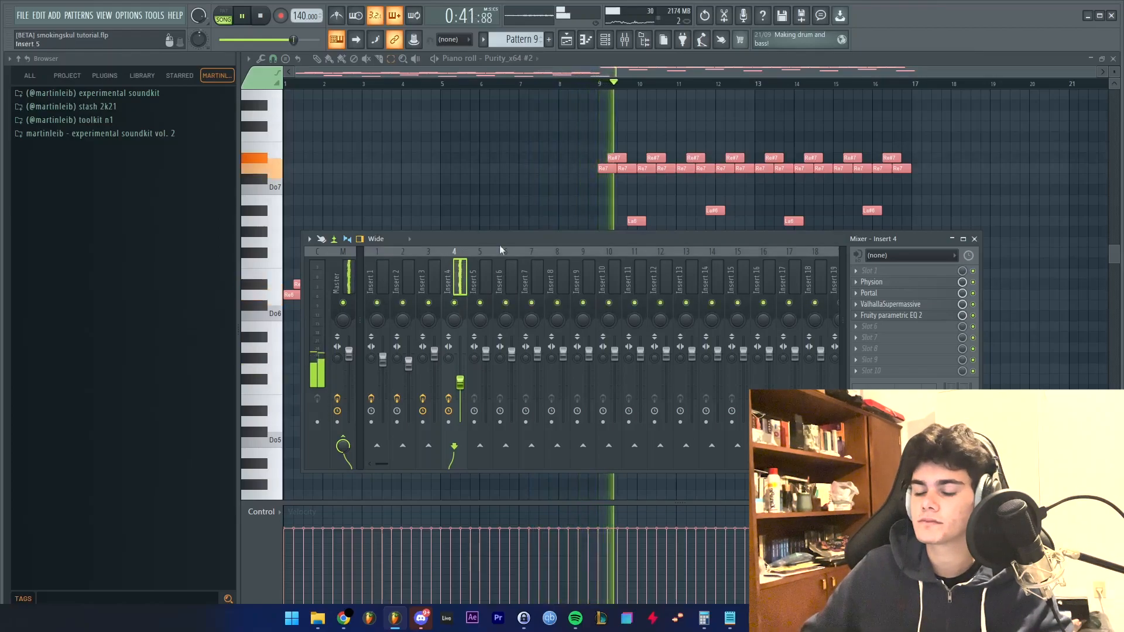
{"action": "left_click", "coordinate": [515, 202]}
Review all of Pattern 9's notes in the piano roll during playback, return to the playlist, and stop.
{"action": "scroll", "coordinate": [584, 164], "scroll_direction": "up", "scroll_amount": 3}
{"action": "scroll", "coordinate": [584, 166], "scroll_direction": "down", "scroll_amount": 4}
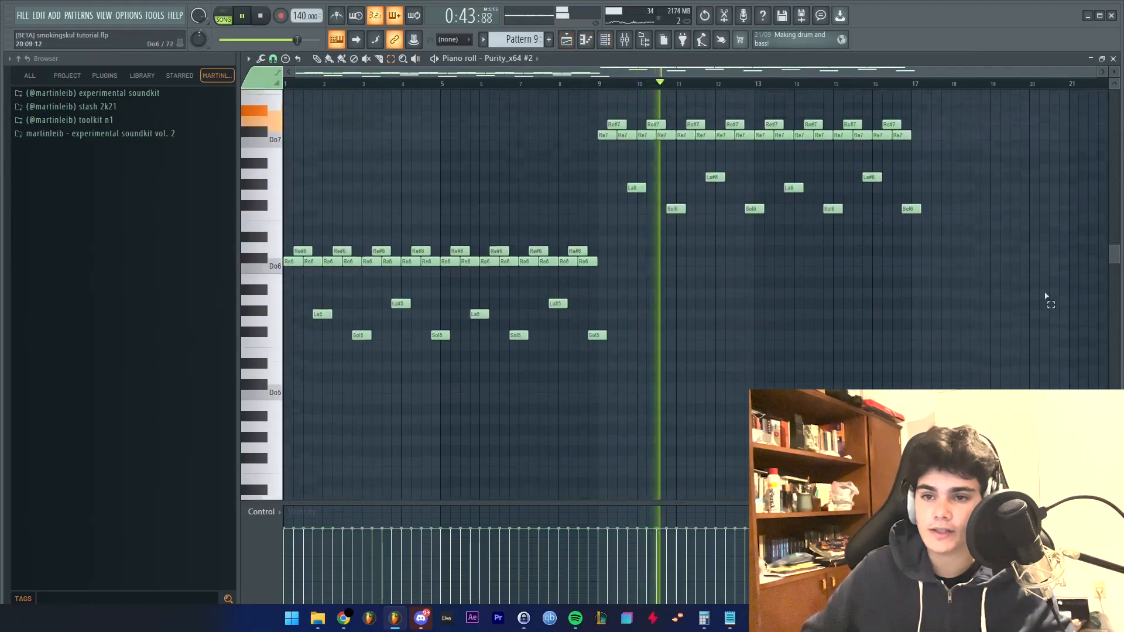
{"action": "scroll", "coordinate": [1056, 269], "scroll_direction": "up", "scroll_amount": 3}
{"action": "left_click_drag", "start_coordinate": [981, 468], "coordinate": [286, 111]}
{"action": "left_click", "coordinate": [472, 125]}
{"action": "left_click", "coordinate": [567, 39]}
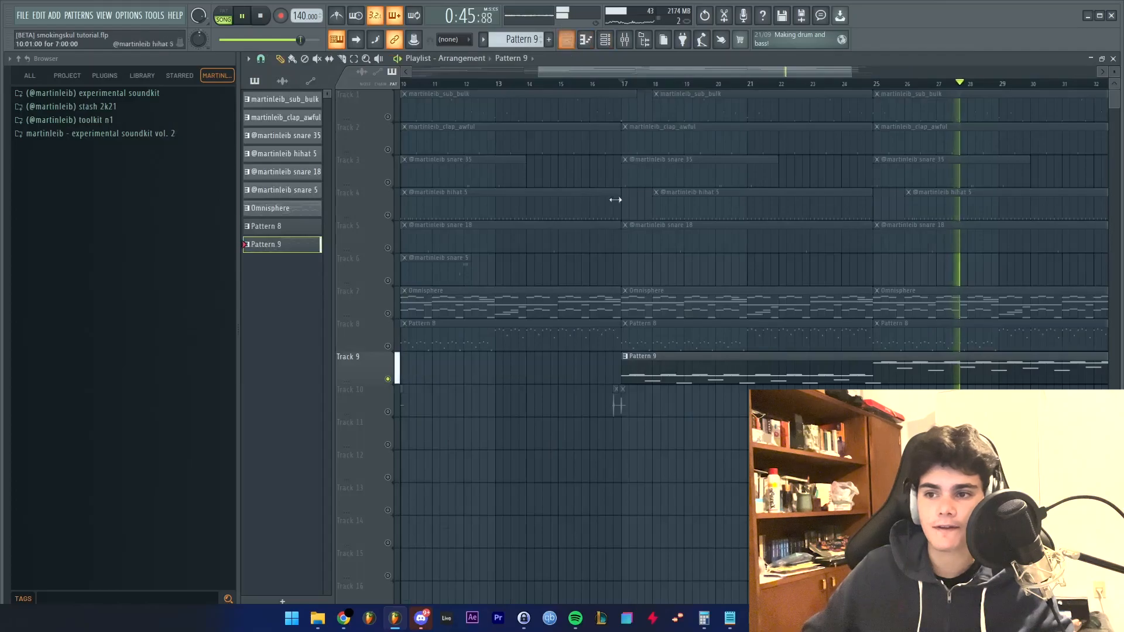
{"action": "key", "text": "space"}
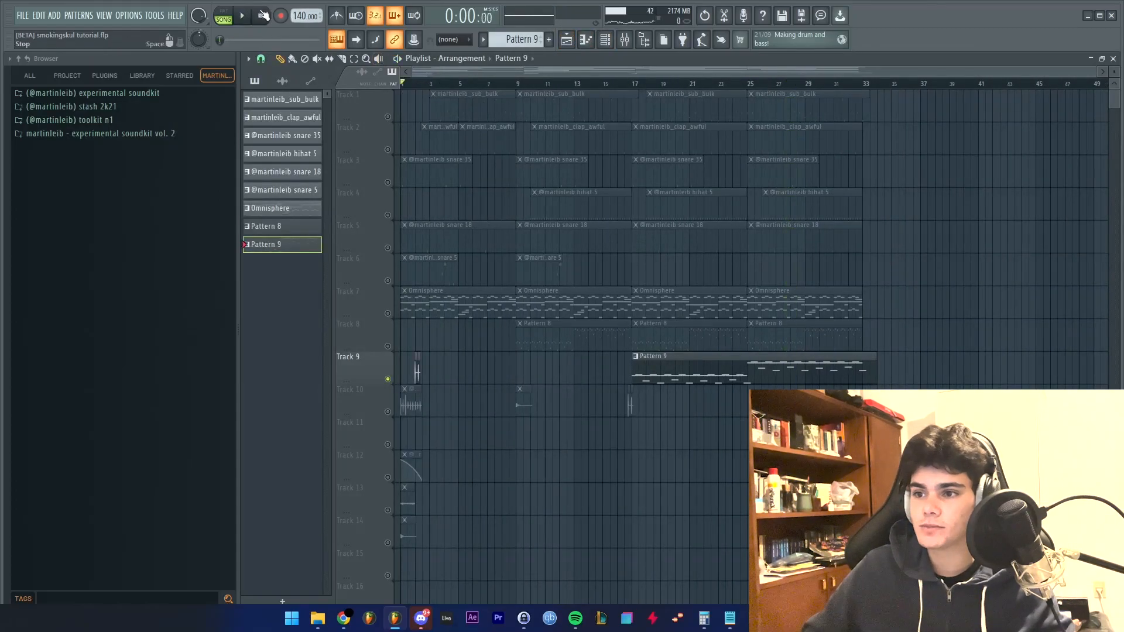
Solo Track 1 with the playhead at bar 9 and open its martinleib_sub_bulk clip in the piano roll.
{"action": "scroll", "coordinate": [642, 151], "scroll_direction": "up", "scroll_amount": 4}
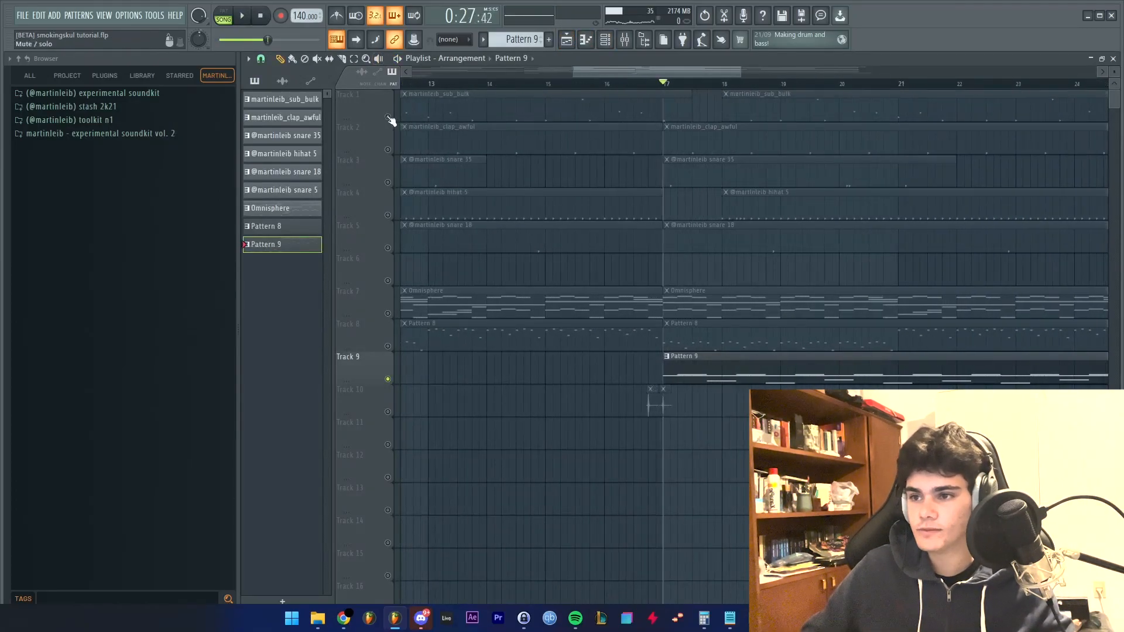
{"action": "scroll", "coordinate": [481, 228], "scroll_direction": "down", "scroll_amount": 4}
{"action": "left_click", "coordinate": [517, 84]}
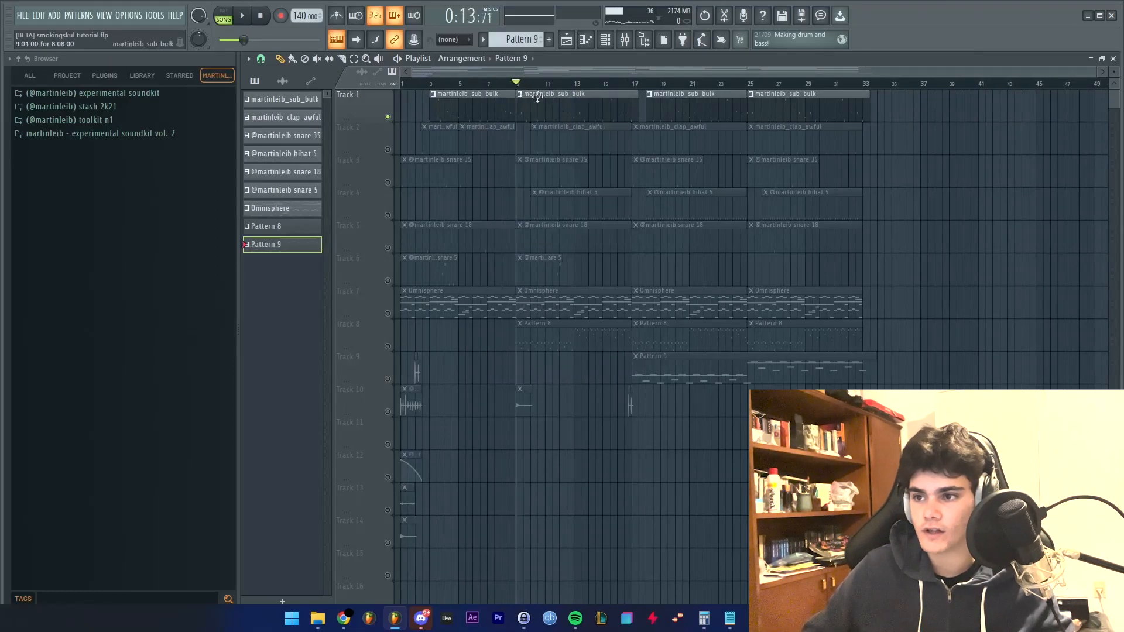
{"action": "double_click", "coordinate": [531, 94]}
Play the whole martinleib_sub_bulk pattern in the piano roll and stop playback.
{"action": "scroll", "coordinate": [404, 135], "scroll_direction": "down", "scroll_amount": 3}
{"action": "key", "text": "space"}
{"action": "scroll", "coordinate": [405, 159], "scroll_direction": "down", "scroll_amount": 1}
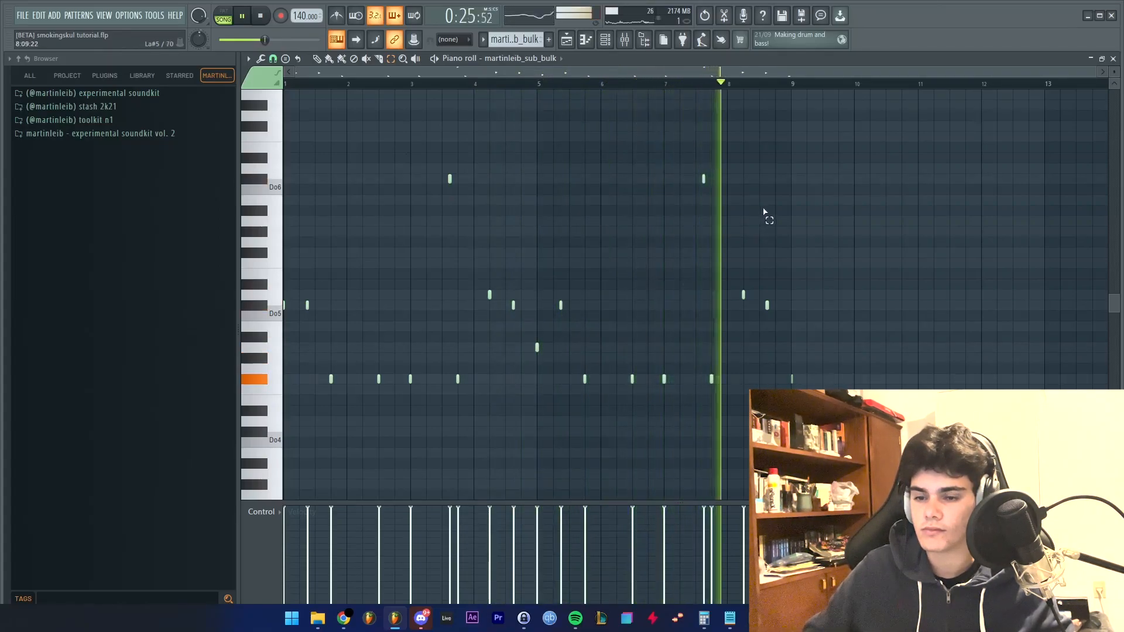
{"action": "scroll", "coordinate": [843, 377], "scroll_direction": "up", "scroll_amount": 4}
{"action": "key", "text": "space"}
Select the final martinleib_sub_bulk note at bar 9 for a close look at its length.
{"action": "left_click_drag", "start_coordinate": [748, 353], "coordinate": [661, 391]}
{"action": "scroll", "coordinate": [680, 378], "scroll_direction": "up", "scroll_amount": 4}
{"action": "scroll", "coordinate": [673, 378], "scroll_direction": "down", "scroll_amount": 1}
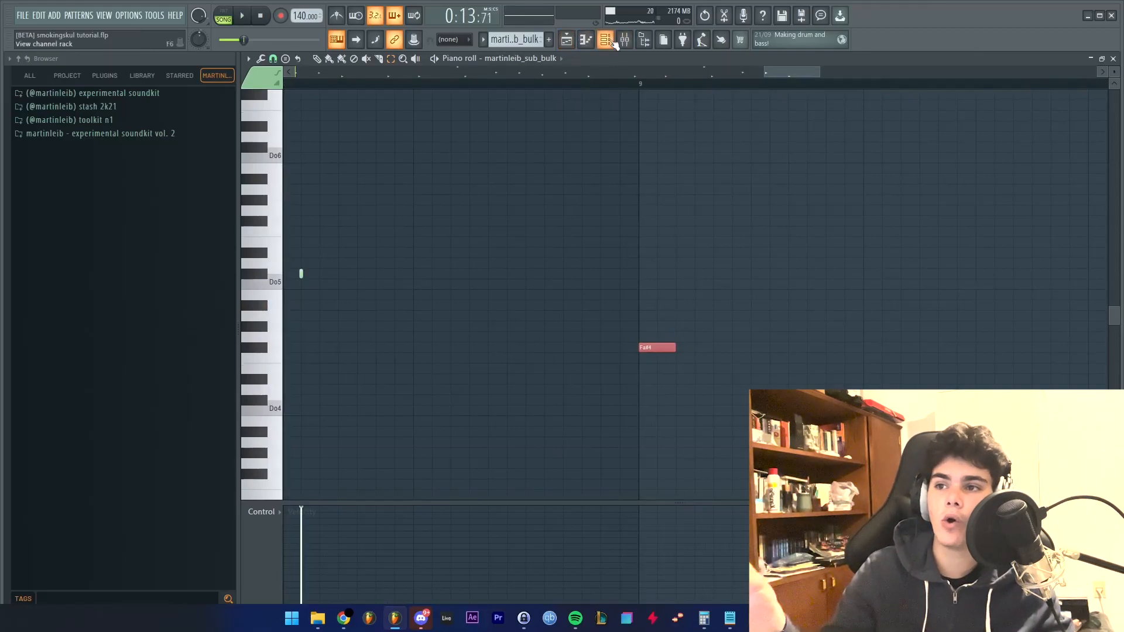
Check the Cut itself option of the martinleib_sub_bulk channel in the channel rack and leave it as set.
{"action": "key", "text": "F6"}
{"action": "right_click", "coordinate": [546, 256]}
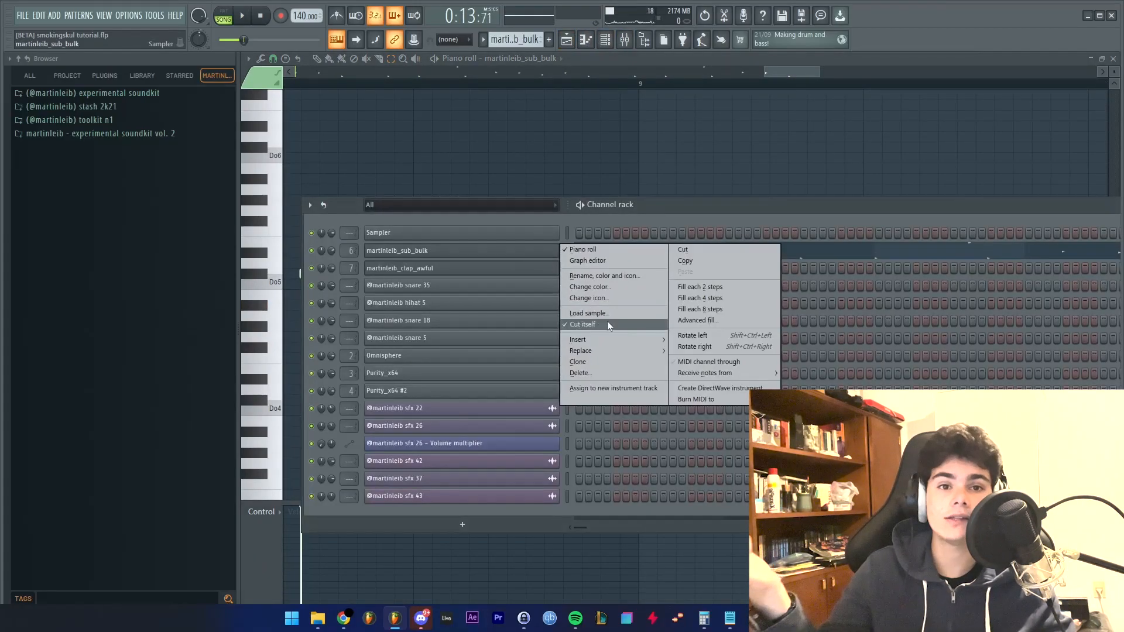
{"action": "left_click", "coordinate": [624, 249]}
Select the lower bass notes across bars 1 to 8, and single out the low note at bar 3.
{"action": "scroll", "coordinate": [678, 344], "scroll_direction": "down", "scroll_amount": 8}
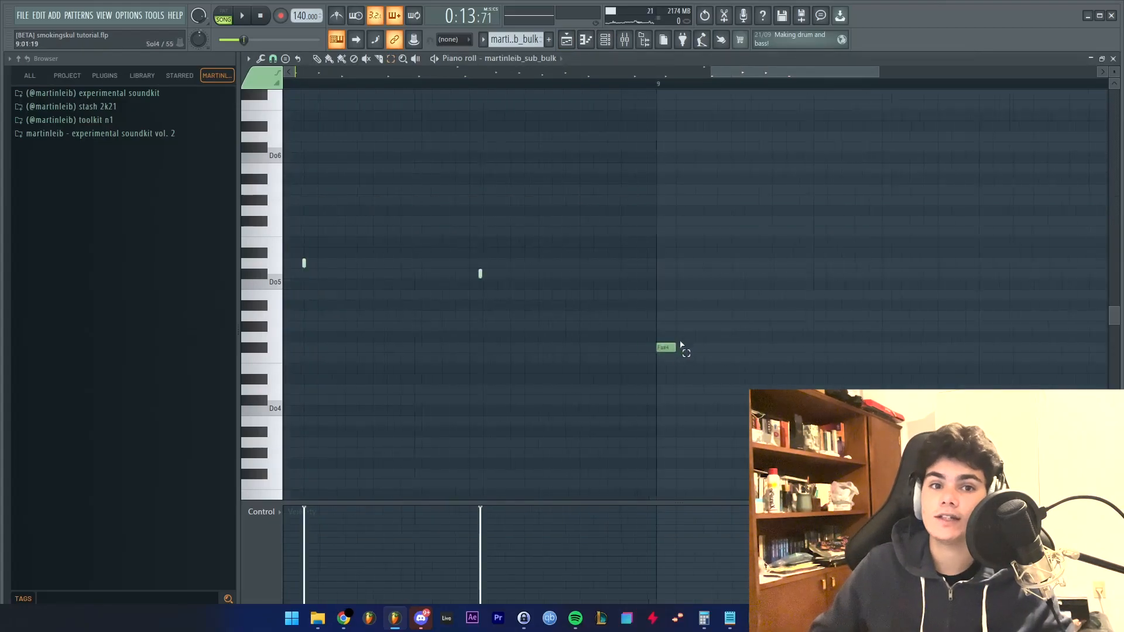
{"action": "left_click_drag", "start_coordinate": [748, 410], "coordinate": [194, 280]}
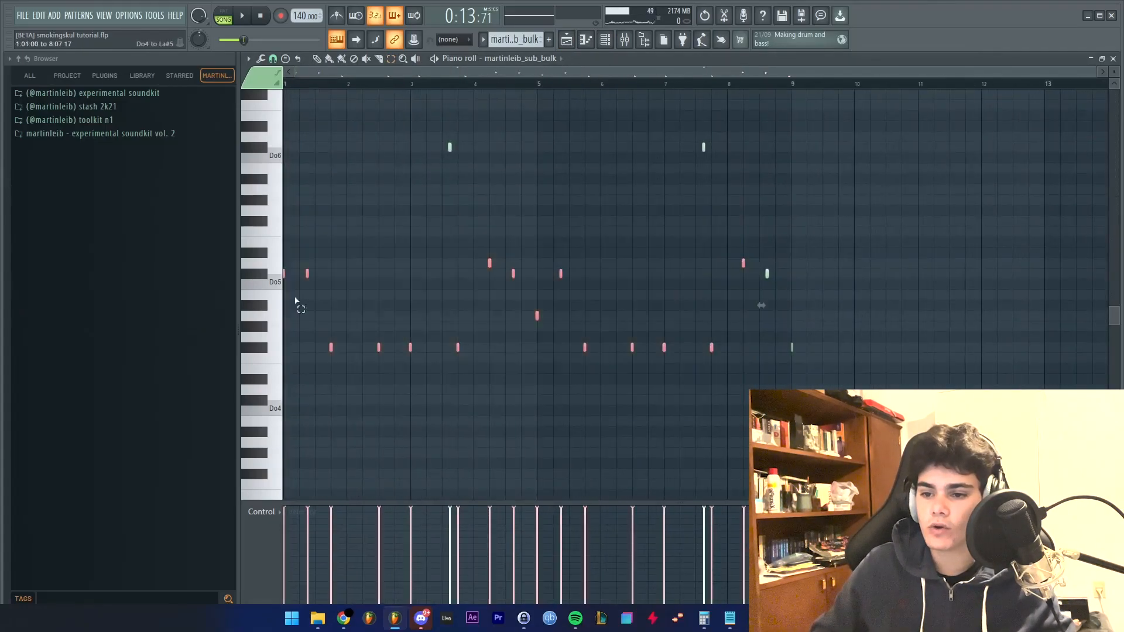
{"action": "scroll", "coordinate": [383, 329], "scroll_direction": "up", "scroll_amount": 4}
{"action": "left_click_drag", "start_coordinate": [420, 322], "coordinate": [459, 359]}
{"action": "scroll", "coordinate": [515, 366], "scroll_direction": "up", "scroll_amount": 3}
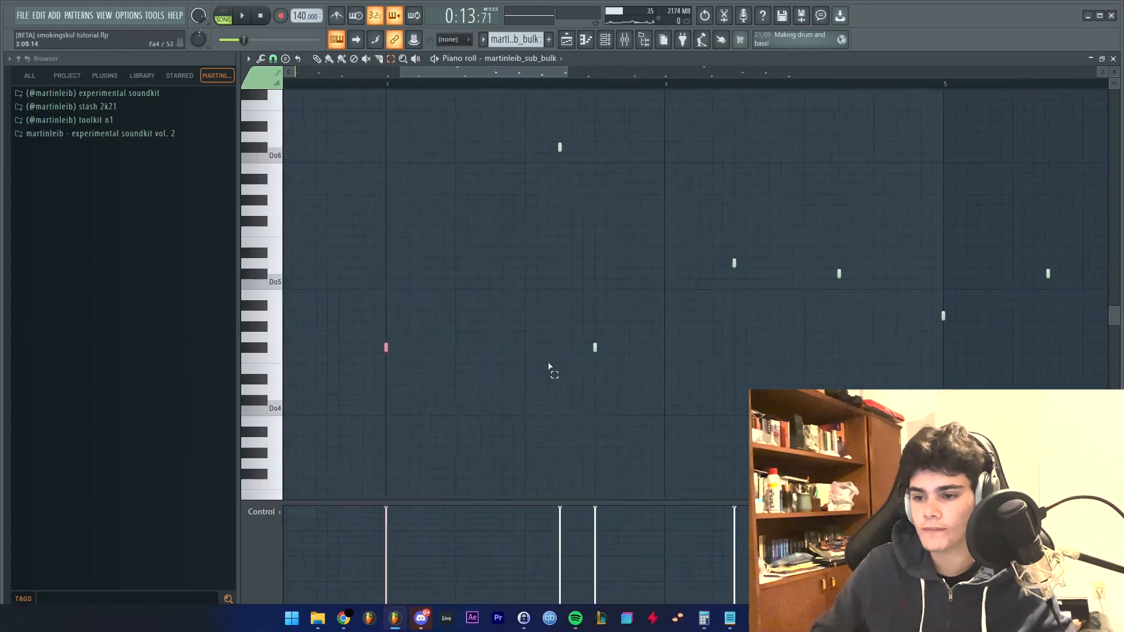
Single out the high accent note in bar 3 of the bass pattern, and clear the selection.
{"action": "left_click_drag", "start_coordinate": [531, 134], "coordinate": [576, 161]}
{"action": "left_click_drag", "start_coordinate": [318, 381], "coordinate": [379, 276]}
{"action": "left_click_drag", "start_coordinate": [501, 131], "coordinate": [695, 148]}
{"action": "left_click_drag", "start_coordinate": [654, 111], "coordinate": [527, 236]}
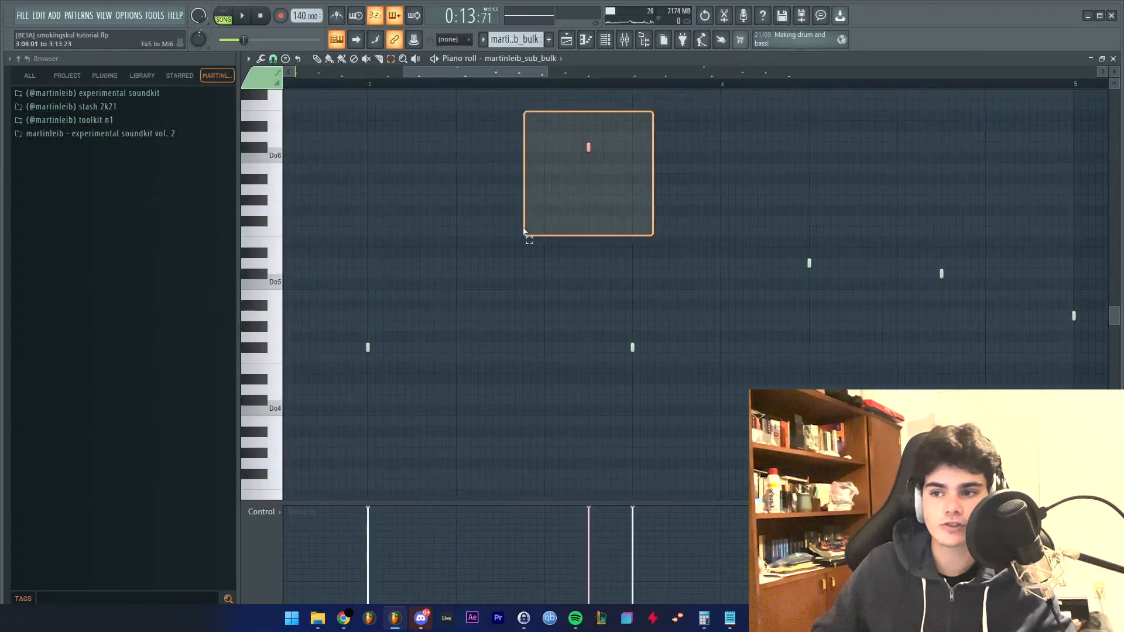
{"action": "scroll", "coordinate": [554, 296], "scroll_direction": "down", "scroll_amount": 6}
{"action": "left_click", "coordinate": [344, 232]}
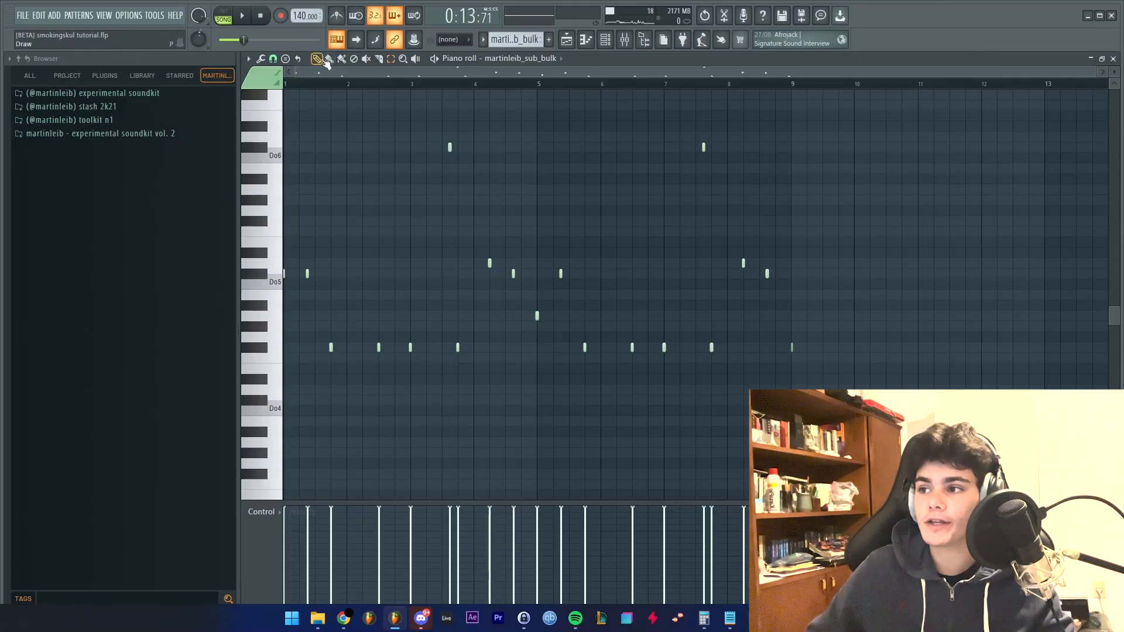
Examine the closing bass note at bar 9 and select the last note of bar 8 just before it.
{"action": "scroll", "coordinate": [802, 346], "scroll_direction": "up", "scroll_amount": 8}
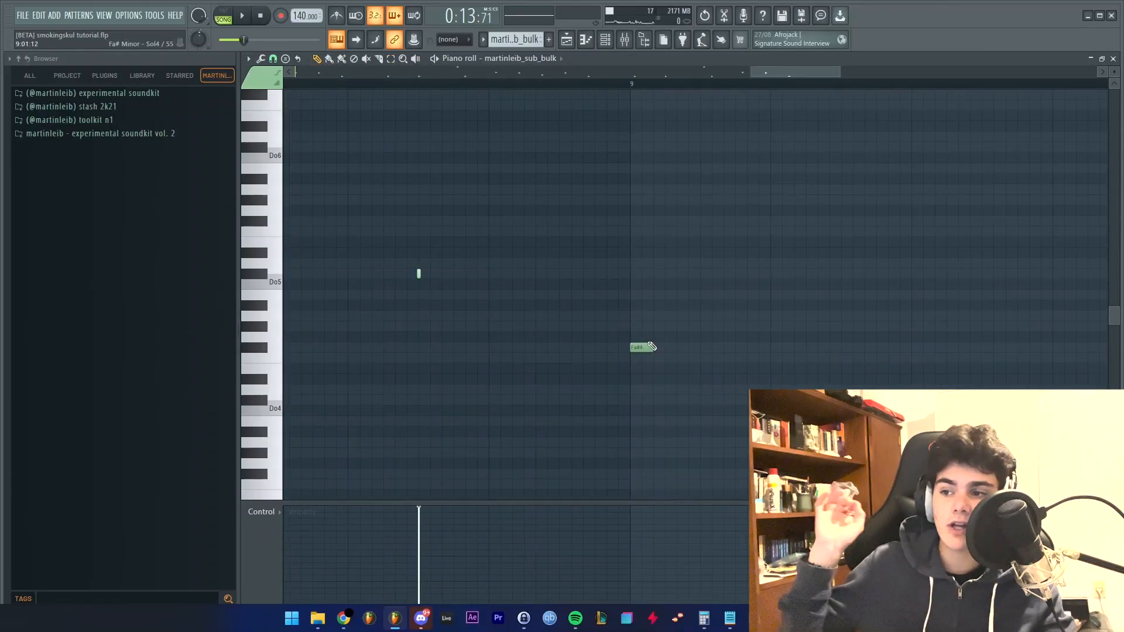
{"action": "scroll", "coordinate": [640, 349], "scroll_direction": "down", "scroll_amount": 3}
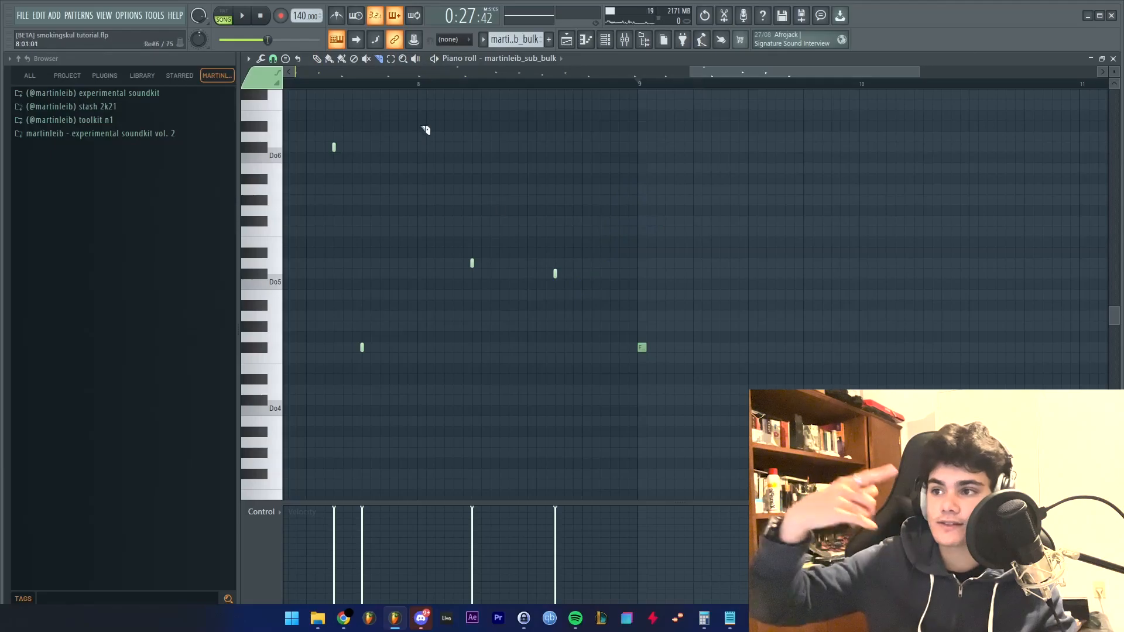
{"action": "left_click_drag", "start_coordinate": [627, 259], "coordinate": [540, 319]}
{"action": "left_click_drag", "start_coordinate": [615, 311], "coordinate": [709, 405]}
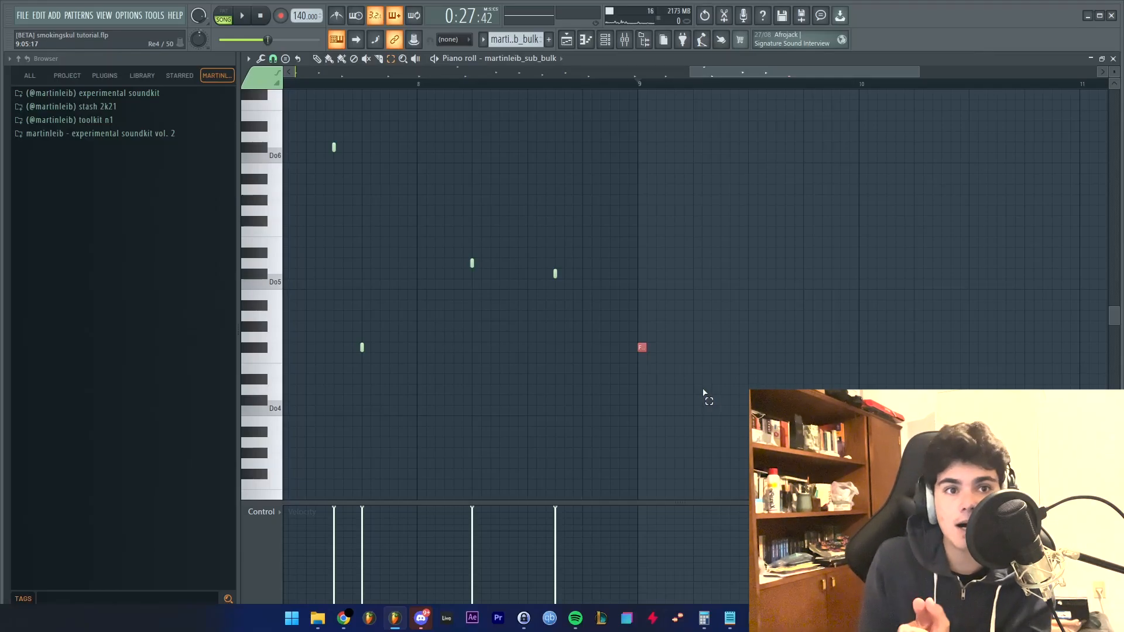
{"action": "left_click_drag", "start_coordinate": [613, 269], "coordinate": [511, 300]}
{"action": "scroll", "coordinate": [561, 295], "scroll_direction": "down", "scroll_amount": 5}
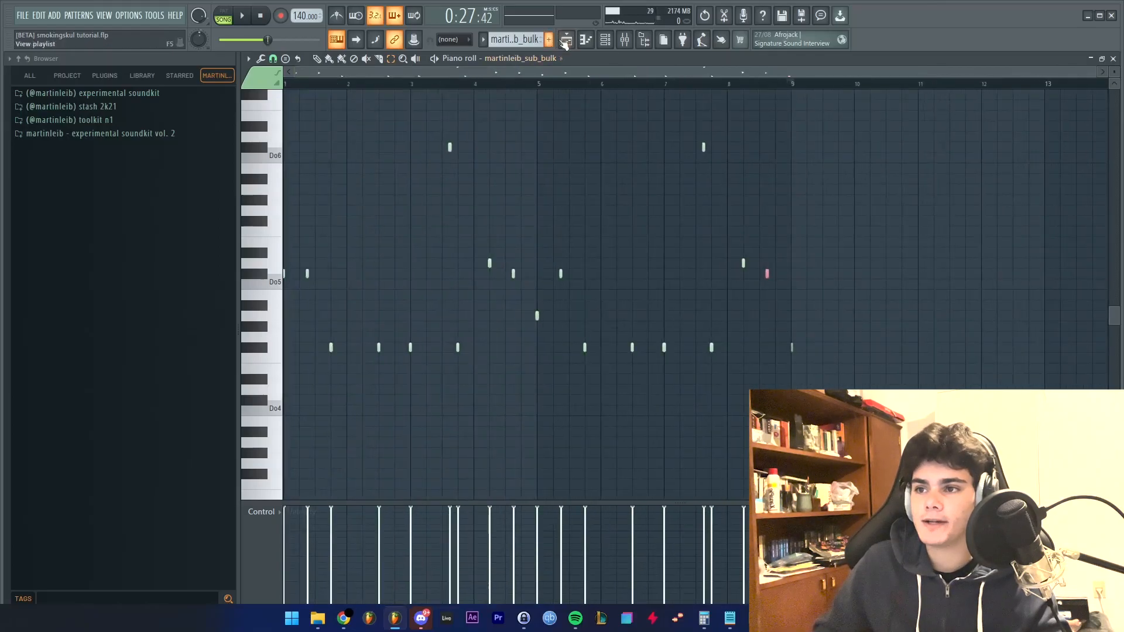
Return to the playlist, extend the martinleib_sub_bulk clip on Track 1 slightly past bar 17, and move the playhead to bar 16.
{"action": "left_click", "coordinate": [566, 40]}
{"action": "scroll", "coordinate": [634, 103], "scroll_direction": "up", "scroll_amount": 6}
{"action": "left_click", "coordinate": [596, 83]}
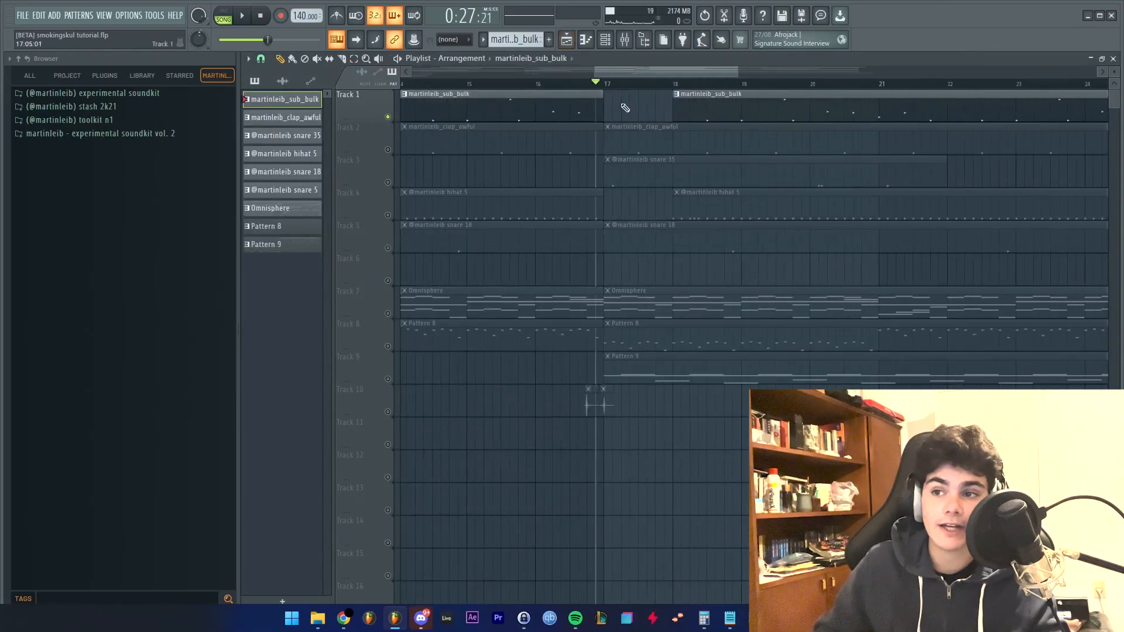
{"action": "left_click_drag", "start_coordinate": [596, 85], "coordinate": [571, 84]}
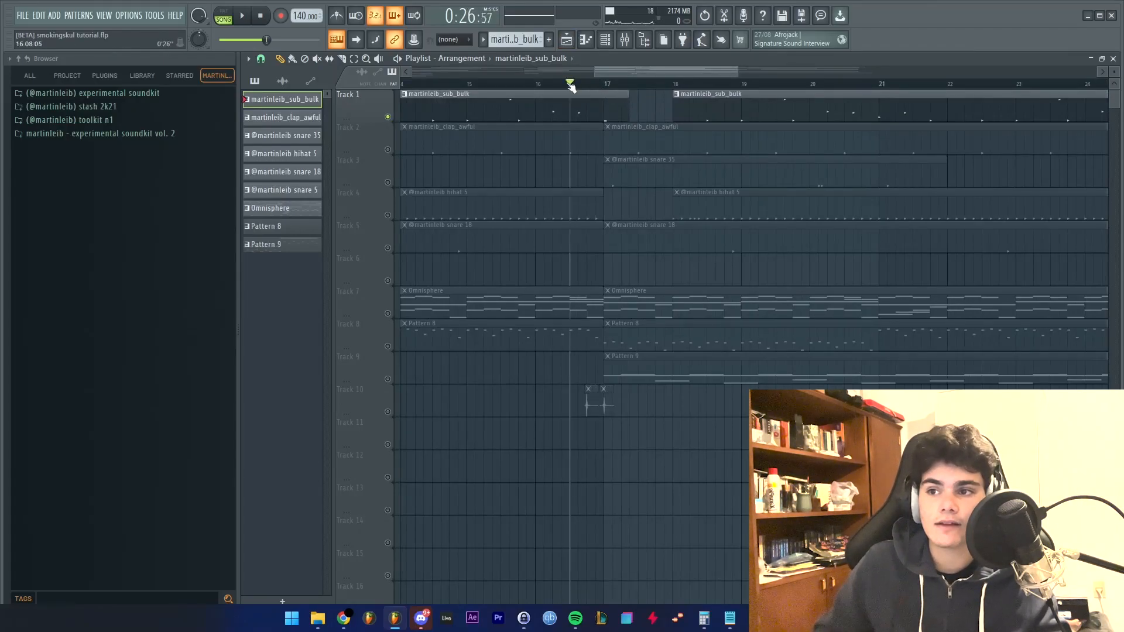
{"action": "scroll", "coordinate": [615, 130], "scroll_direction": "down", "scroll_amount": 5}
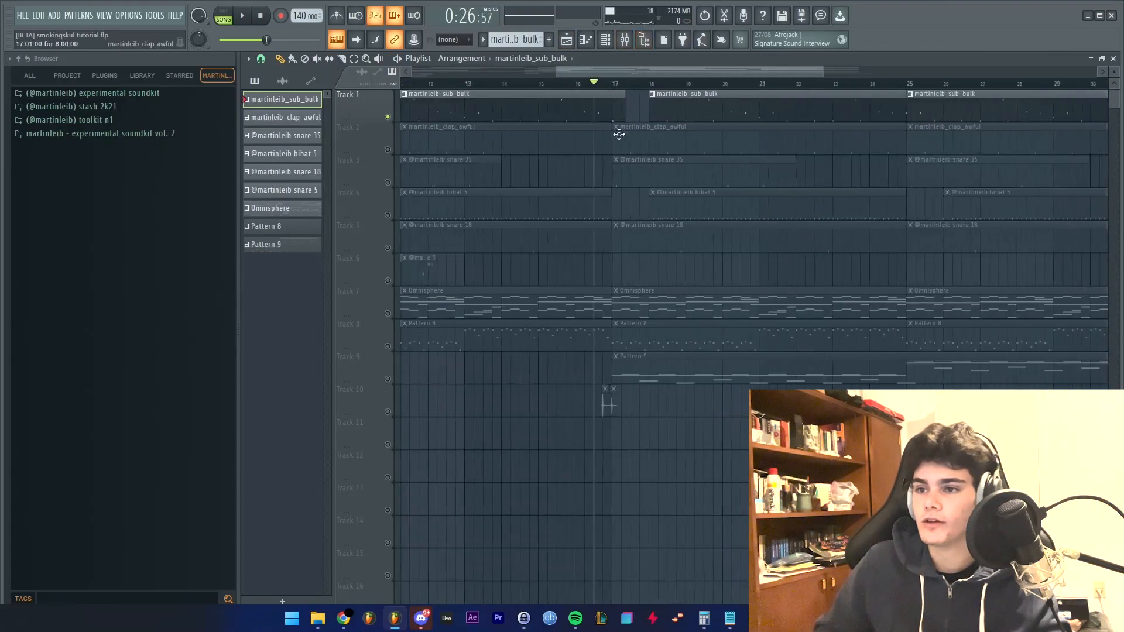
Solo the clap track, open the martinleib_clap_awful pattern's notes, and play them in pattern mode.
{"action": "left_click_drag", "start_coordinate": [518, 84], "coordinate": [531, 85]}
{"action": "right_click", "coordinate": [388, 150]}
{"action": "double_click", "coordinate": [450, 146]}
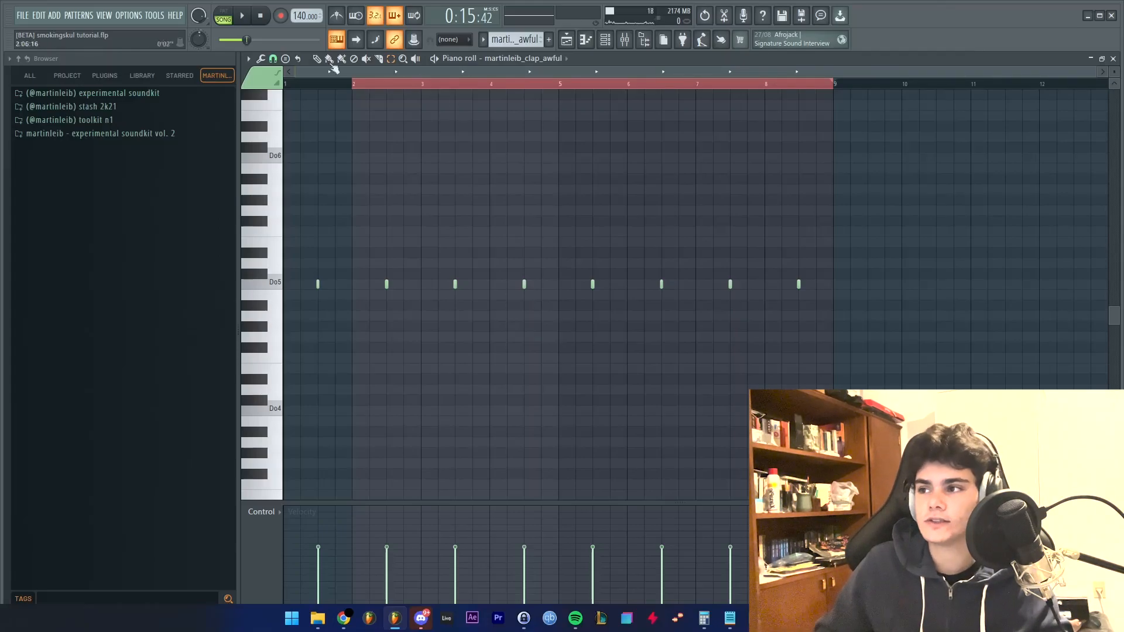
{"action": "left_click", "coordinate": [225, 14]}
{"action": "key", "text": "space"}
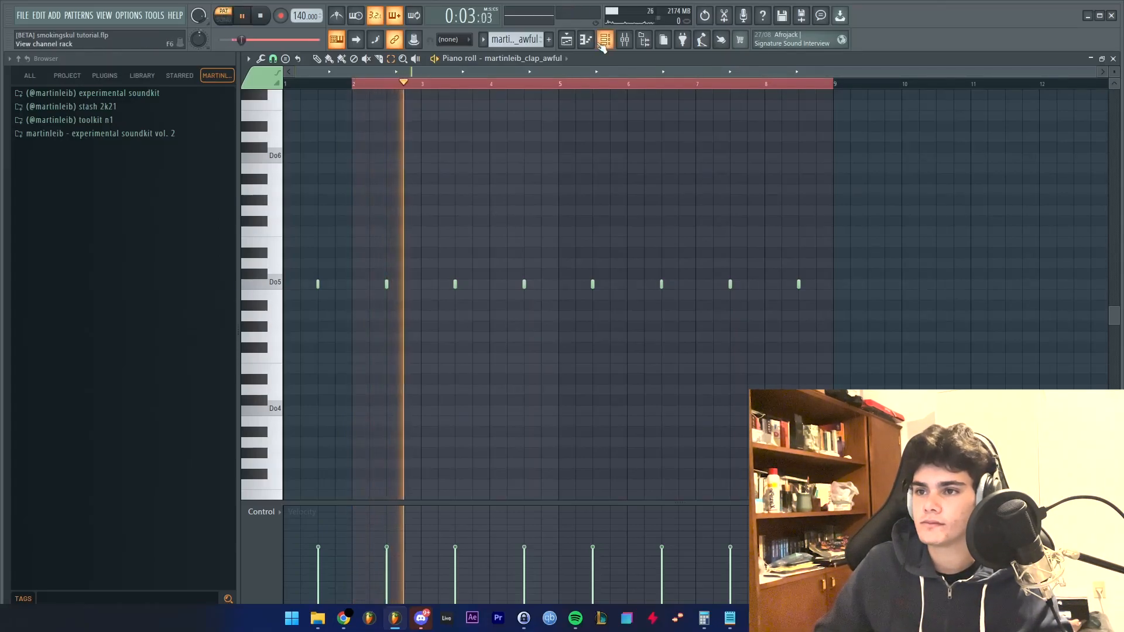
Check the martinleib_clap_awful sampler settings from the channel rack, and return to the clap notes.
{"action": "key", "text": "F6"}
{"action": "left_click", "coordinate": [439, 267]}
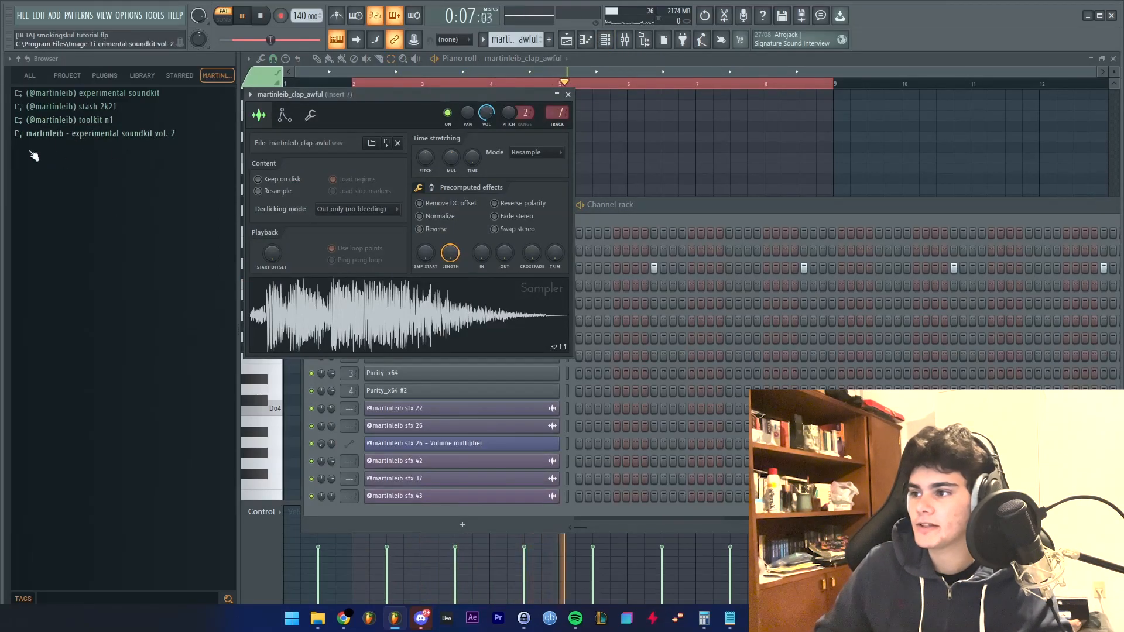
{"action": "left_click", "coordinate": [806, 155]}
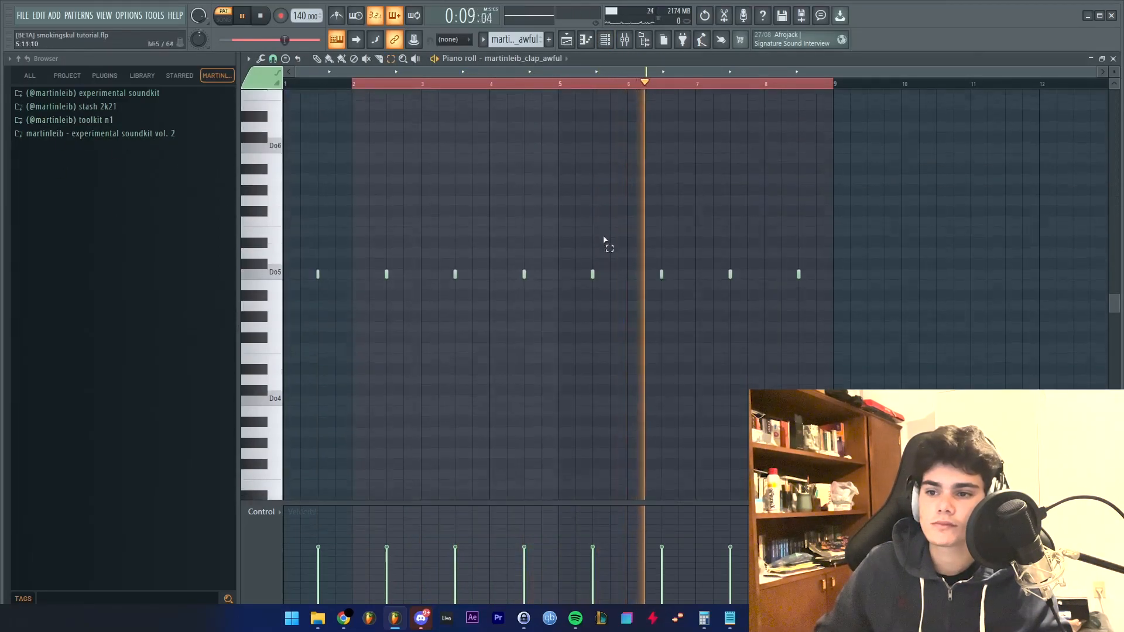
{"action": "scroll", "coordinate": [615, 260], "scroll_direction": "up", "scroll_amount": 2}
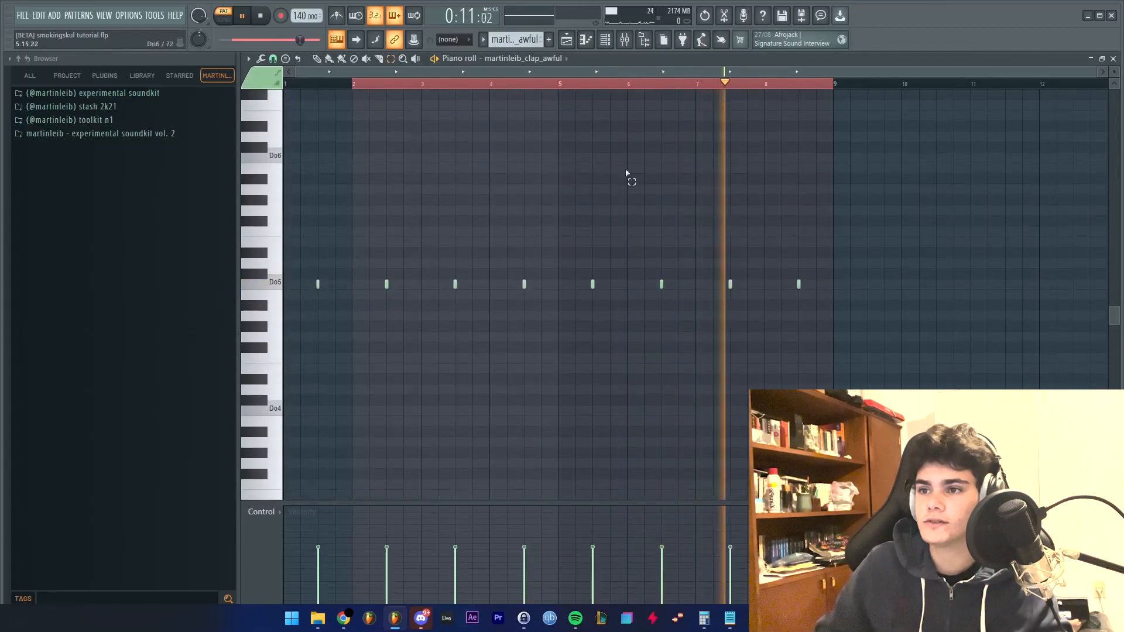
Stop playback, isolate Tracks 3, 5 and 6 with the snares in the playlist, and set the playhead to bar 9.
{"action": "left_click", "coordinate": [567, 41]}
{"action": "key", "text": "space"}
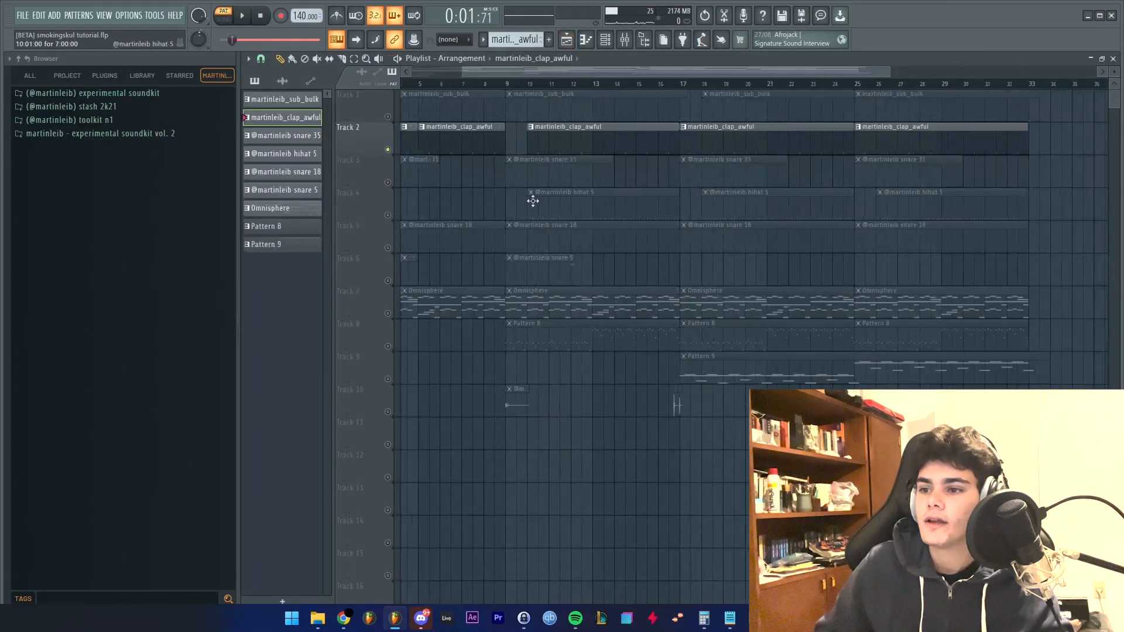
{"action": "right_click", "coordinate": [388, 182]}
{"action": "left_click", "coordinate": [388, 248]}
{"action": "left_click", "coordinate": [389, 281]}
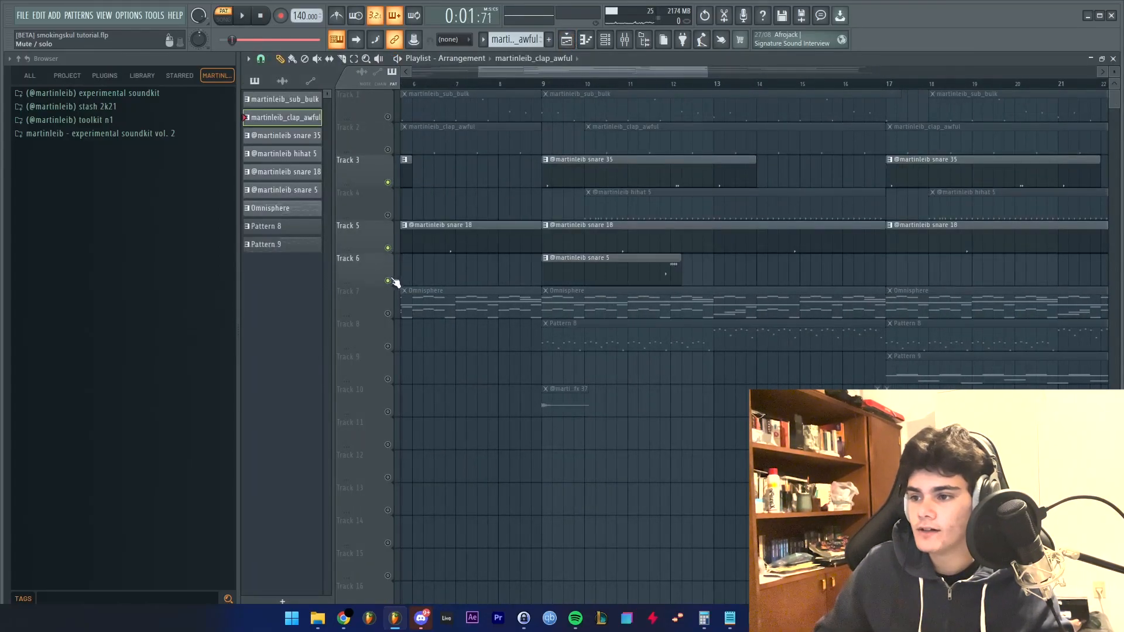
{"action": "left_click", "coordinate": [542, 83]}
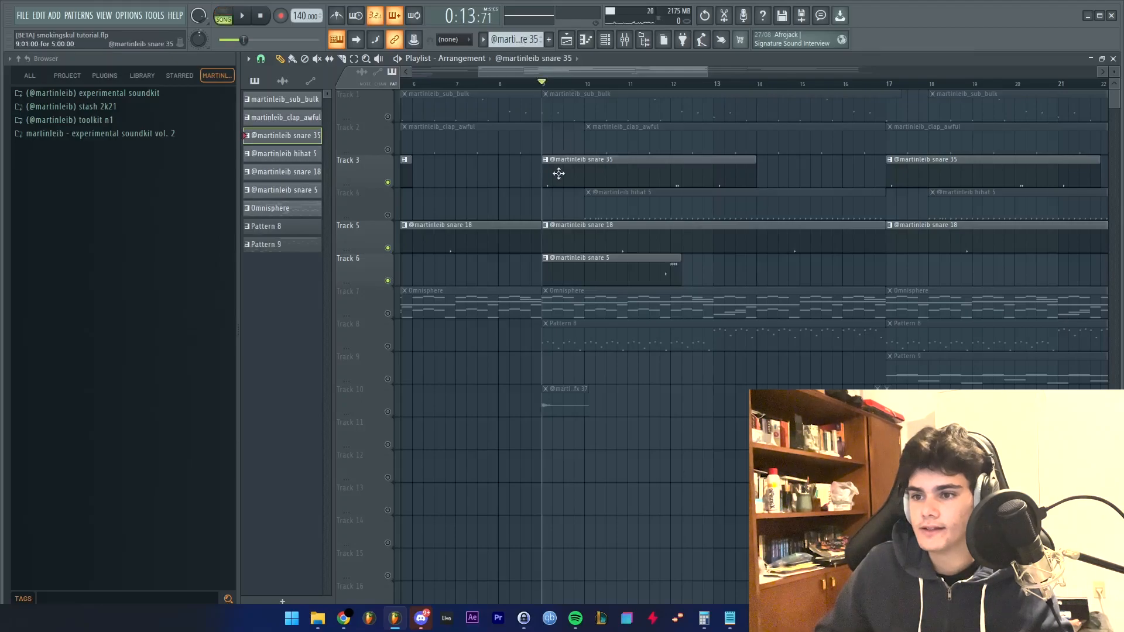
Play the song from bar 9 while examining the snare 35 and snare 18 patterns in the piano roll.
{"action": "double_click", "coordinate": [558, 173]}
{"action": "key", "text": "space"}
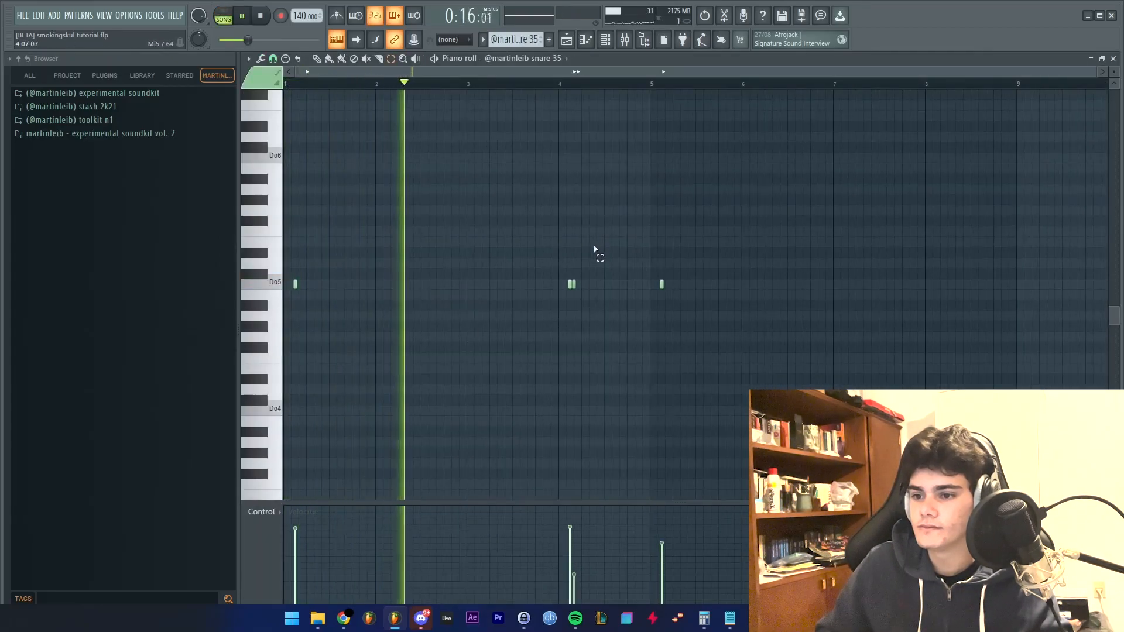
{"action": "key", "text": "F5"}
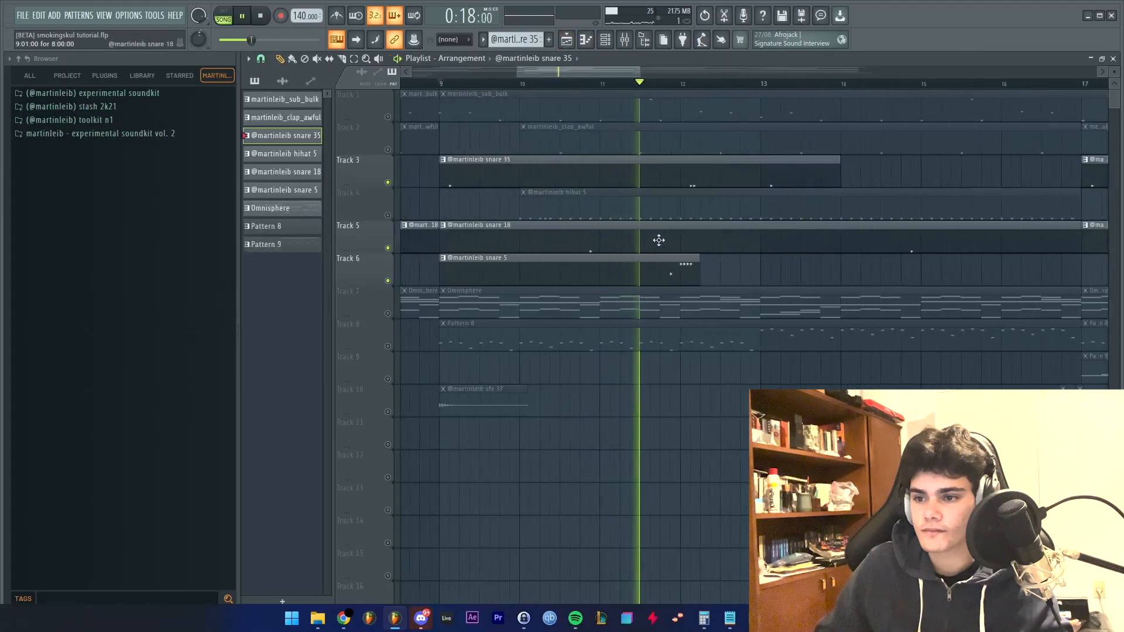
{"action": "double_click", "coordinate": [657, 239]}
{"action": "left_click", "coordinate": [573, 38]}
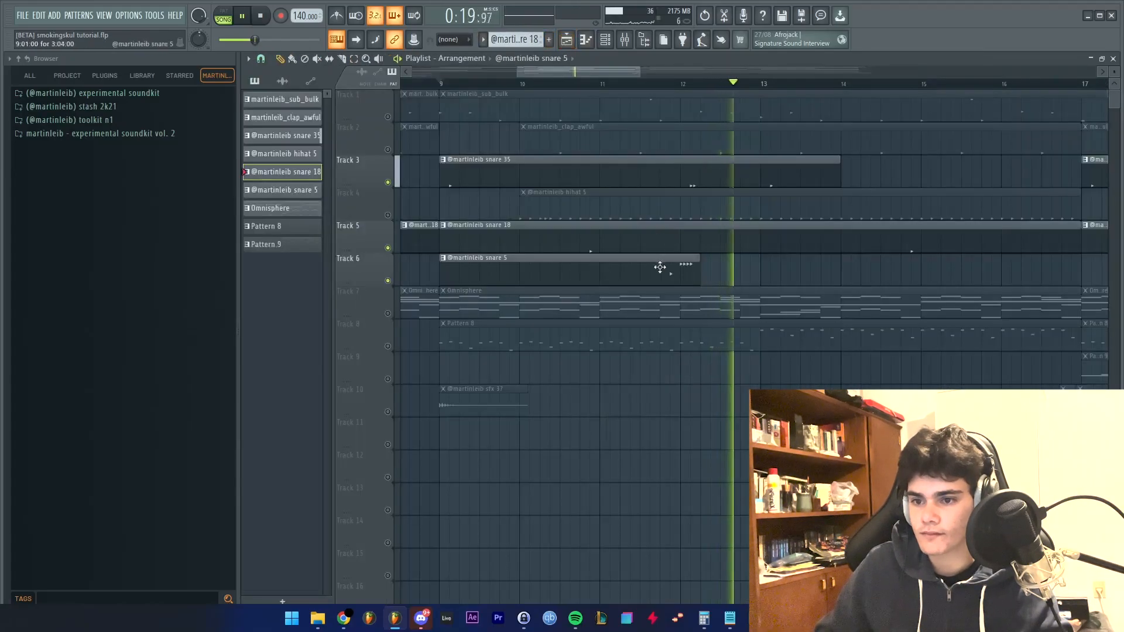
Open the snare 5 pattern in the piano roll, stop playback, and clear its time selection.
{"action": "double_click", "coordinate": [659, 266]}
{"action": "key", "text": "space"}
{"action": "right_click", "coordinate": [583, 223], "text": "ctrl"}
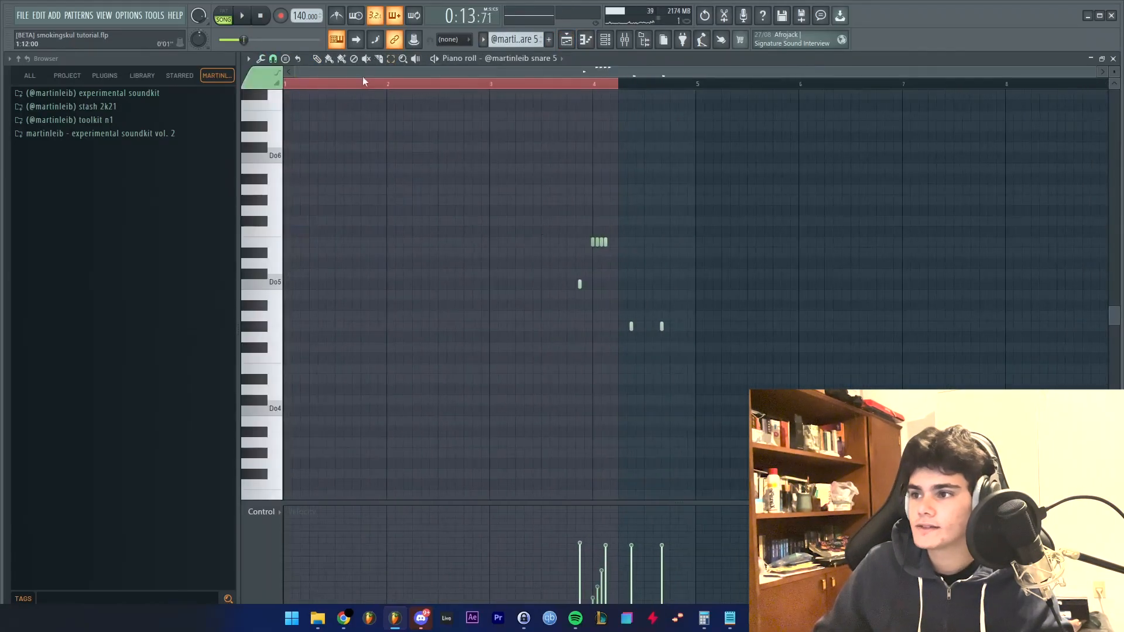
{"action": "left_click", "coordinate": [359, 84], "text": "ctrl"}
Play the snare 5 pattern from bar 3, replay it from just before the bar 4 roll, and stop.
{"action": "left_click_drag", "start_coordinate": [545, 92], "coordinate": [489, 88]}
{"action": "key", "text": "space"}
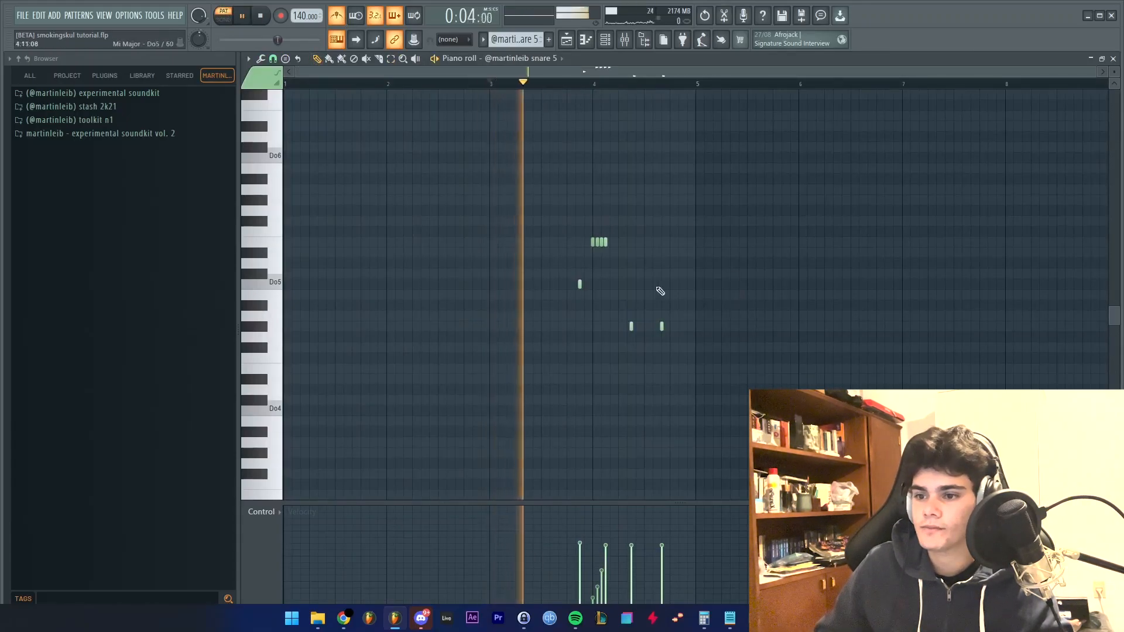
{"action": "scroll", "coordinate": [661, 294], "scroll_direction": "up", "scroll_amount": 2}
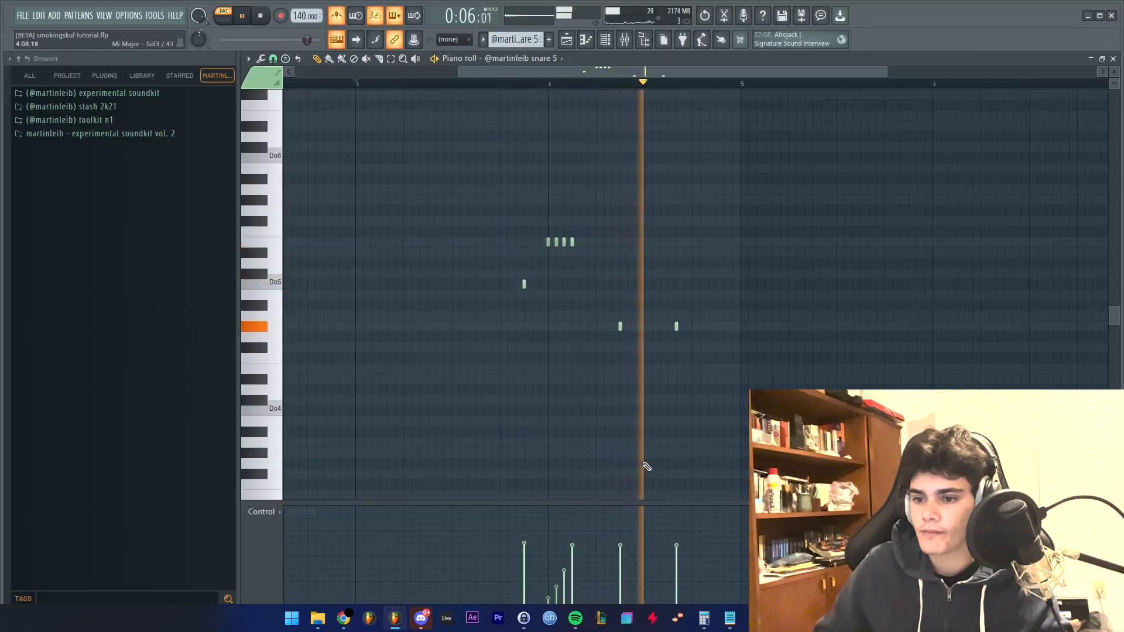
{"action": "left_click", "coordinate": [535, 84]}
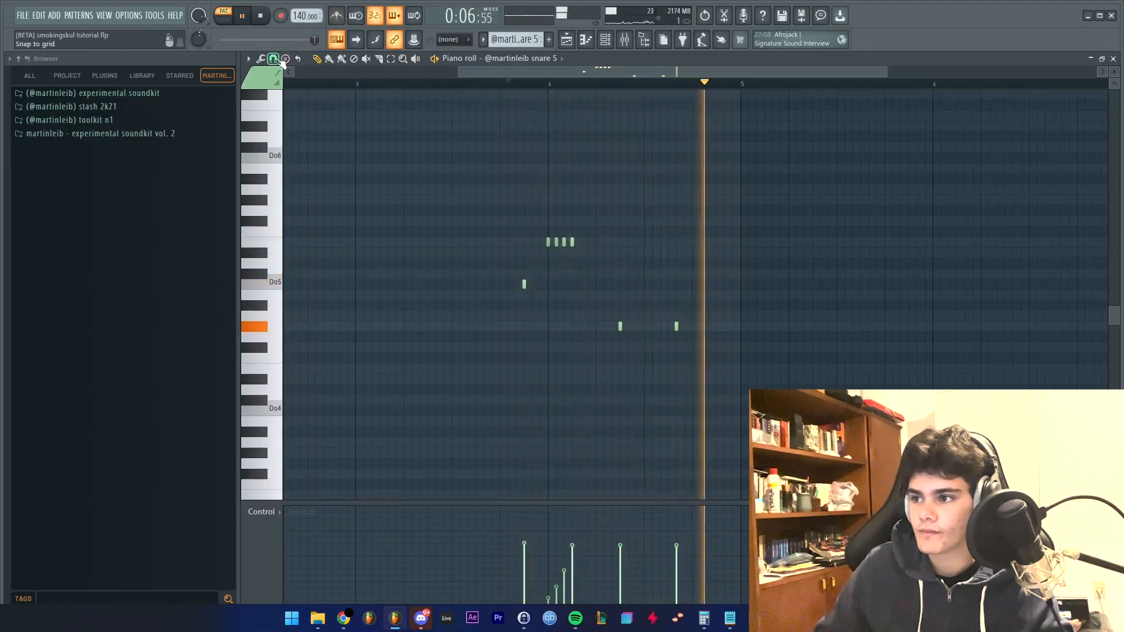
{"action": "key", "text": "space"}
Check the piano roll's snap options and keep the 1/3 step setting.
{"action": "left_click", "coordinate": [274, 59]}
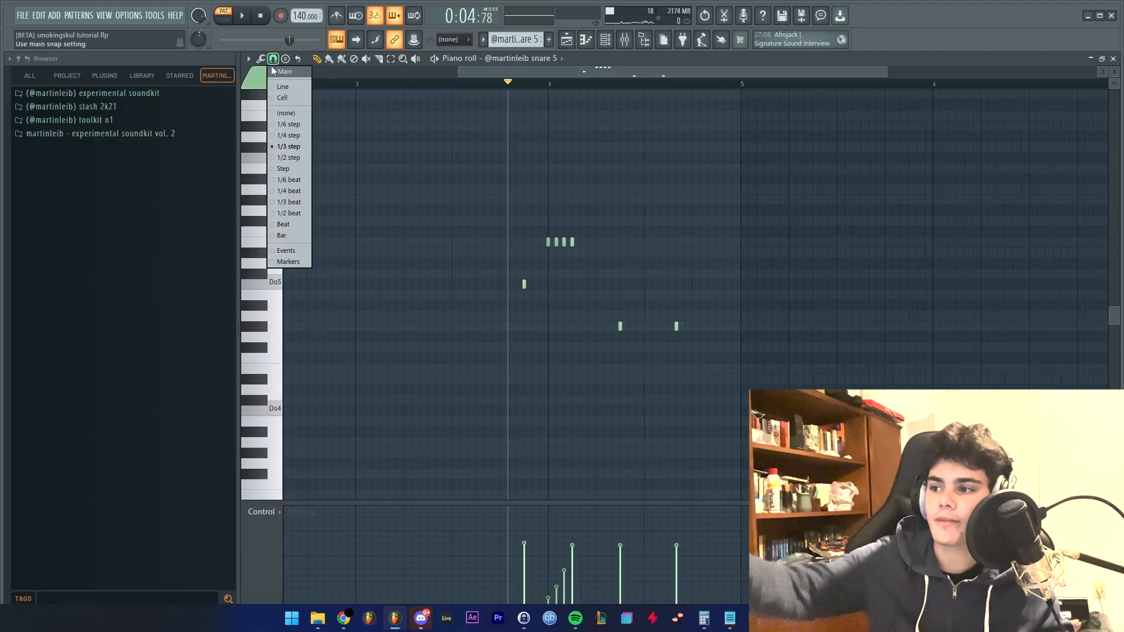
{"action": "left_click", "coordinate": [473, 202]}
{"action": "scroll", "coordinate": [572, 239], "scroll_direction": "up", "scroll_amount": 3}
Try out a short run of closely spaced snare notes at La#5 from bar 4, play it, and erase it.
{"action": "left_click", "coordinate": [620, 243]}
{"action": "right_click", "coordinate": [673, 244]}
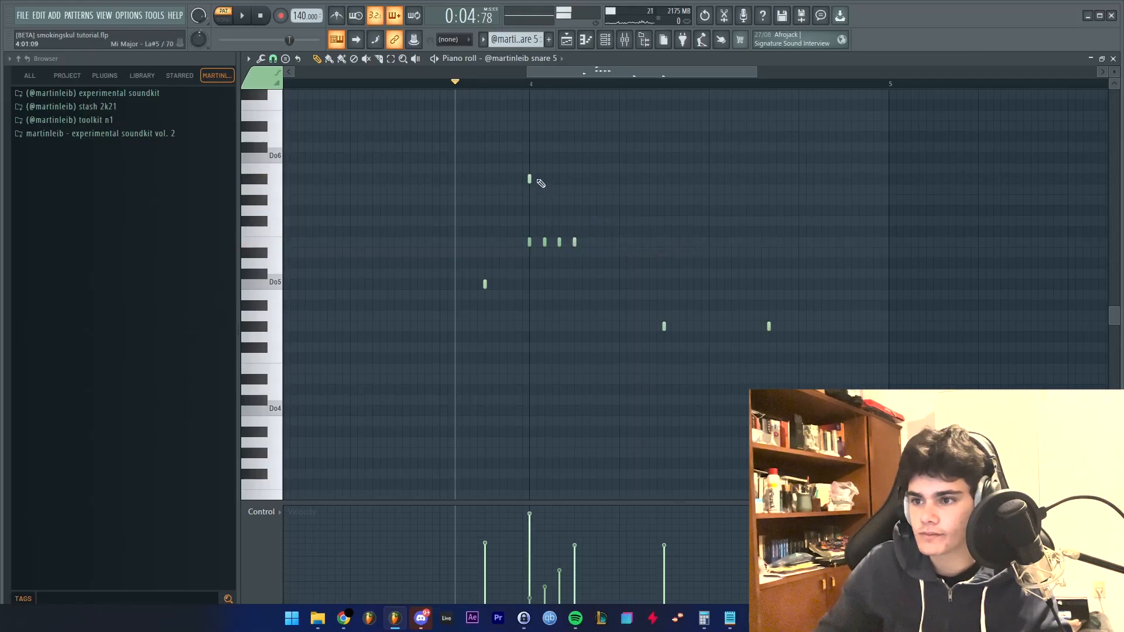
{"action": "key", "text": "space"}
{"action": "right_click", "coordinate": [583, 179]}
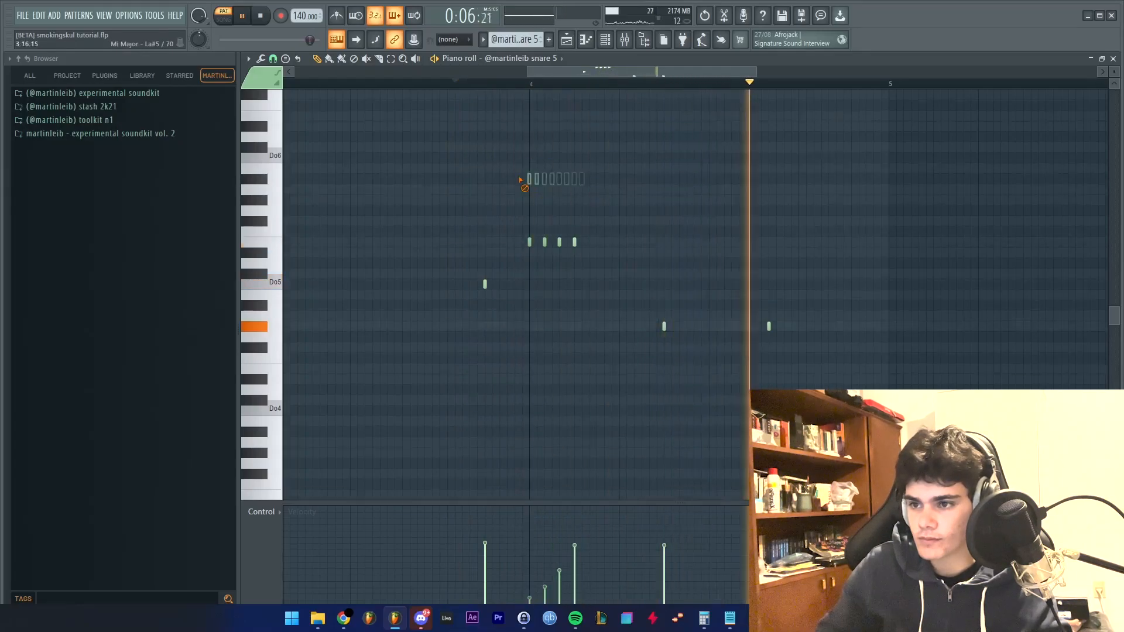
{"action": "key", "text": "space"}
Open the snare 35 pattern from the playlist and play its notes briefly.
{"action": "scroll", "coordinate": [549, 170], "scroll_direction": "down", "scroll_amount": 3}
{"action": "key", "text": "F5"}
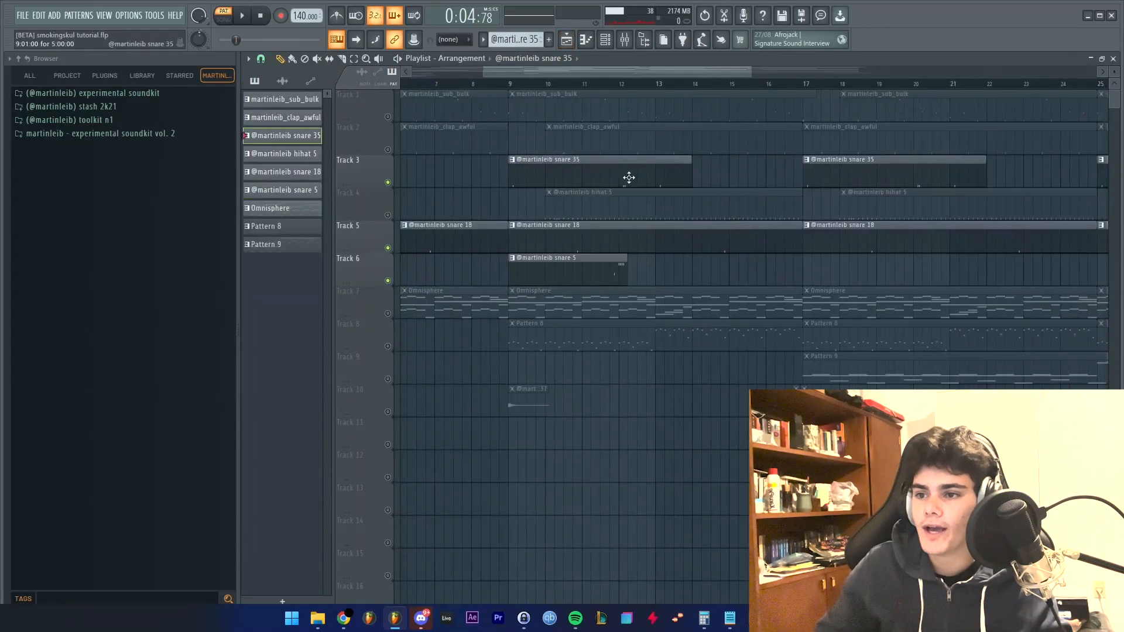
{"action": "key", "text": "F7"}
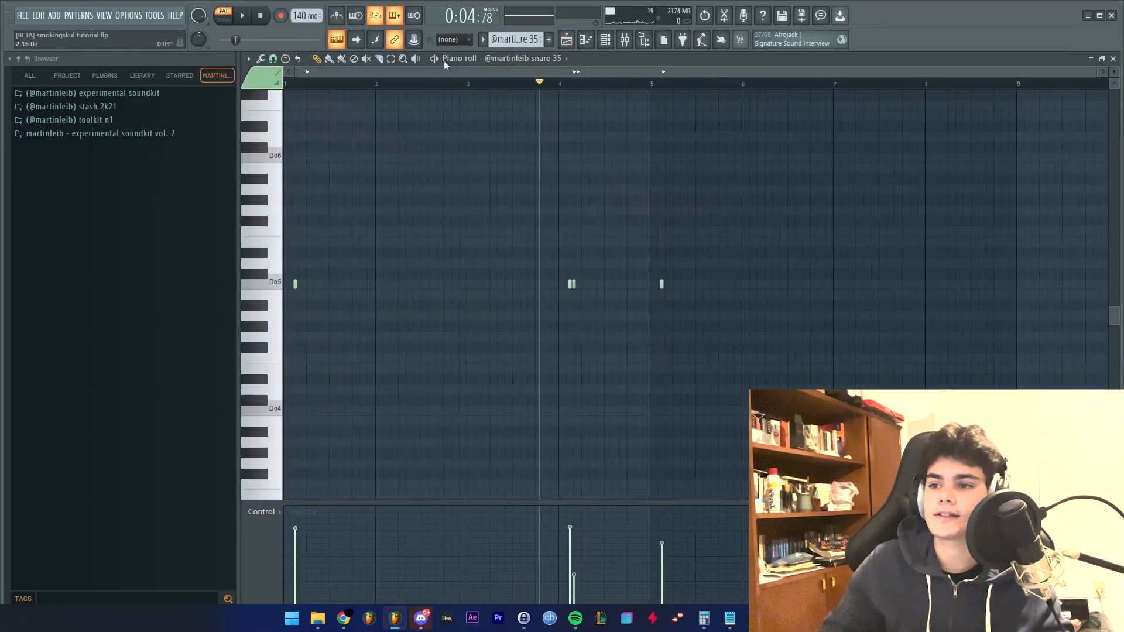
{"action": "key", "text": "space"}
{"action": "key", "text": "space"}
Play the three isolated snare tracks together in song mode from the playlist, and stop playback.
{"action": "left_click", "coordinate": [567, 39]}
{"action": "key", "text": "l"}
{"action": "key", "text": "space"}
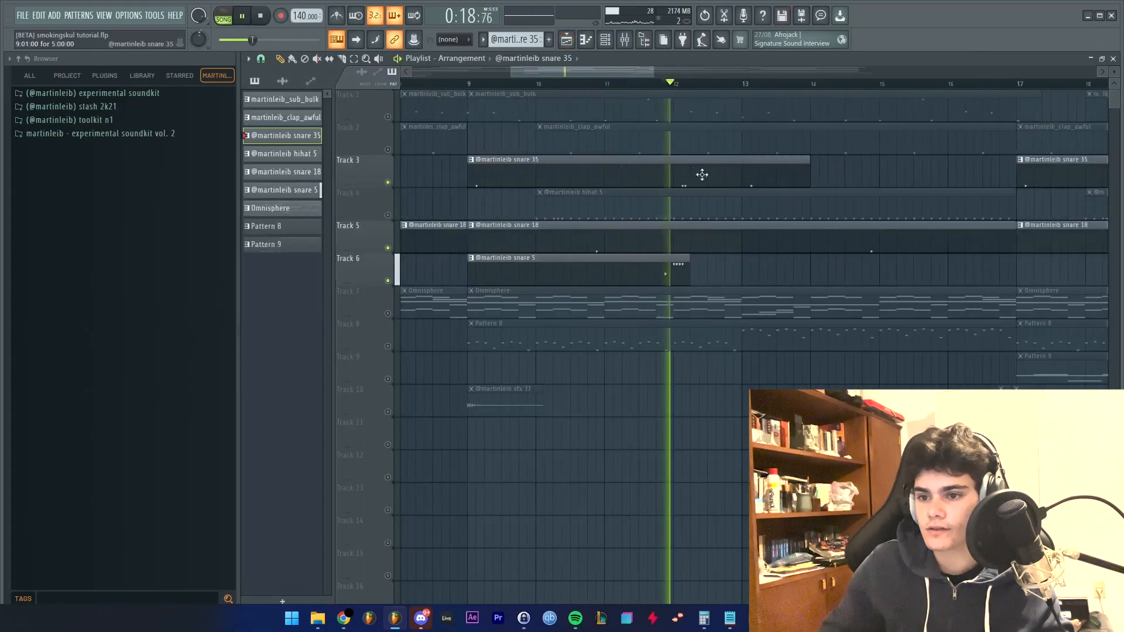
{"action": "scroll", "coordinate": [703, 252], "scroll_direction": "down", "scroll_amount": 5}
{"action": "key", "text": "space"}
{"action": "scroll", "coordinate": [870, 216], "scroll_direction": "down", "scroll_amount": 3}
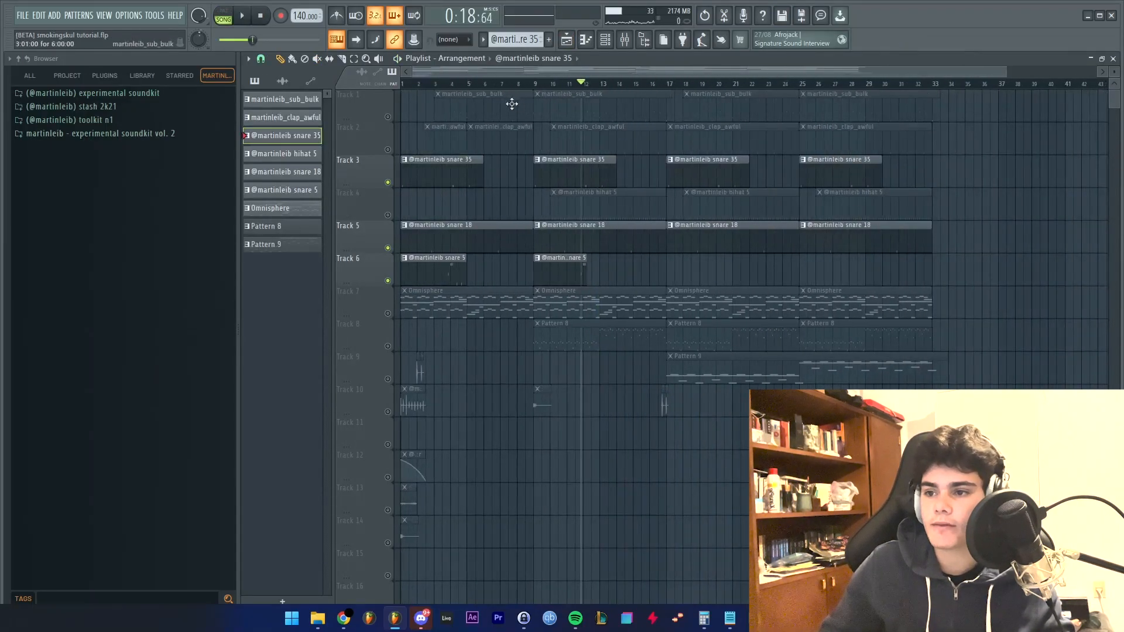
Set the playhead to bar 9, solo the hi-hat on Track 4, and open the hihat 5 pattern.
{"action": "left_click", "coordinate": [534, 84]}
{"action": "right_click", "coordinate": [388, 215]}
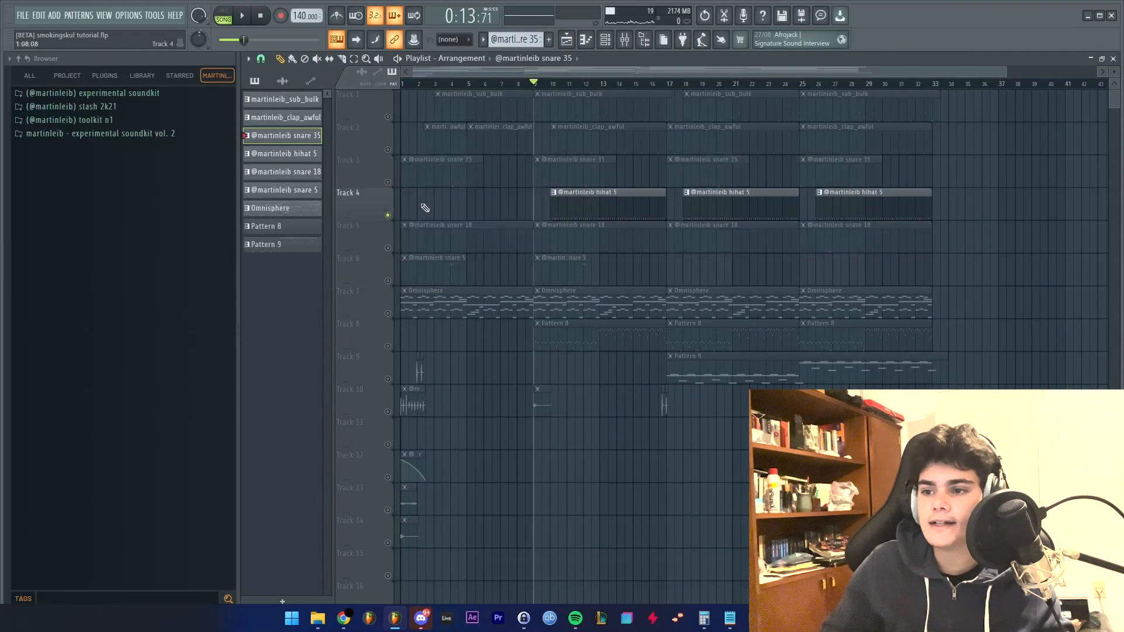
{"action": "double_click", "coordinate": [589, 212]}
{"action": "scroll", "coordinate": [610, 239], "scroll_direction": "down", "scroll_amount": 2}
Play the hihat 5 pattern on its own in pattern mode while examining the quick notes in bar 2.
{"action": "left_click", "coordinate": [381, 87]}
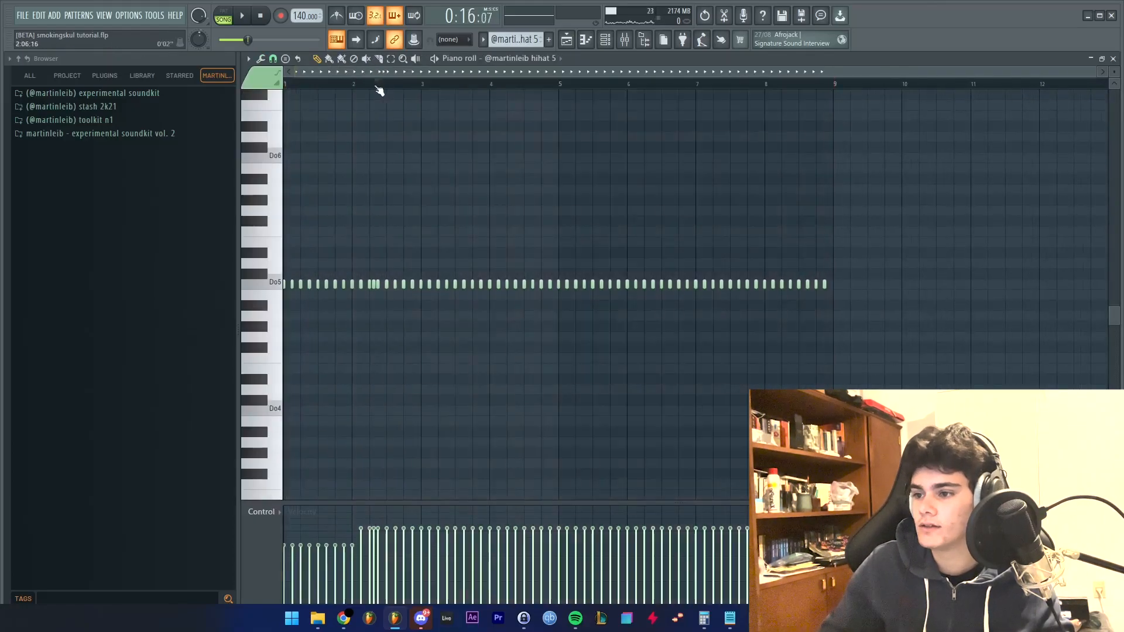
{"action": "left_click", "coordinate": [223, 15]}
{"action": "key", "text": "space"}
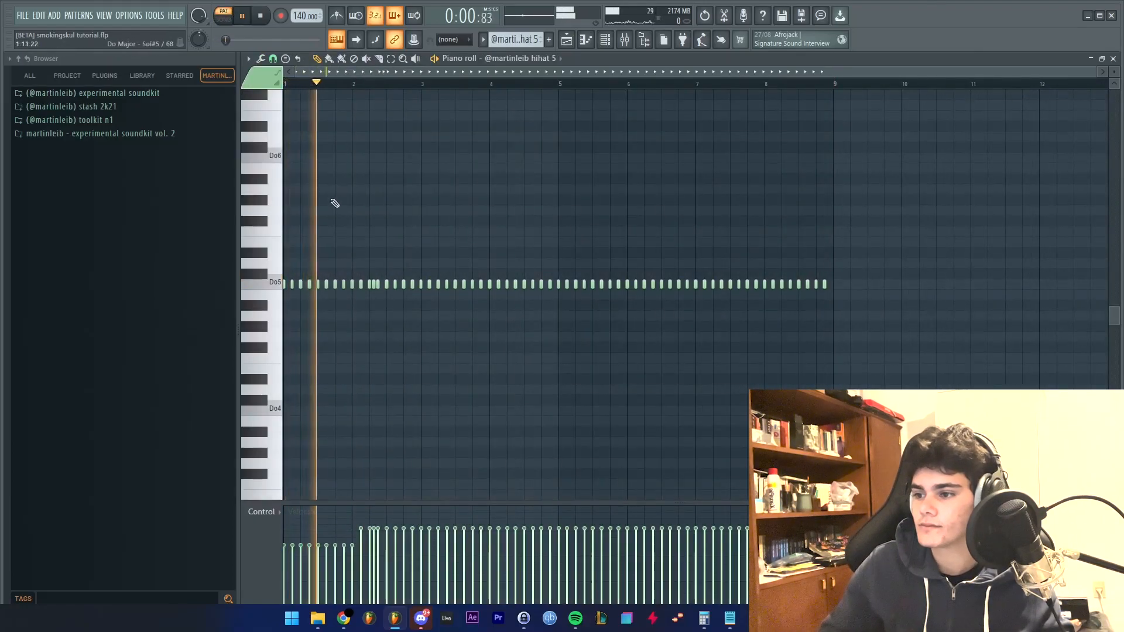
{"action": "scroll", "coordinate": [356, 269], "scroll_direction": "up", "scroll_amount": 2}
{"action": "scroll", "coordinate": [356, 269], "scroll_direction": "up", "scroll_amount": 1}
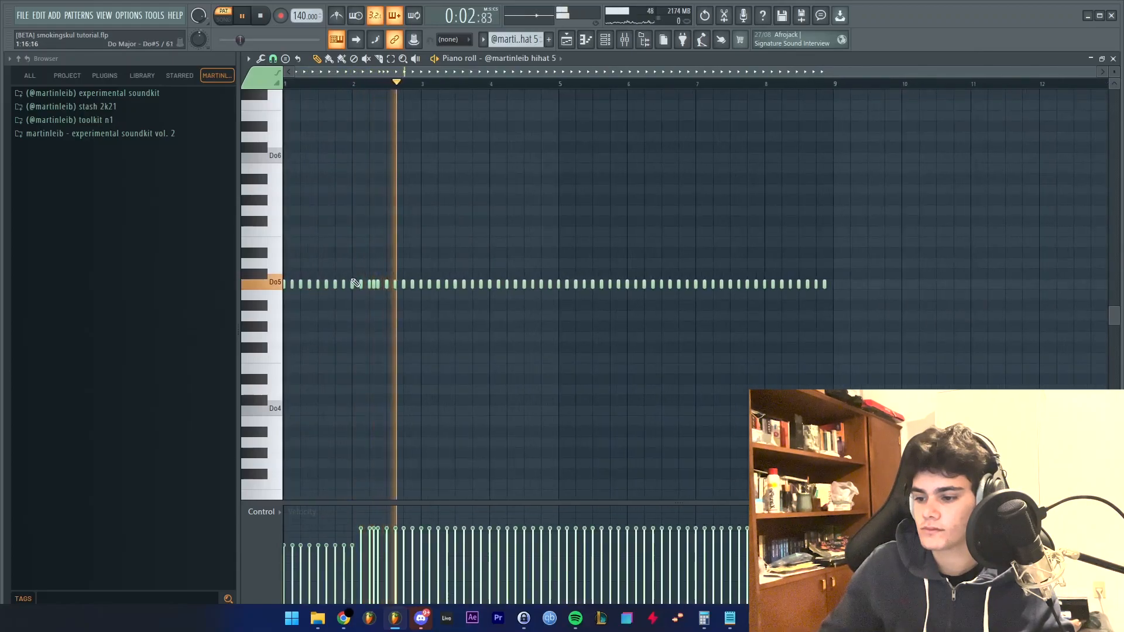
{"action": "scroll", "coordinate": [369, 279], "scroll_direction": "up", "scroll_amount": 2}
{"action": "key", "text": "space"}
Try shifting the middle note of the short hi-hat roll in bar 2 slightly later, and play the pattern again.
{"action": "left_click_drag", "start_coordinate": [373, 284], "coordinate": [377, 284]}
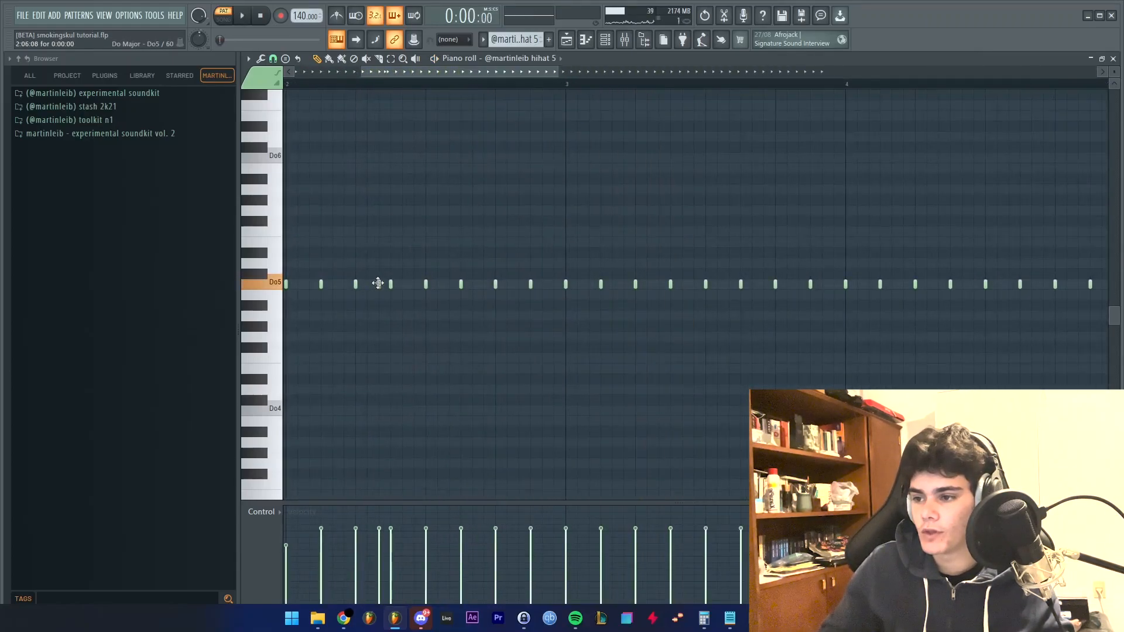
{"action": "scroll", "coordinate": [373, 257], "scroll_direction": "down", "scroll_amount": 3}
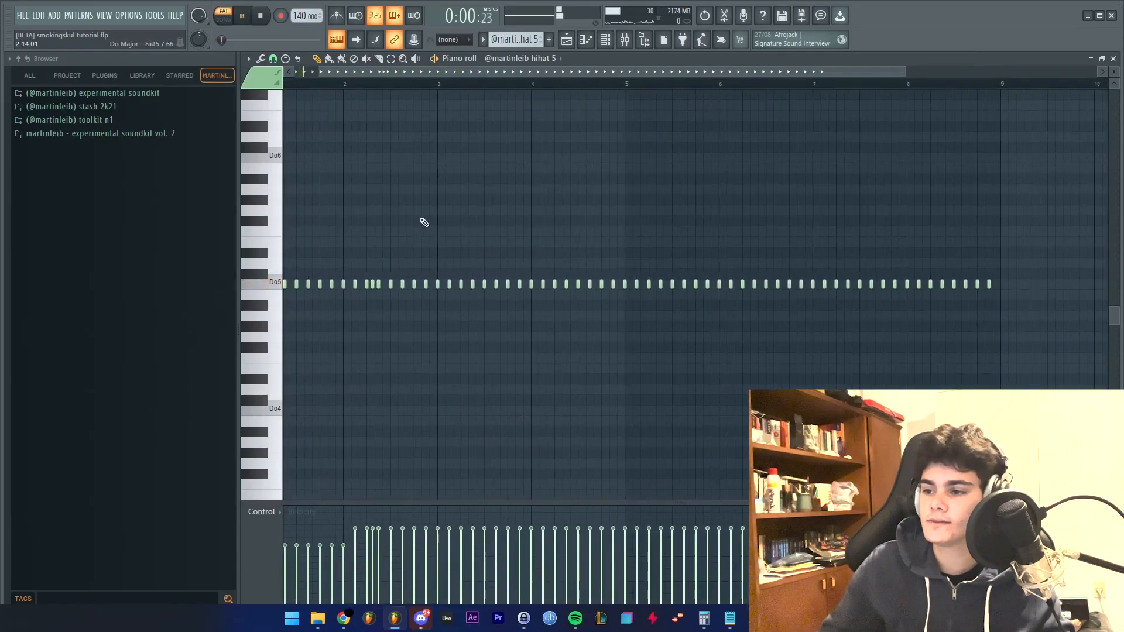
{"action": "scroll", "coordinate": [424, 222], "scroll_direction": "down", "scroll_amount": 1}
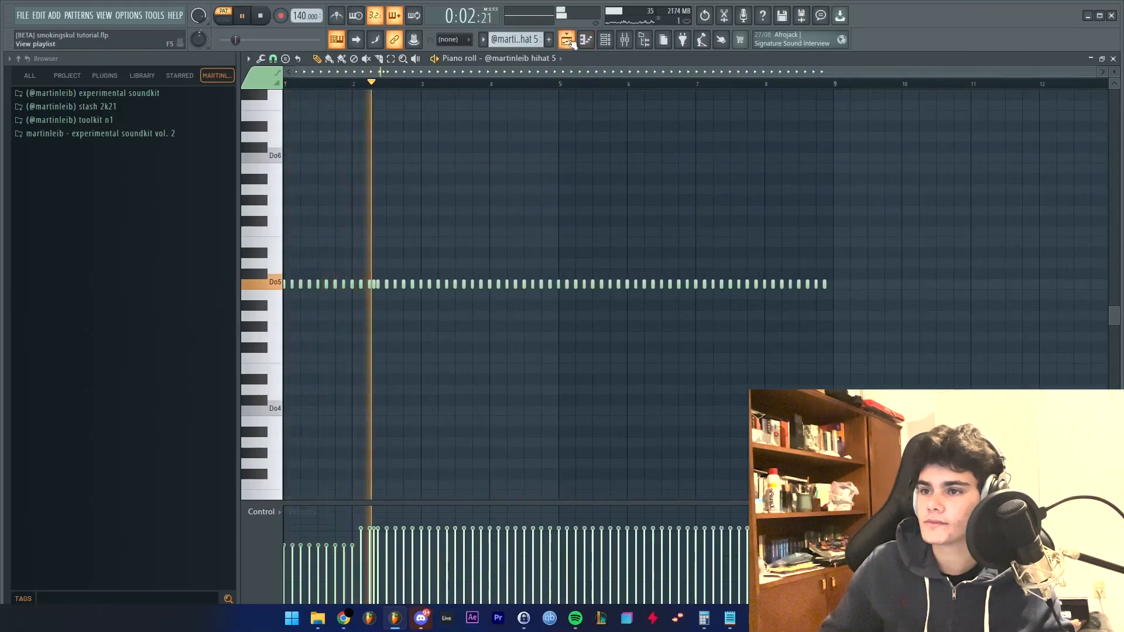
Return to the playlist, enable Tracks 1 to 4, and play the sub bass, clap, snare 35 and hi-hat together.
{"action": "left_click", "coordinate": [571, 41]}
{"action": "key", "text": "space"}
{"action": "right_click", "coordinate": [389, 117]}
{"action": "right_click", "coordinate": [389, 117]}
{"action": "left_click", "coordinate": [388, 150]}
{"action": "left_click", "coordinate": [388, 182]}
{"action": "scroll", "coordinate": [598, 244], "scroll_direction": "up", "scroll_amount": 3}
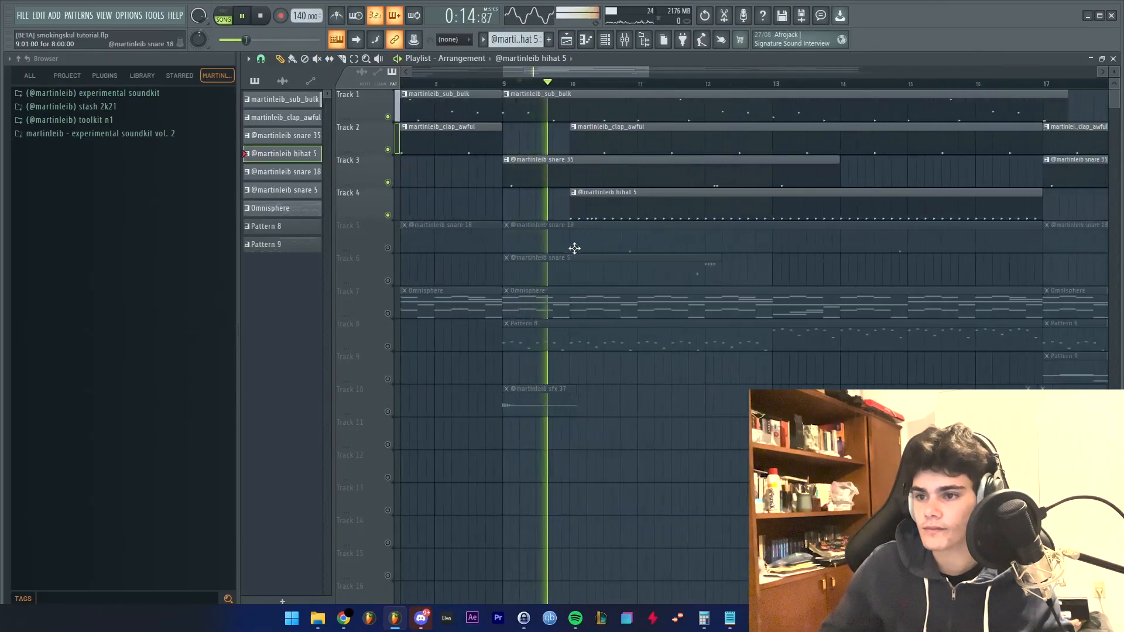
Bring in the snare 18 on Track 5 and the snare 5 on Track 6 during playback.
{"action": "left_click", "coordinate": [387, 248]}
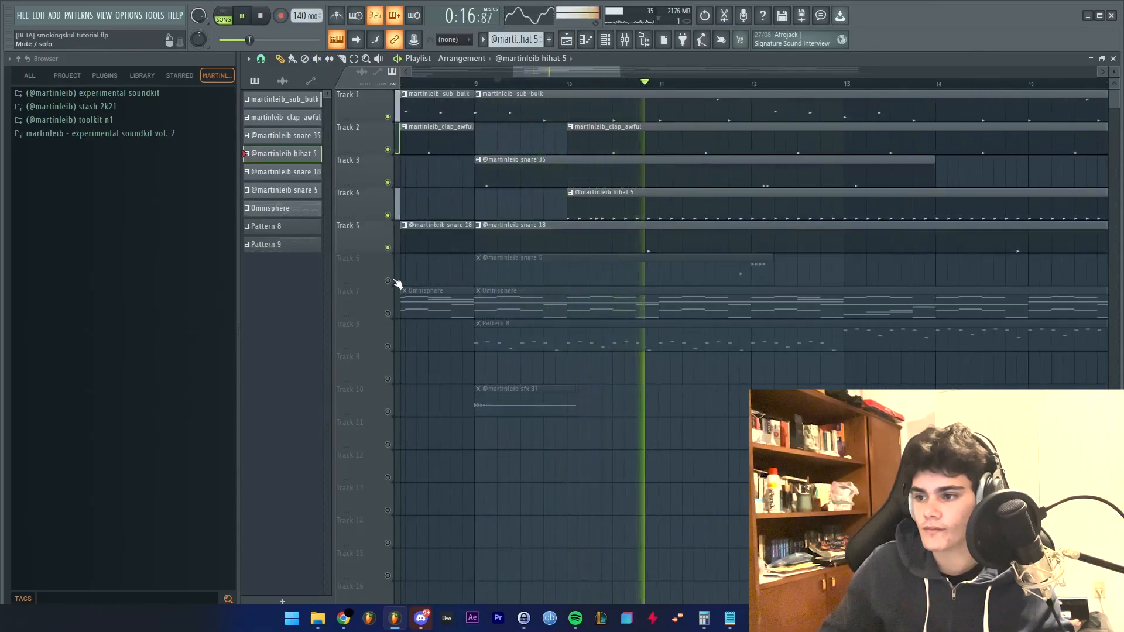
{"action": "left_click", "coordinate": [387, 280]}
{"action": "scroll", "coordinate": [780, 306], "scroll_direction": "down", "scroll_amount": 3}
{"action": "scroll", "coordinate": [781, 307], "scroll_direction": "down", "scroll_amount": 4}
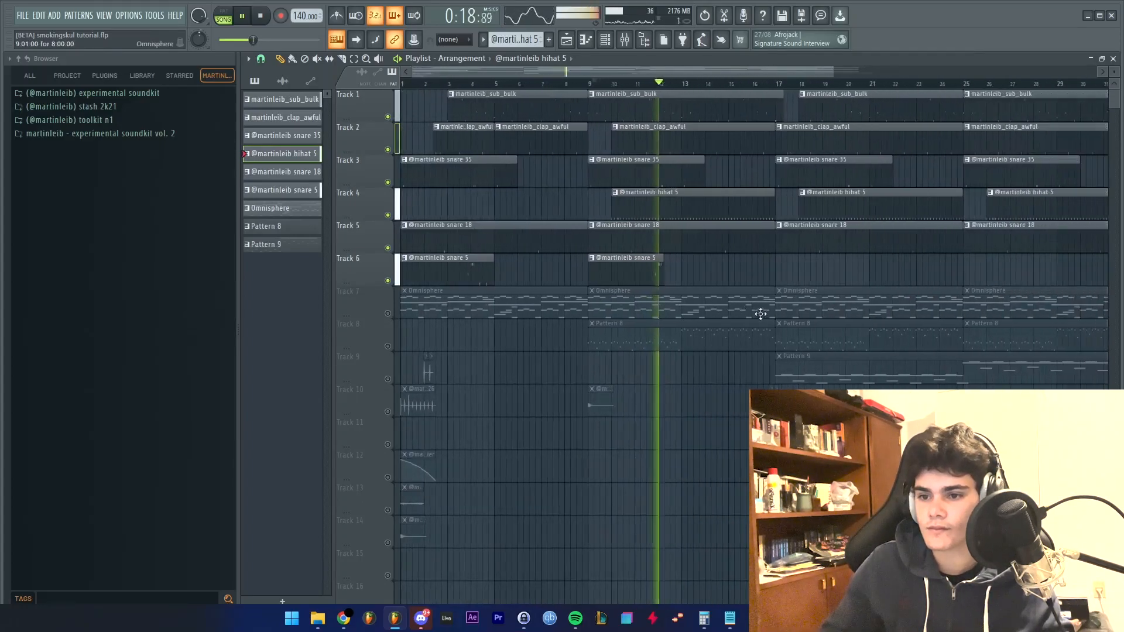
With Track 10 enabled, play the sound effects leading into bar 17 together with the drums and sub bass.
{"action": "scroll", "coordinate": [631, 402], "scroll_direction": "up", "scroll_amount": 3}
{"action": "scroll", "coordinate": [629, 404], "scroll_direction": "down", "scroll_amount": 3}
{"action": "key", "text": "space"}
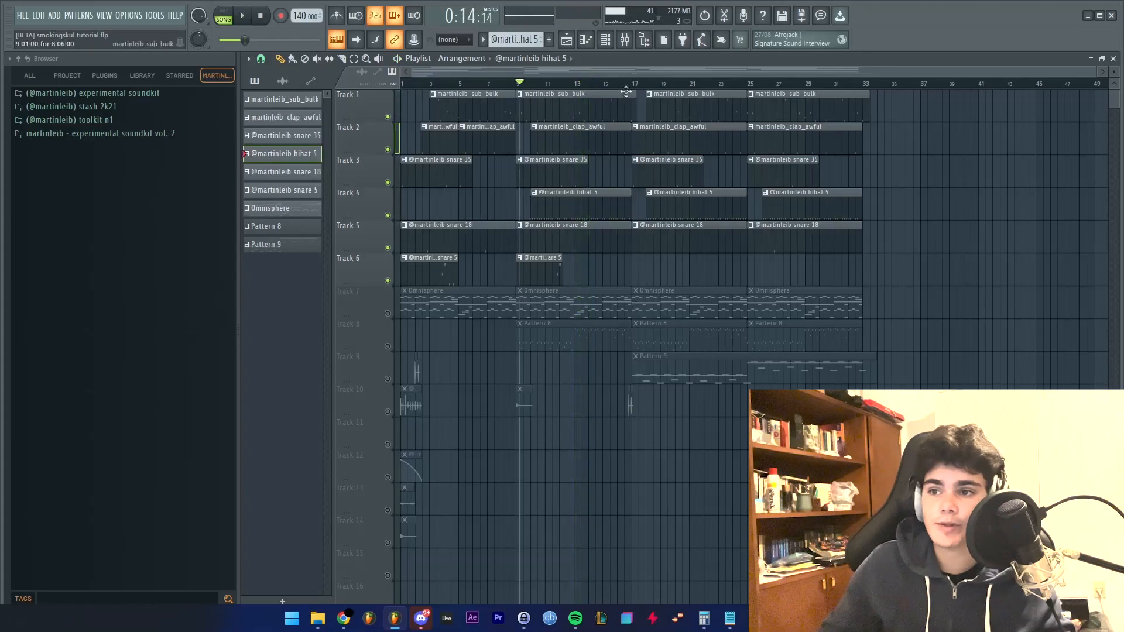
{"action": "scroll", "coordinate": [623, 92], "scroll_direction": "up", "scroll_amount": 5}
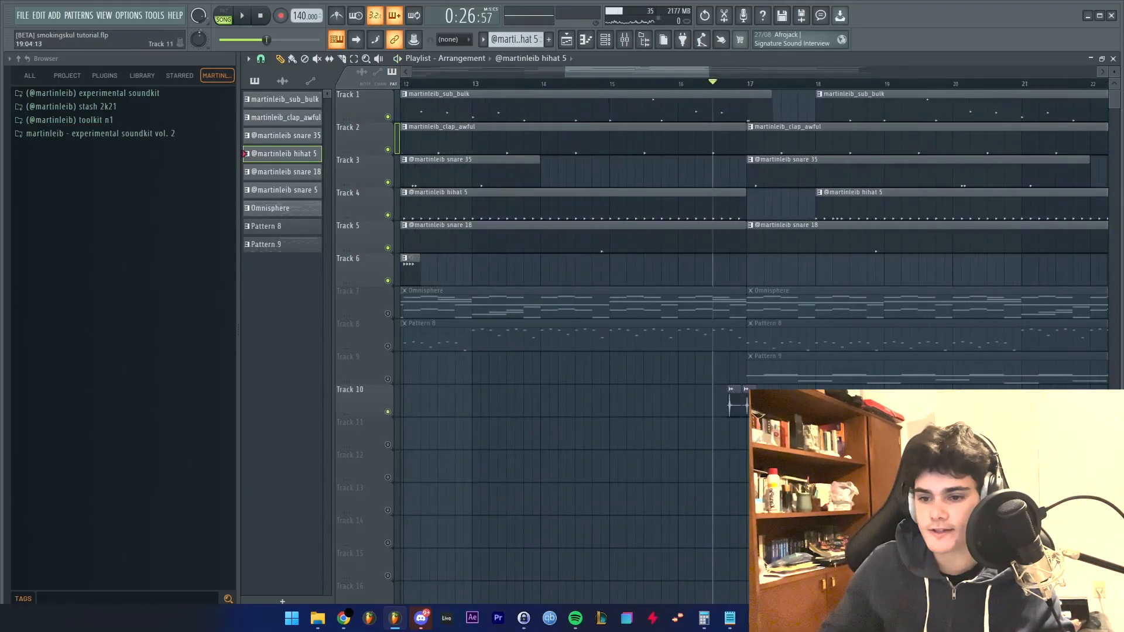
{"action": "scroll", "coordinate": [737, 406], "scroll_direction": "up", "scroll_amount": 3}
{"action": "key", "text": "space"}
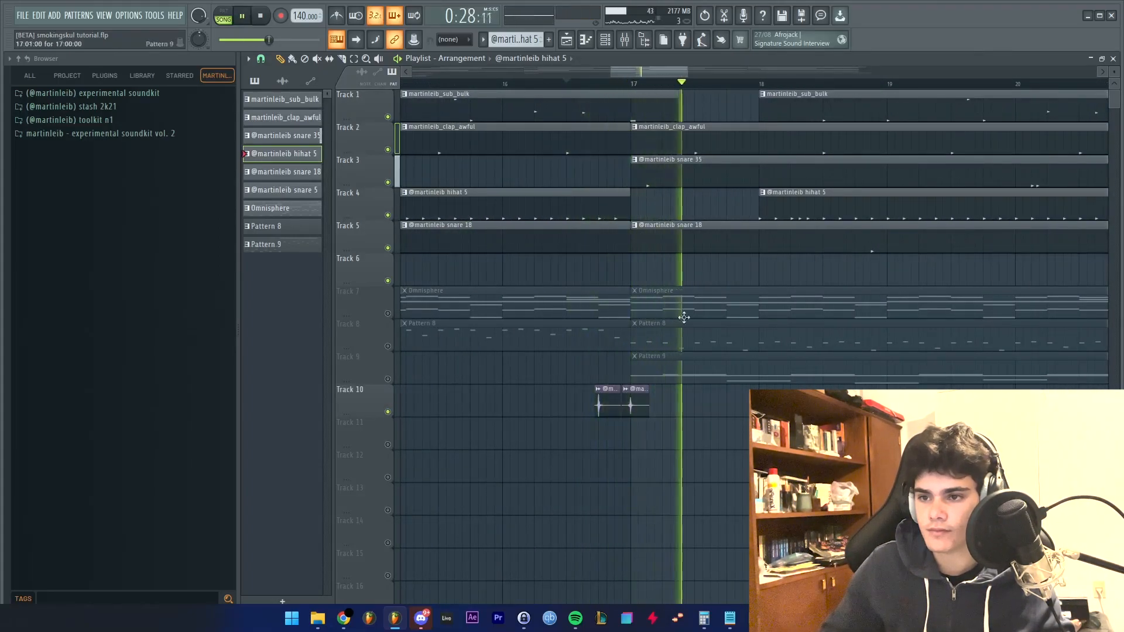
{"action": "left_click", "coordinate": [518, 83]}
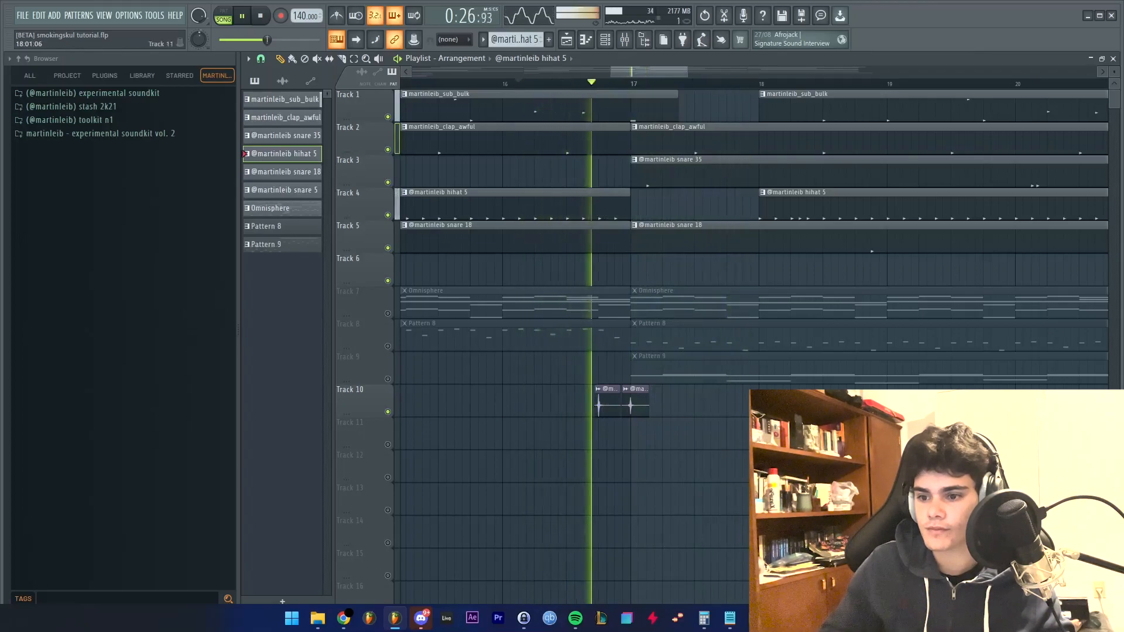
{"action": "scroll", "coordinate": [665, 452], "scroll_direction": "down", "scroll_amount": 6}
{"action": "key", "text": "space"}
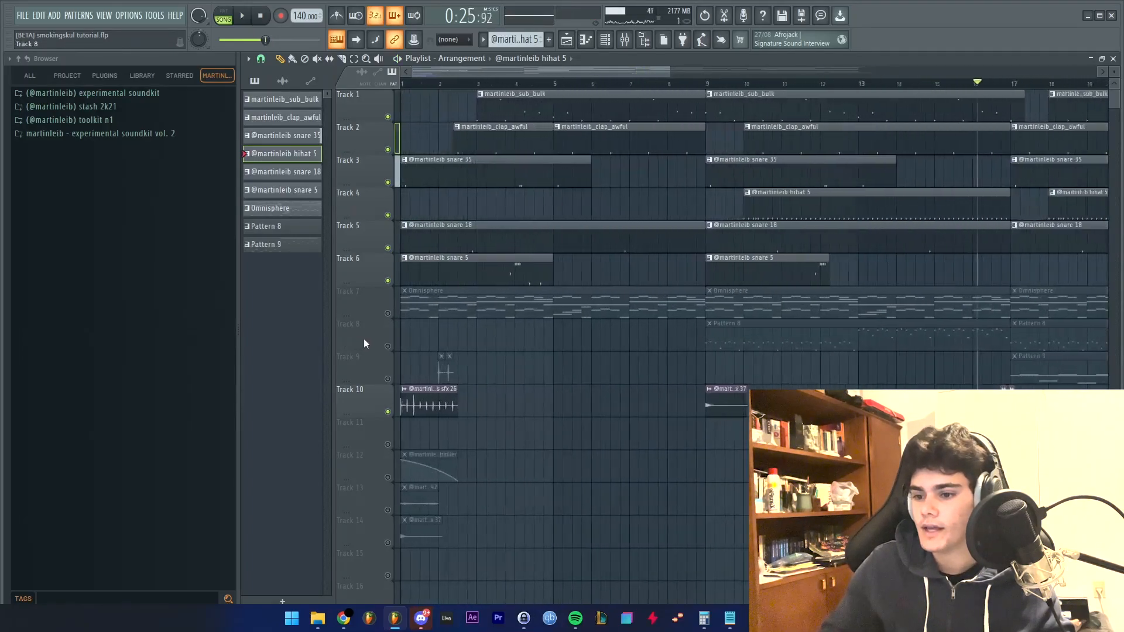
Play the intro from bar 1 with the sfx 26 clip, and enable the effects on Track 9.
{"action": "scroll", "coordinate": [479, 119], "scroll_direction": "up", "scroll_amount": 3}
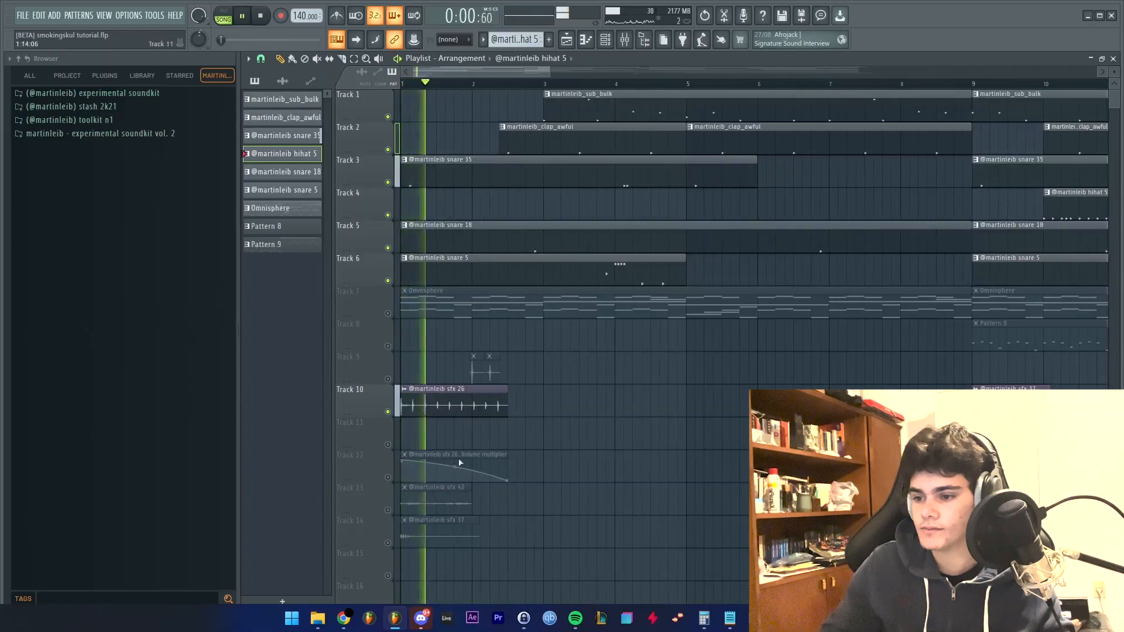
{"action": "key", "text": "space"}
{"action": "key", "text": "space"}
{"action": "left_click", "coordinate": [388, 379]}
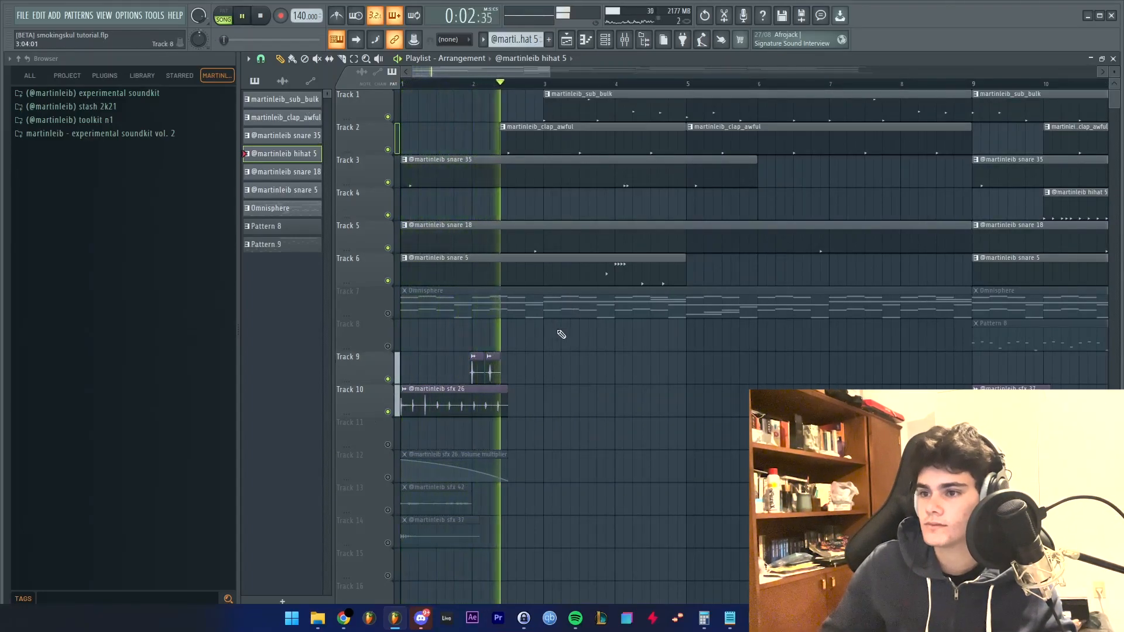
Play the transition into bar 9 to hear the sfx 37 clip on Track 10 with the drums.
{"action": "scroll", "coordinate": [568, 329], "scroll_direction": "down", "scroll_amount": 3}
{"action": "scroll", "coordinate": [650, 79], "scroll_direction": "up", "scroll_amount": 1}
{"action": "left_click", "coordinate": [660, 83]}
{"action": "key", "text": "space"}
{"action": "scroll", "coordinate": [630, 454], "scroll_direction": "up", "scroll_amount": 5}
{"action": "scroll", "coordinate": [634, 454], "scroll_direction": "down", "scroll_amount": 5}
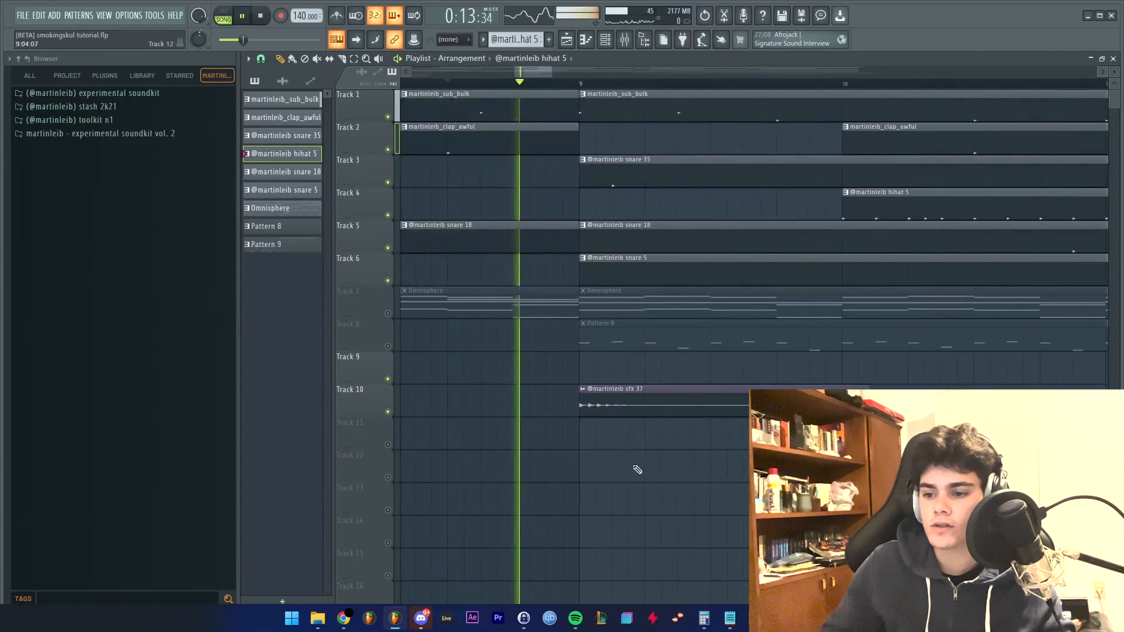
Enable Tracks 7, 8, 12, 13 and 14, and play the full arrangement from bar 1.
{"action": "left_click_drag", "start_coordinate": [484, 83], "coordinate": [7, 93]}
{"action": "scroll", "coordinate": [396, 379], "scroll_direction": "down", "scroll_amount": 4}
{"action": "scroll", "coordinate": [387, 357], "scroll_direction": "down", "scroll_amount": 1}
{"action": "scroll", "coordinate": [392, 351], "scroll_direction": "up", "scroll_amount": 3}
{"action": "left_click", "coordinate": [387, 346], "text": "ctrl"}
{"action": "key", "text": "space"}
{"action": "left_click", "coordinate": [388, 374]}
{"action": "left_click", "coordinate": [388, 346], "text": "ctrl"}
{"action": "key", "text": "space"}
{"action": "left_click", "coordinate": [388, 347], "text": "ctrl"}
{"action": "key", "text": "space"}
{"action": "scroll", "coordinate": [532, 335], "scroll_direction": "down", "scroll_amount": 5}
{"action": "scroll", "coordinate": [468, 261], "scroll_direction": "up", "scroll_amount": 5}
{"action": "scroll", "coordinate": [428, 260], "scroll_direction": "down", "scroll_amount": 4}
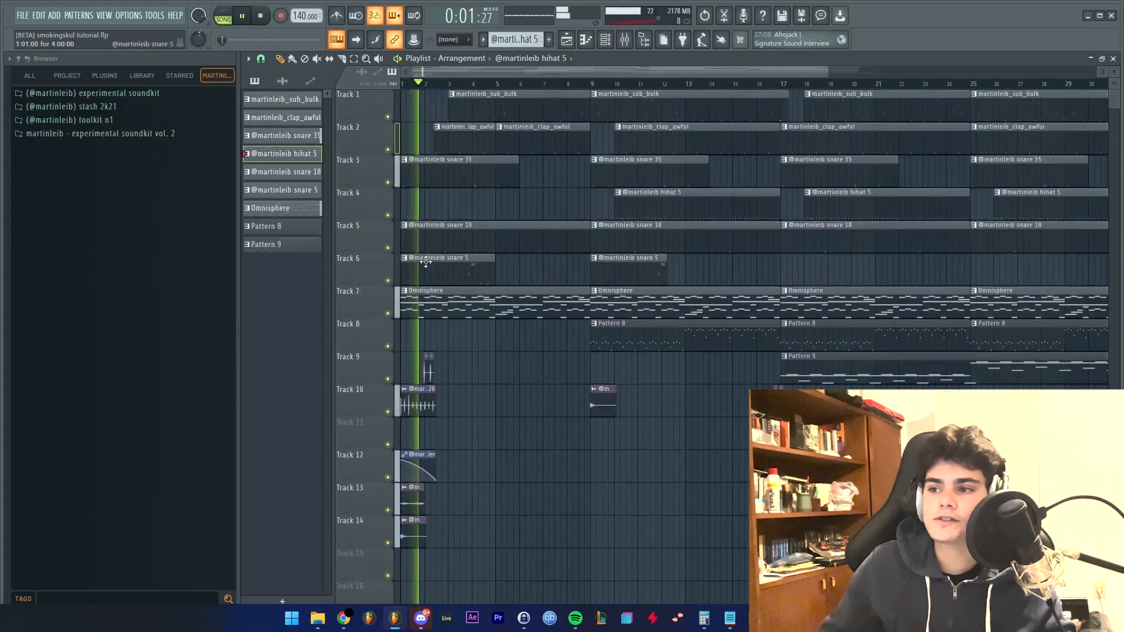